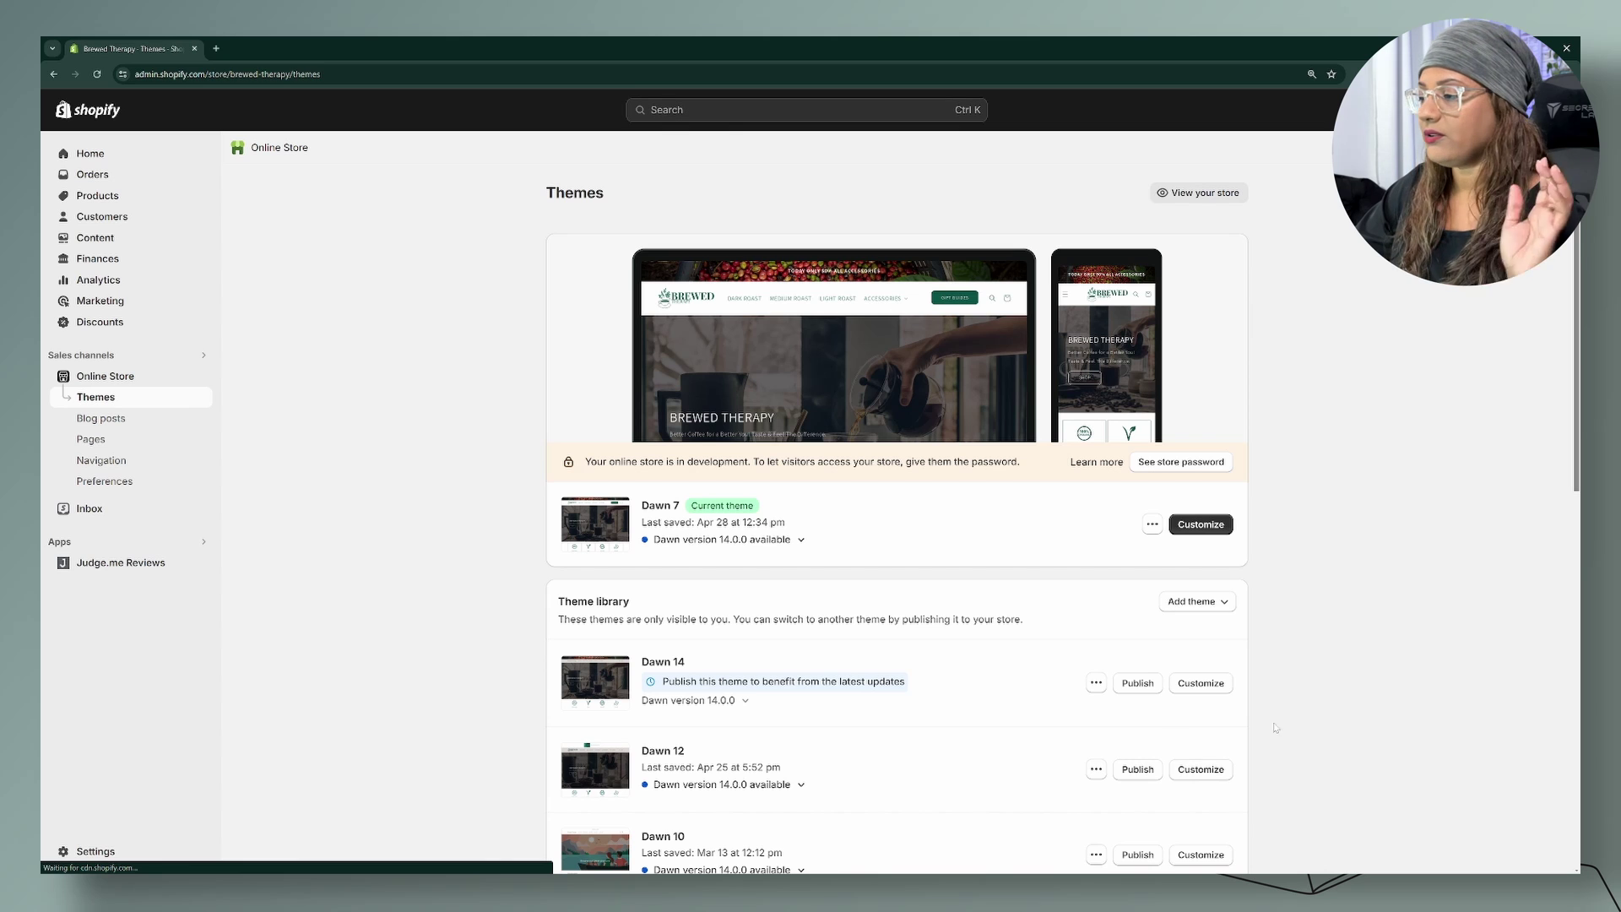
- Open the Dawn 14 theme for customization and expand the Custom CSS area of its Header section
click(1206, 685)
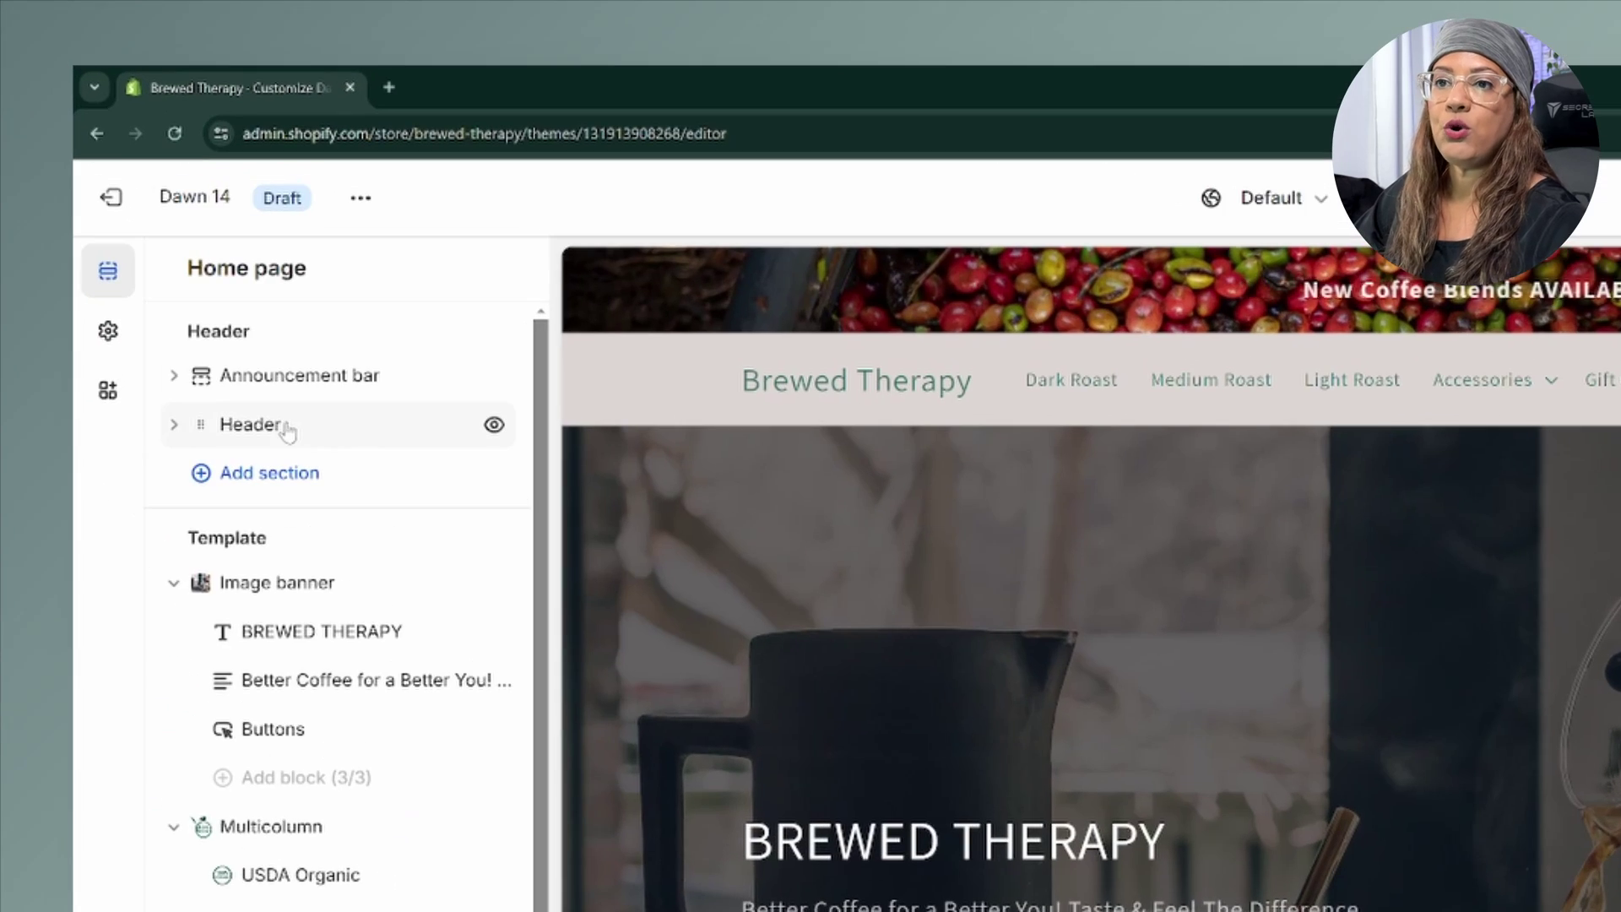
click(288, 429)
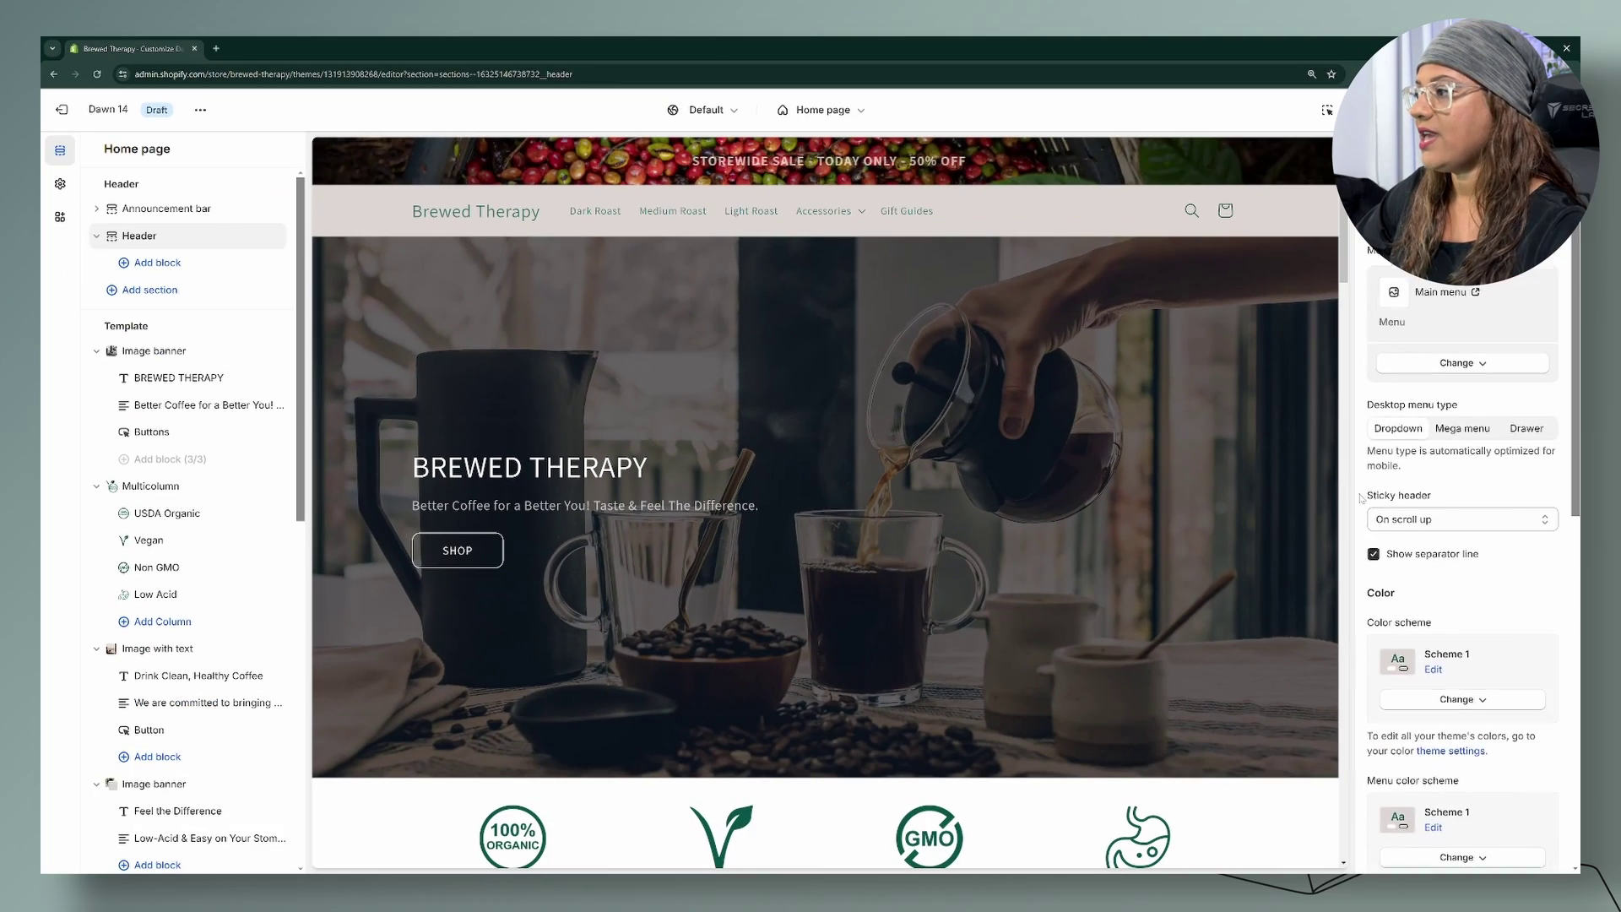
scroll(1484, 551, down, 10)
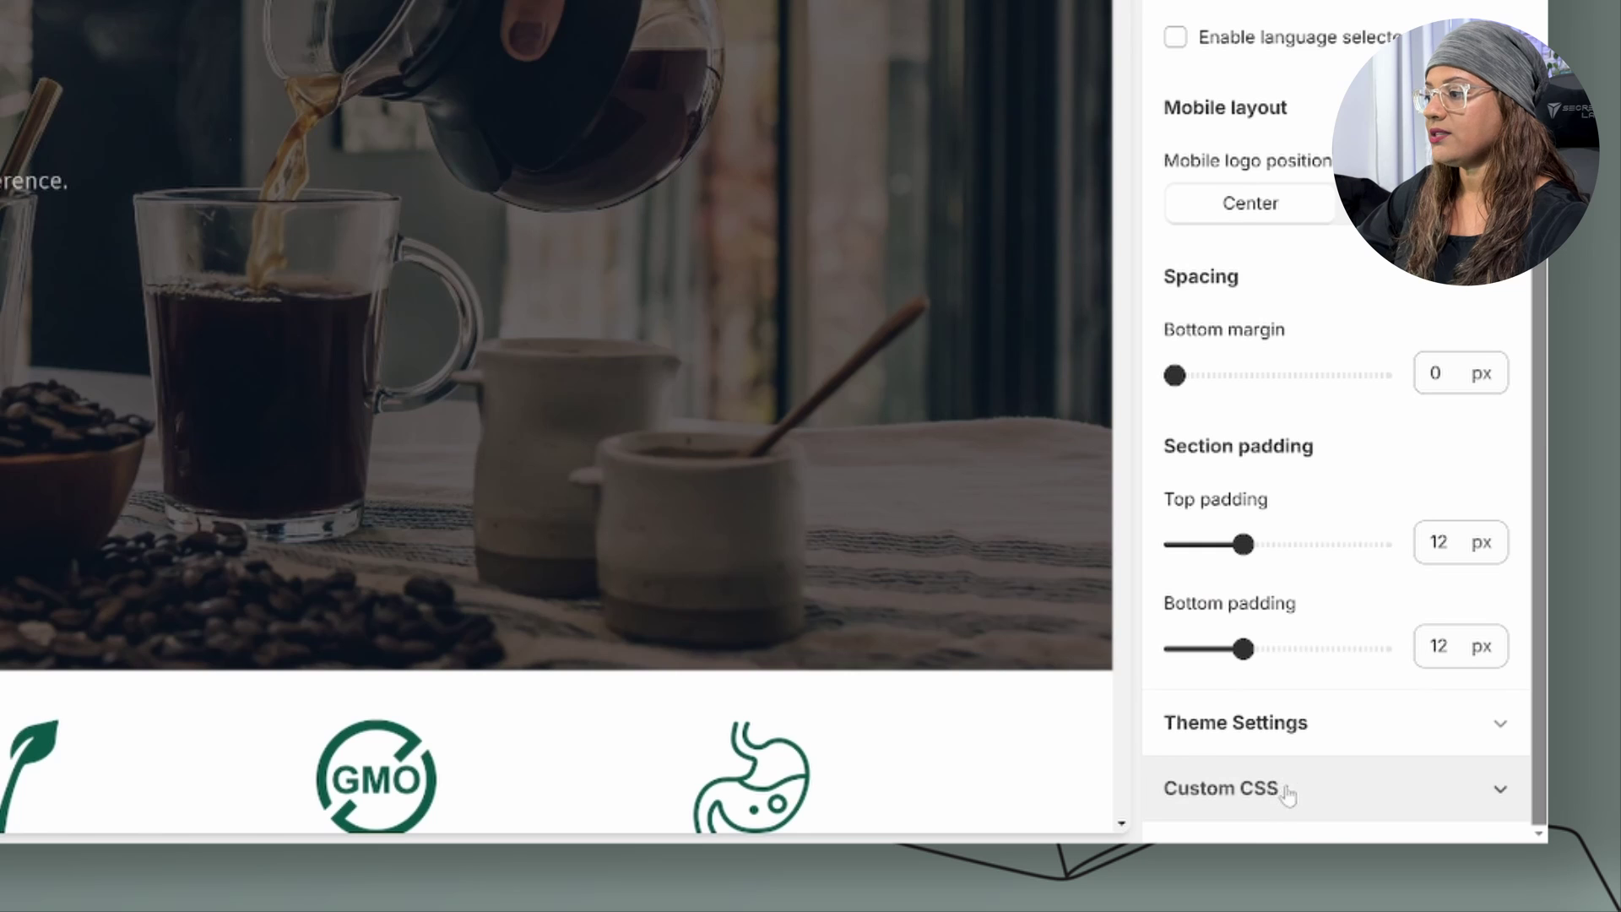
click(1437, 844)
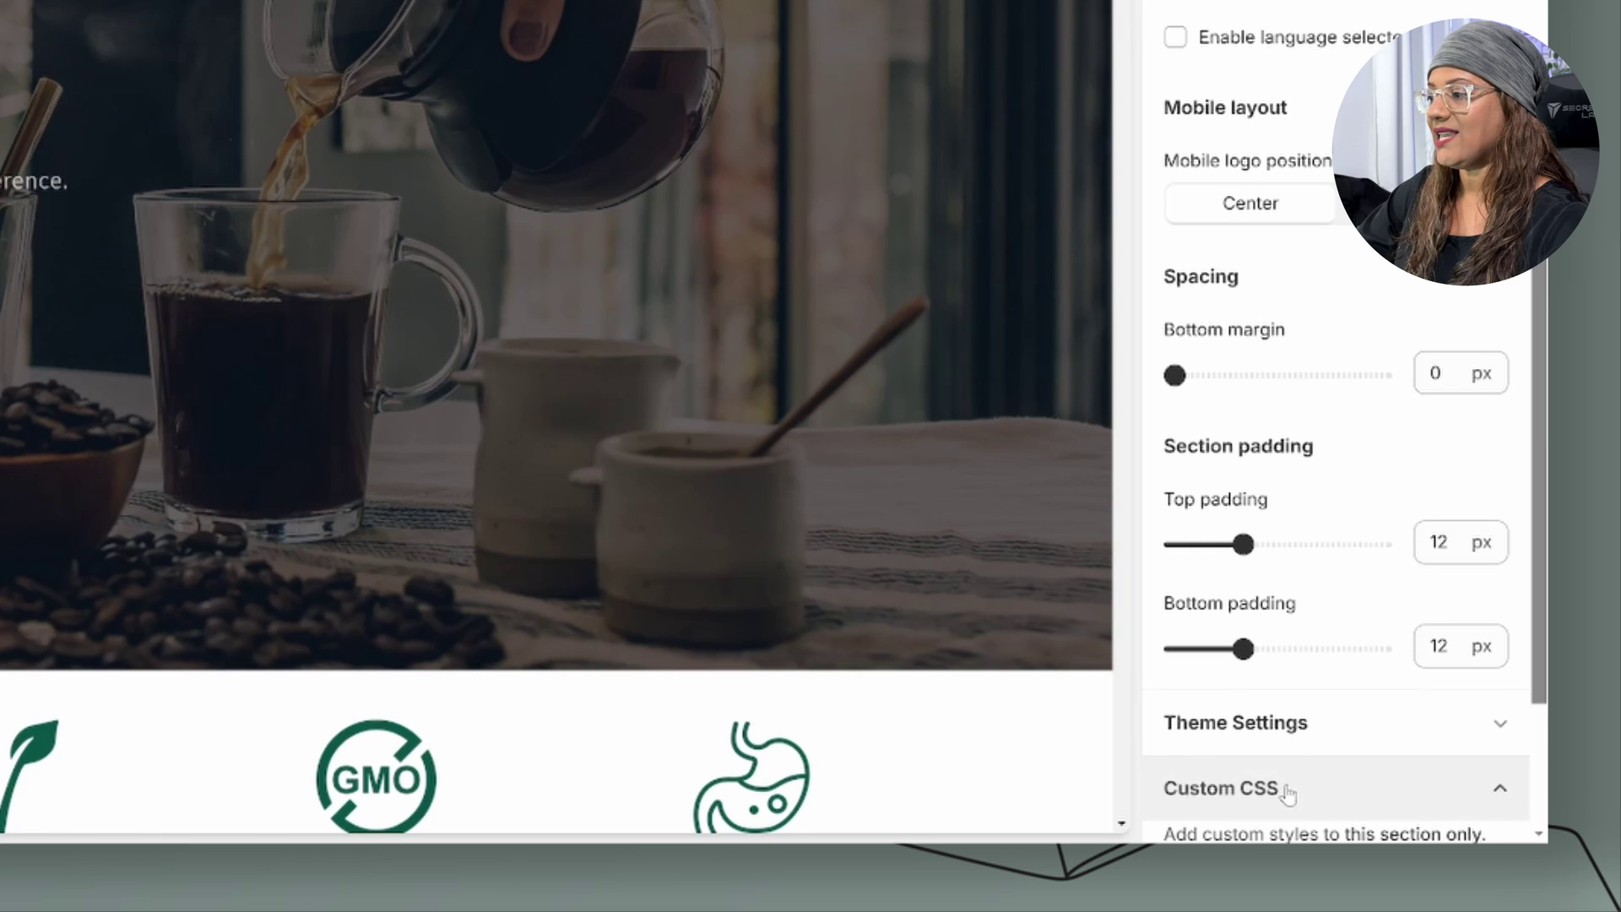
scroll(1354, 644, down, 3)
- Add Custom CSS applying text-transform: uppercase to .header__inline-menu and .list-menu in the Header section, and save the theme
click(1353, 648)
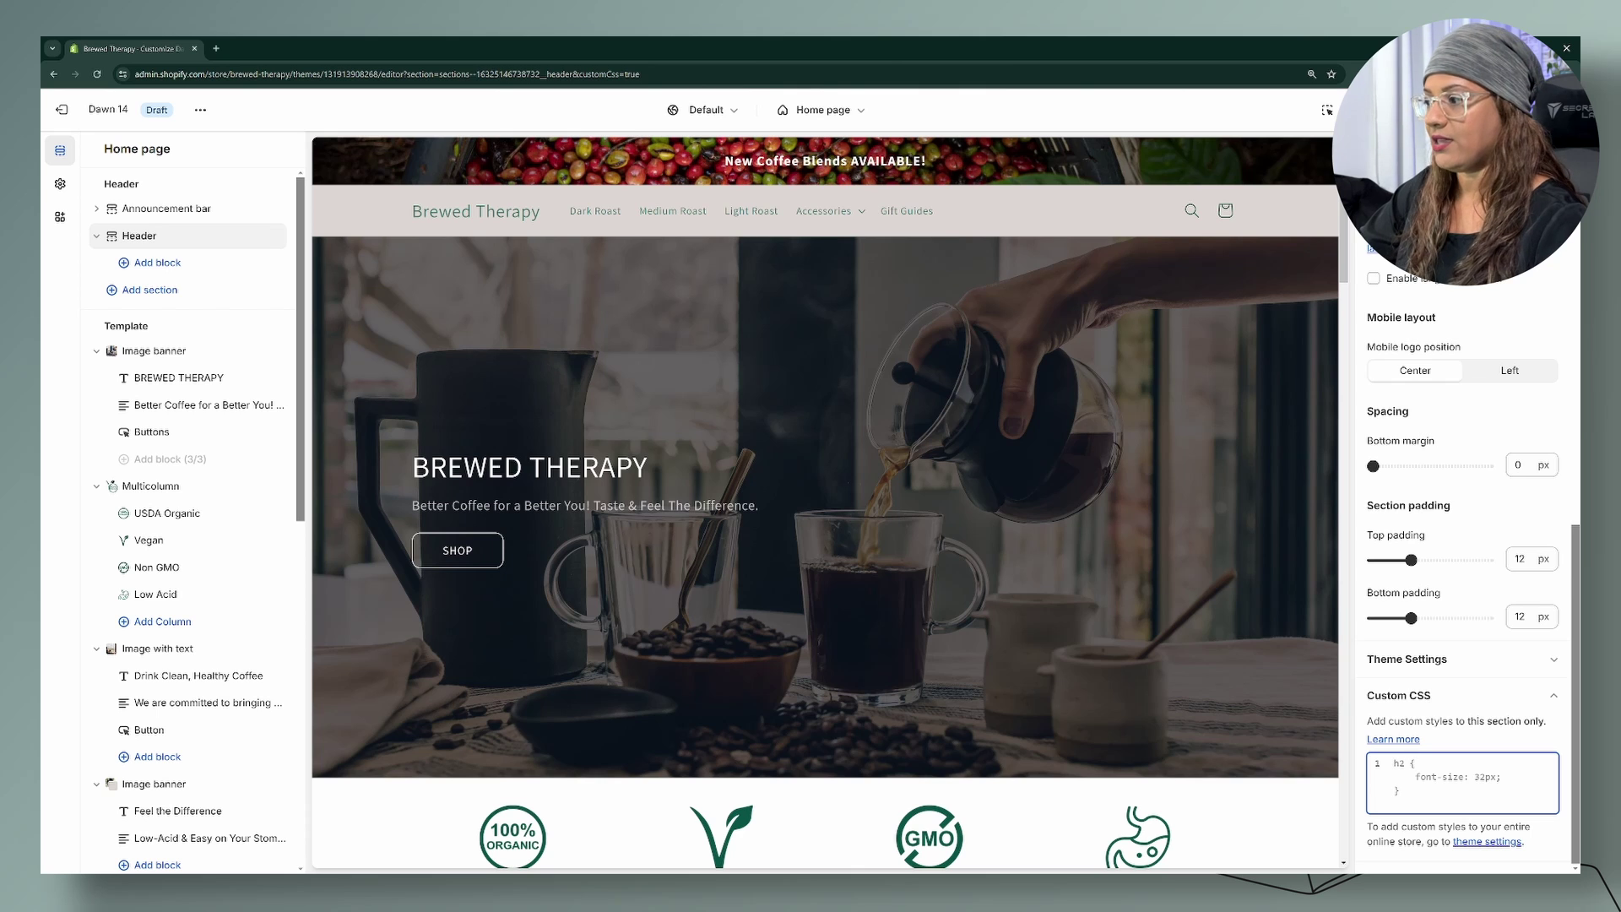
key(ctrl+a)
text(.header__inline-menu, .list-menu {   text-transform: uppercase; })
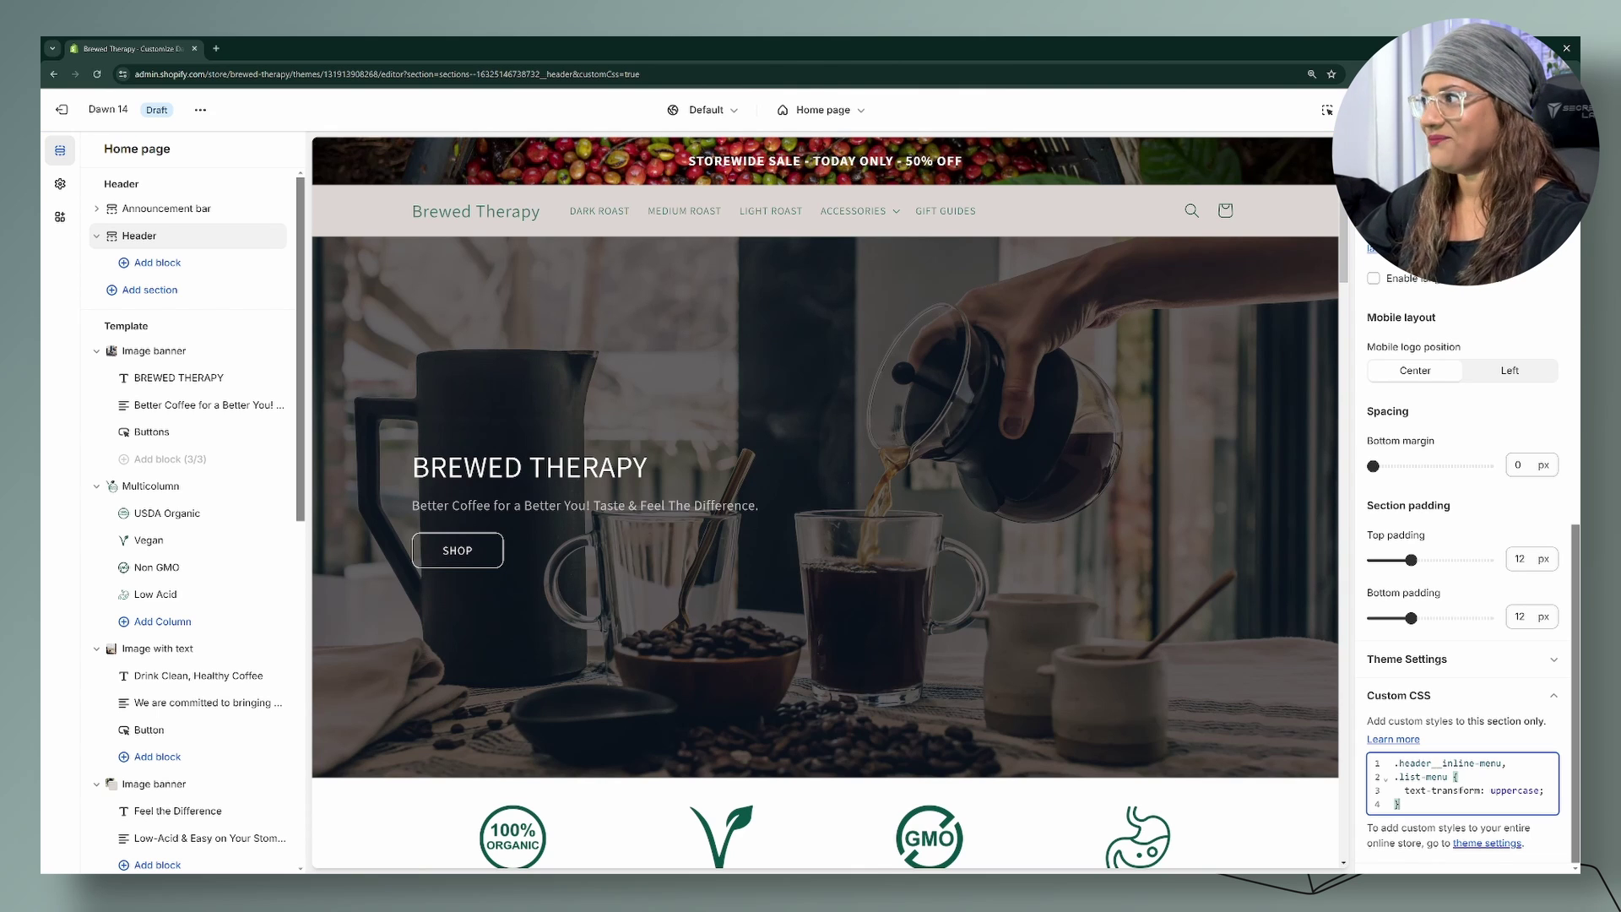
click(1552, 110)
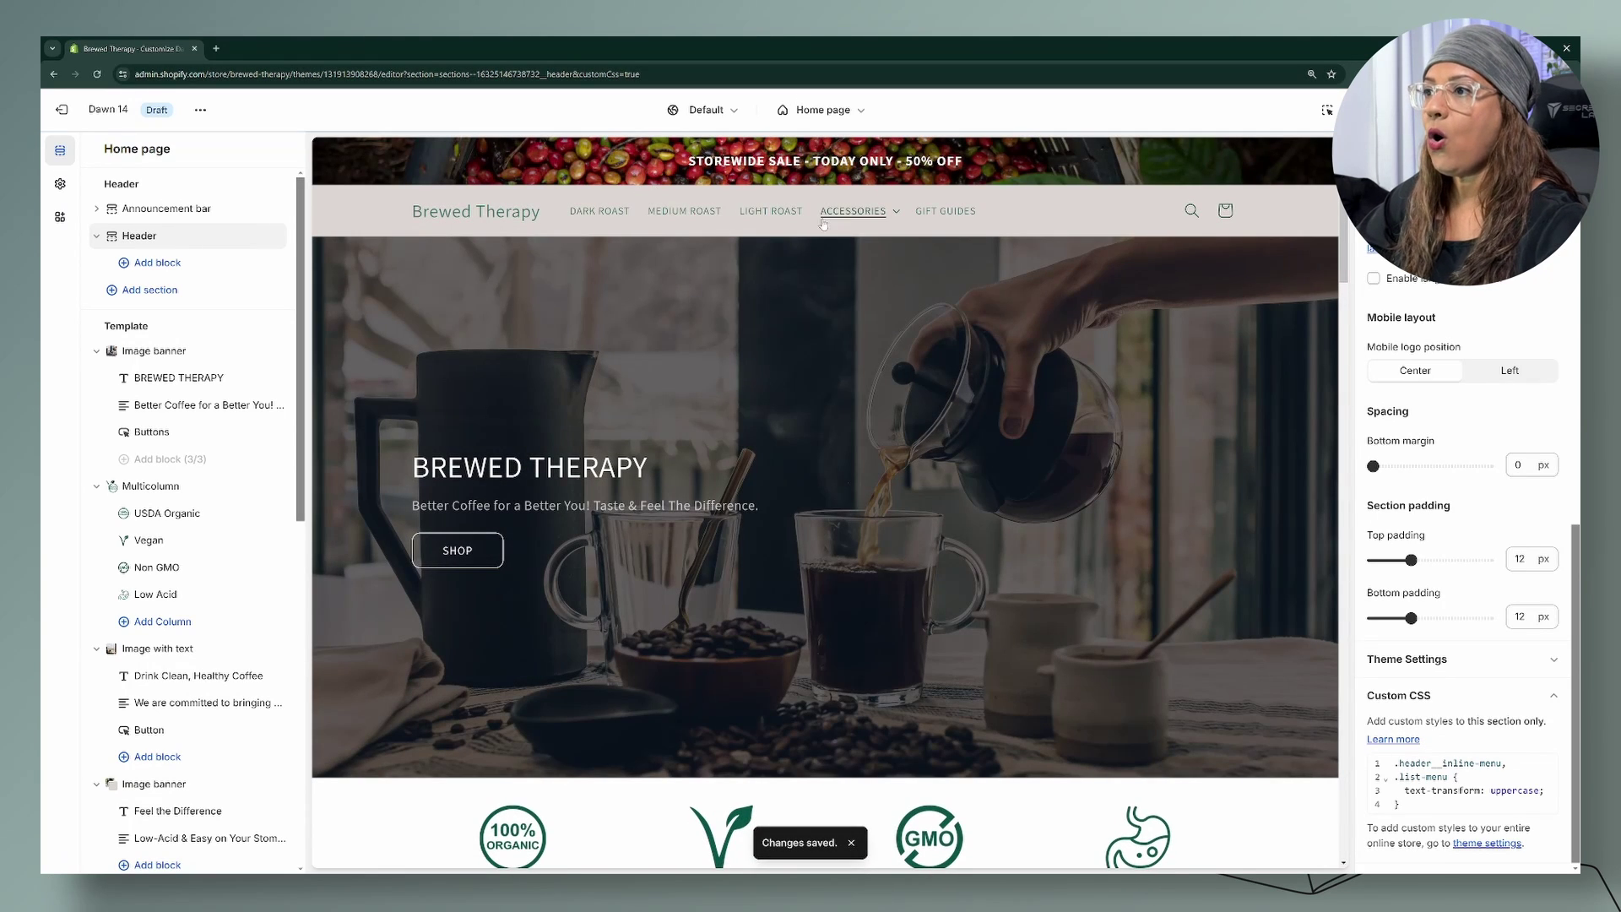
- Check the letter case of the menu and Accessories submenu in the desktop and mobile previews, returning to desktop
click(895, 214)
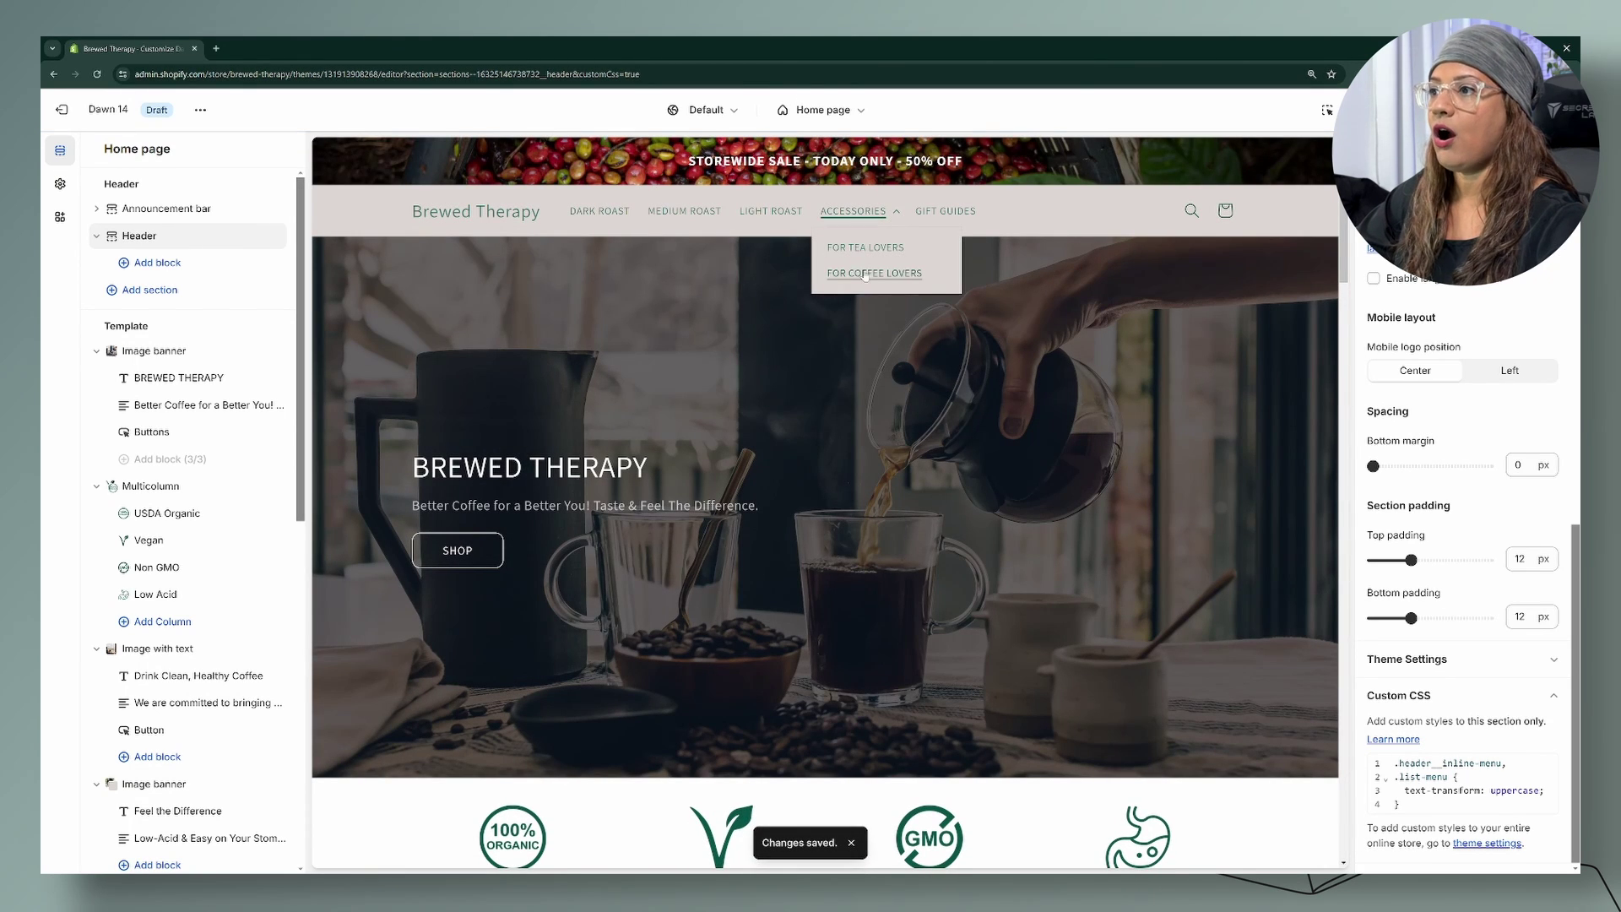
click(1328, 109)
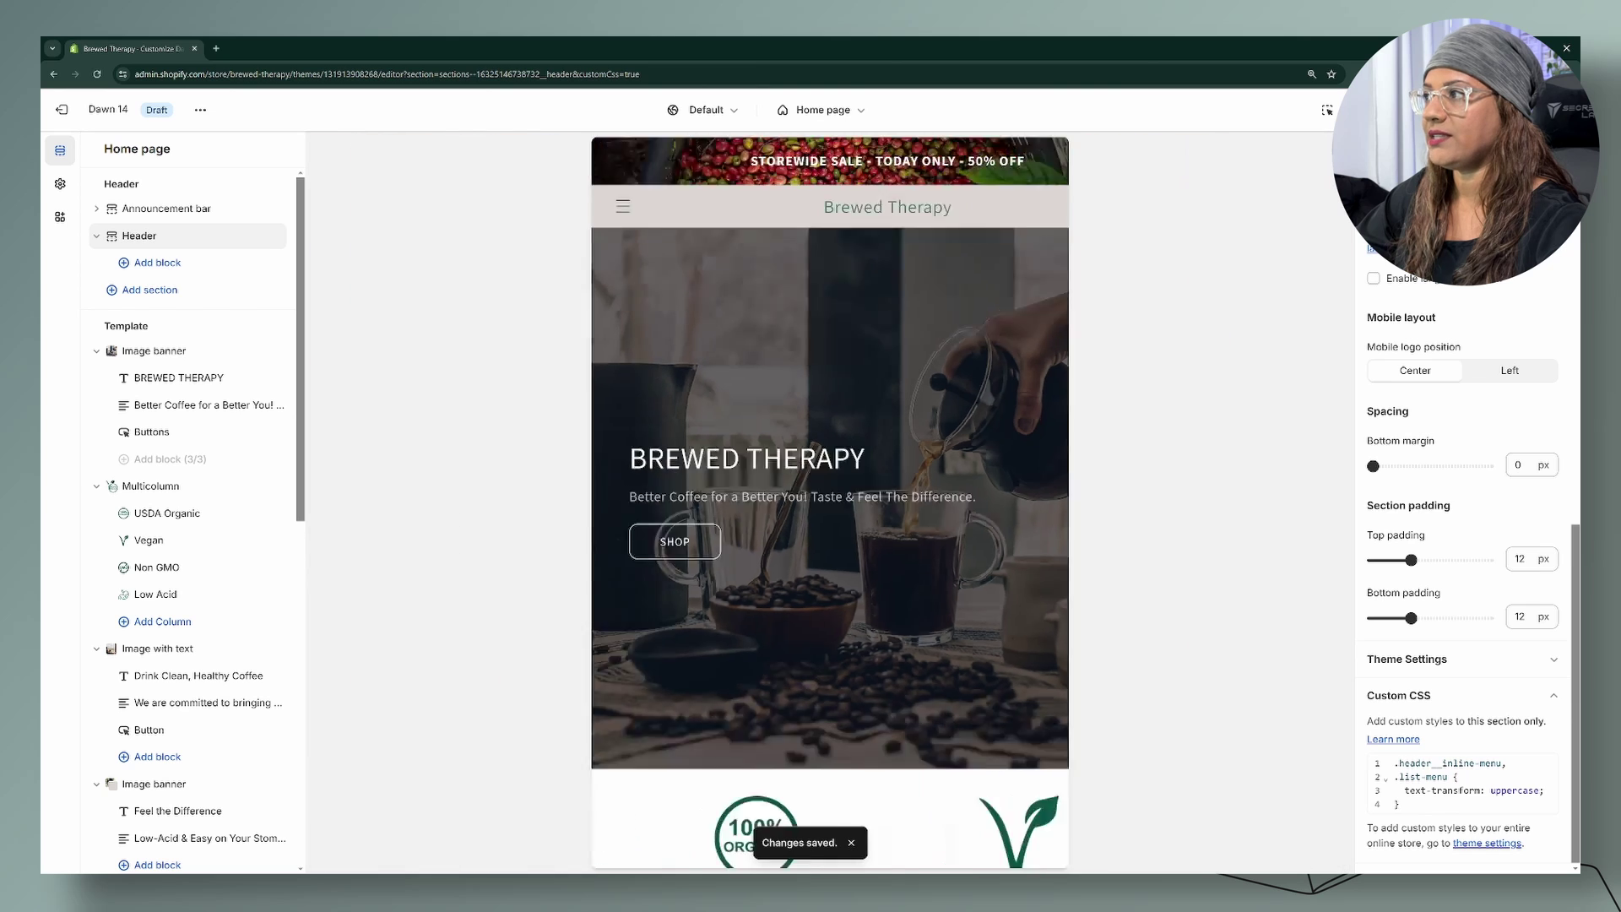
click(720, 227)
click(942, 402)
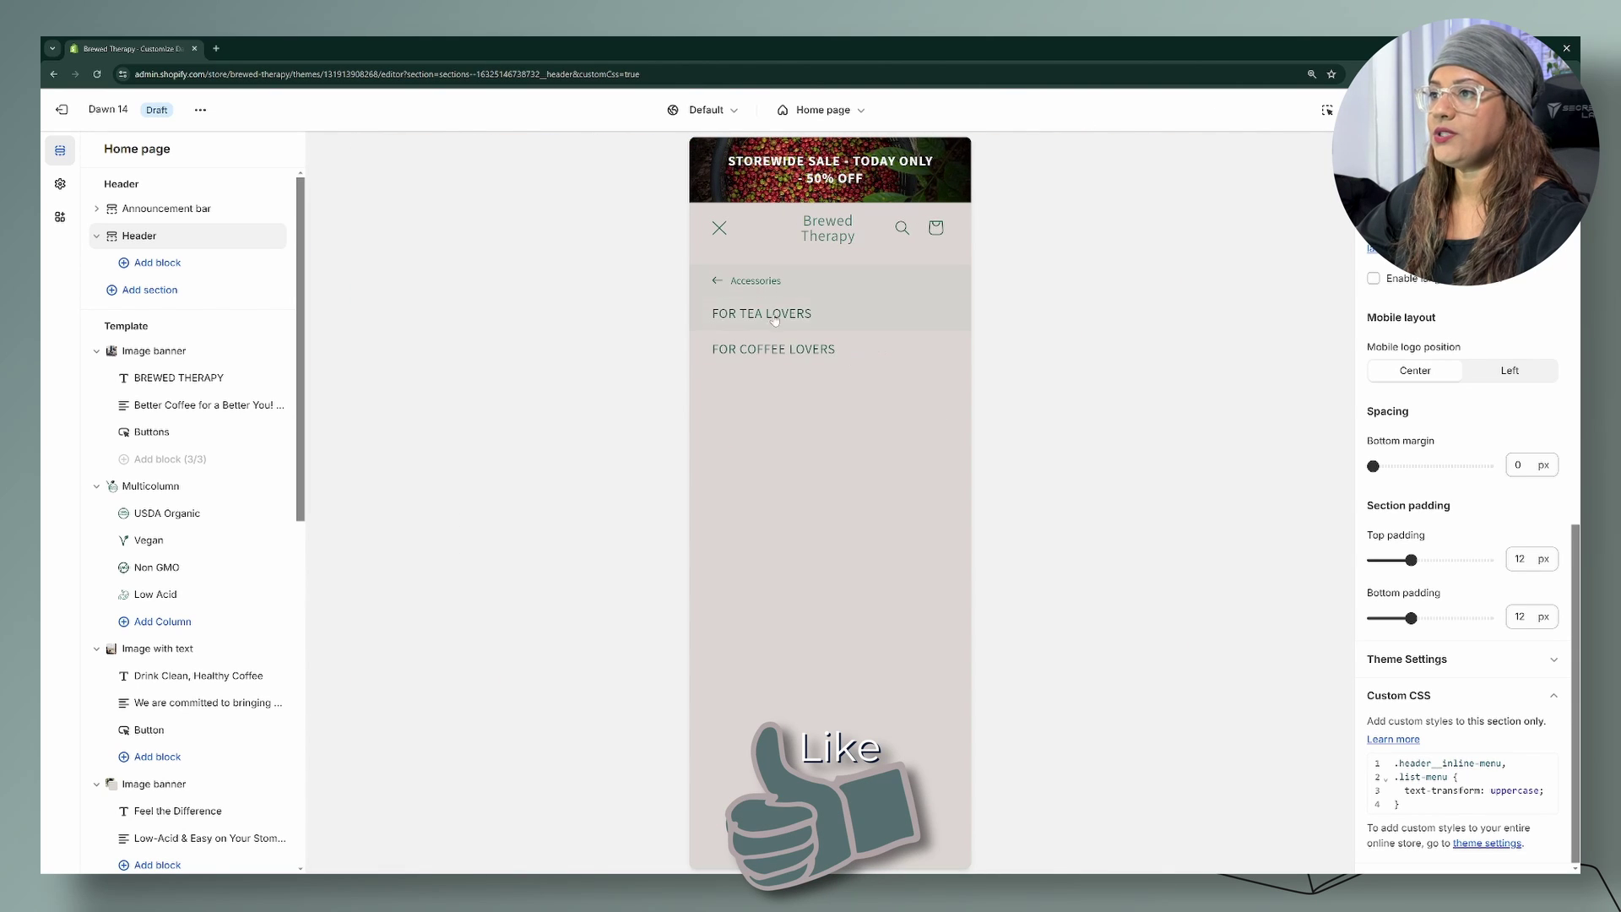
click(719, 228)
click(1327, 110)
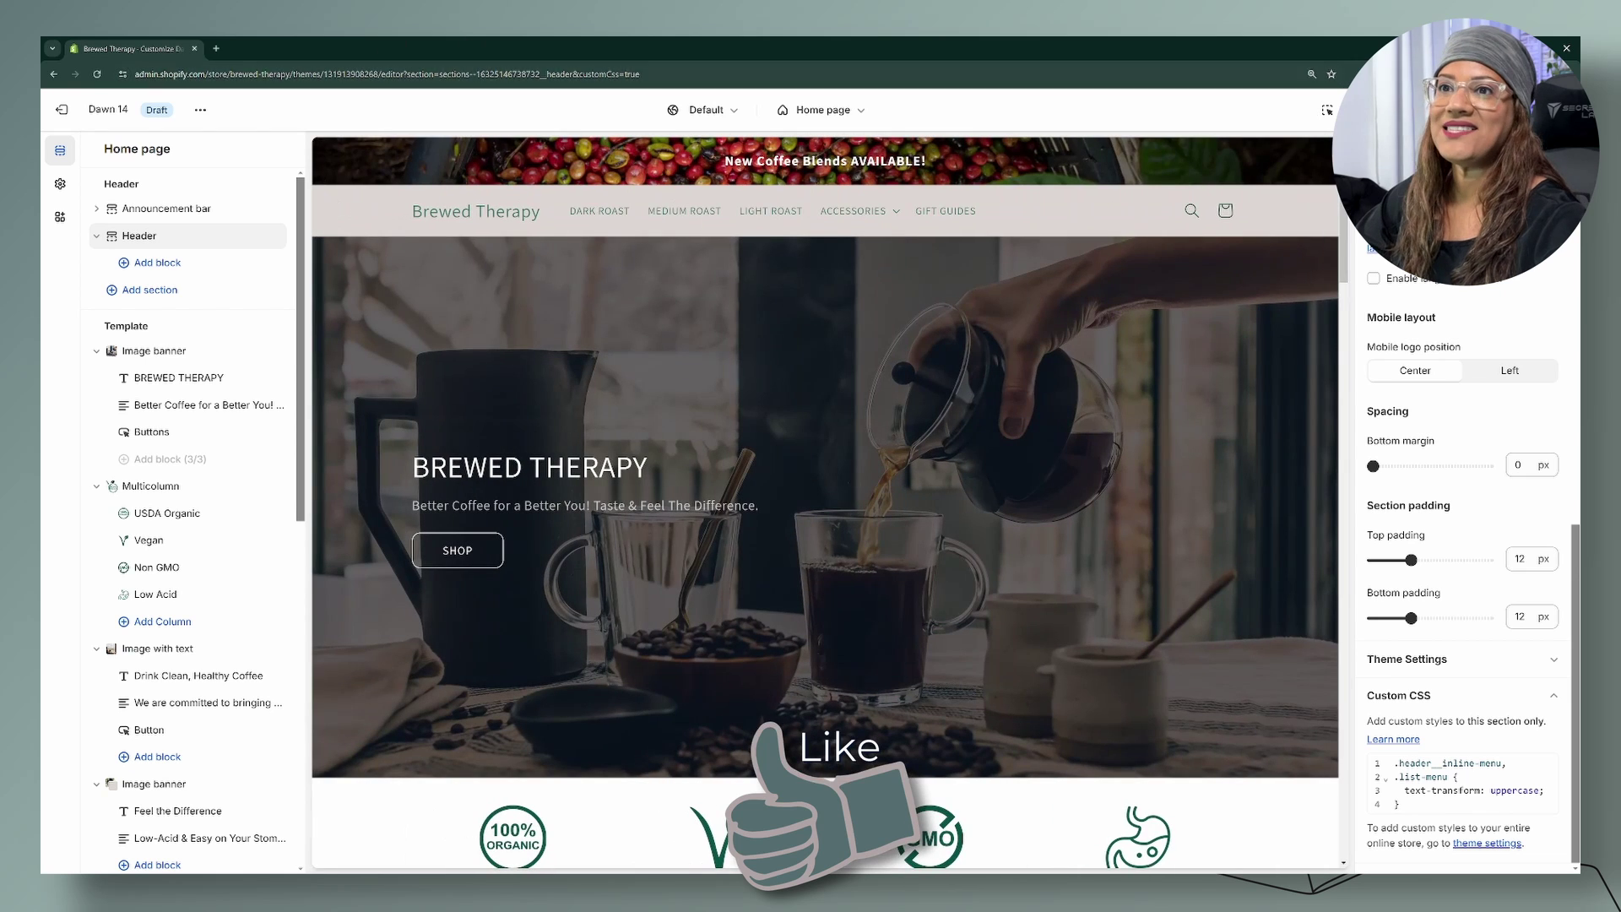
- Preview the draft theme in a new tab and compare its Accessories dropdown with the one in the theme editor
click(200, 110)
click(93, 252)
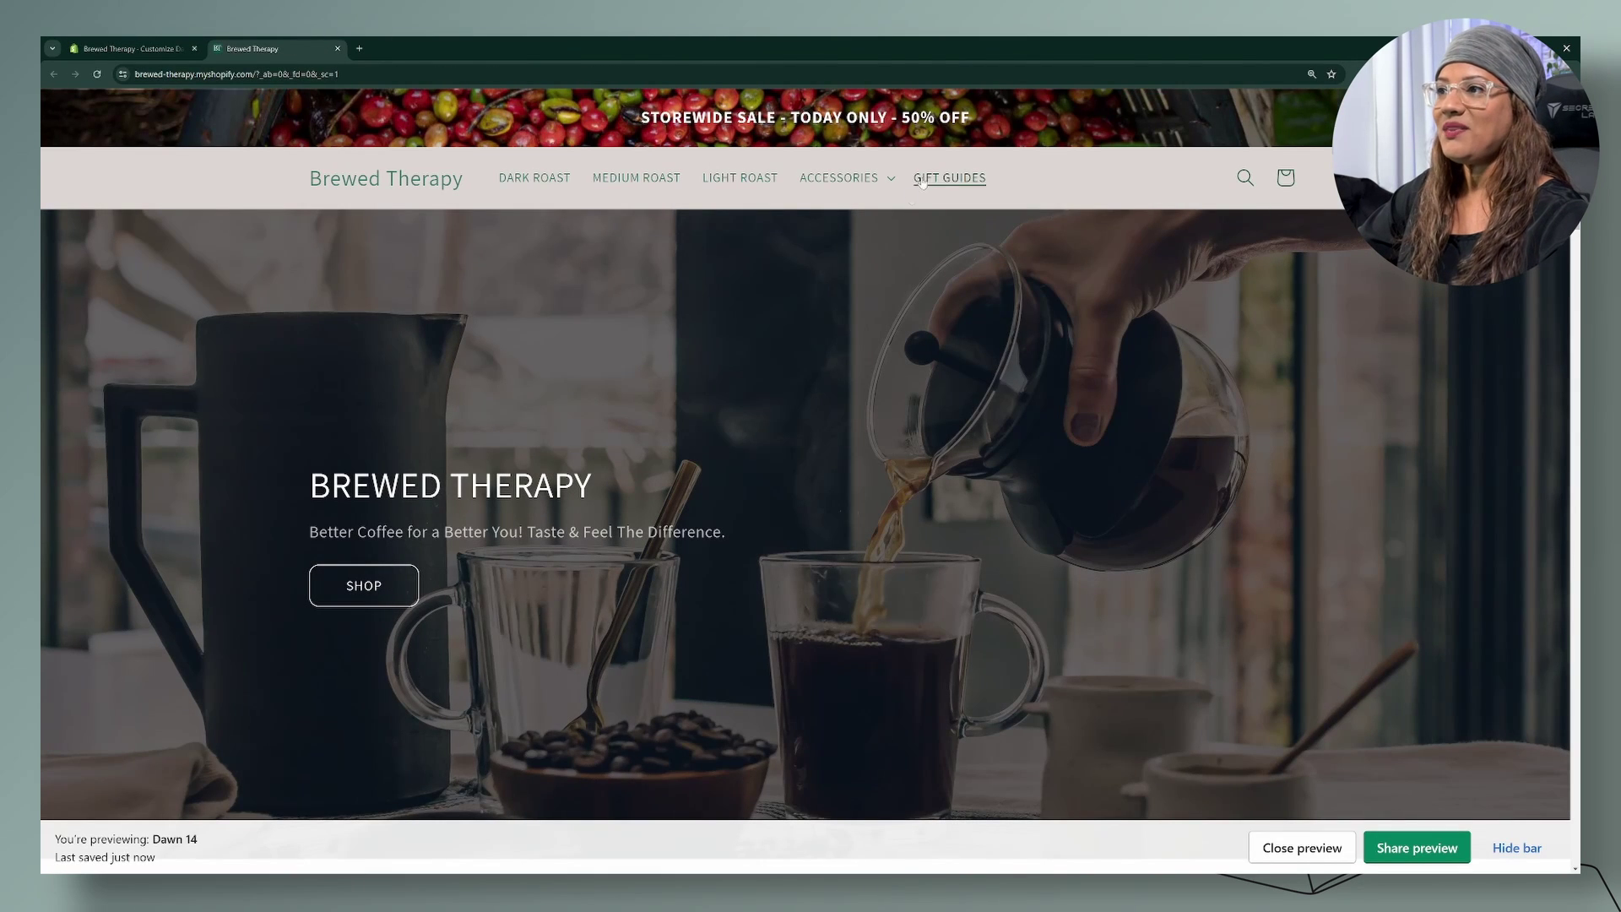
click(889, 183)
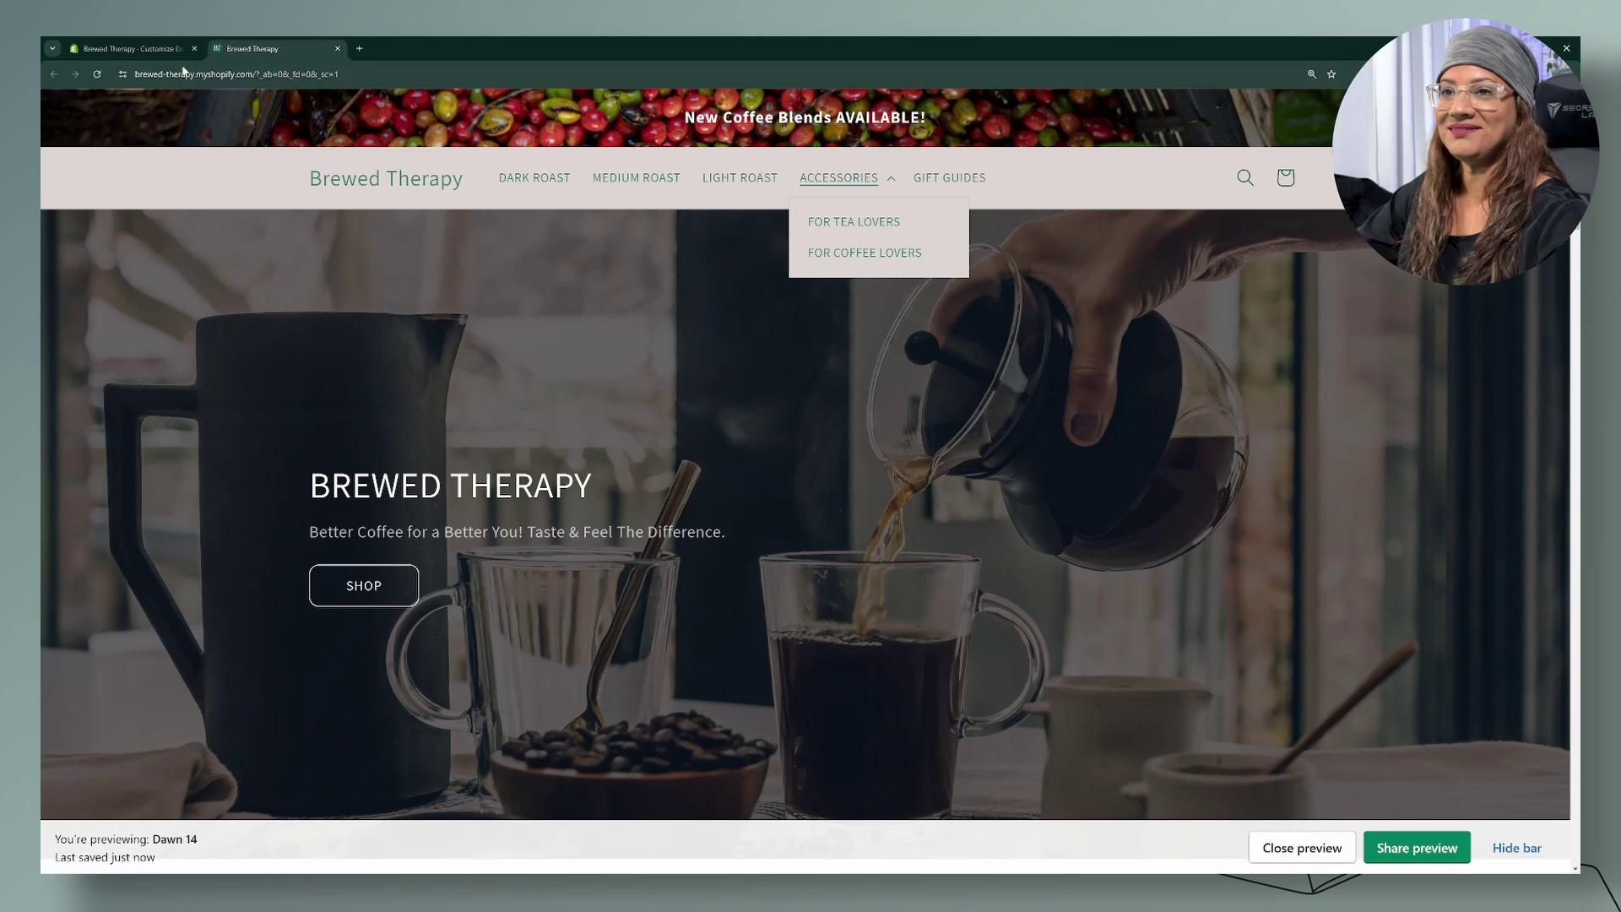
click(148, 52)
click(886, 212)
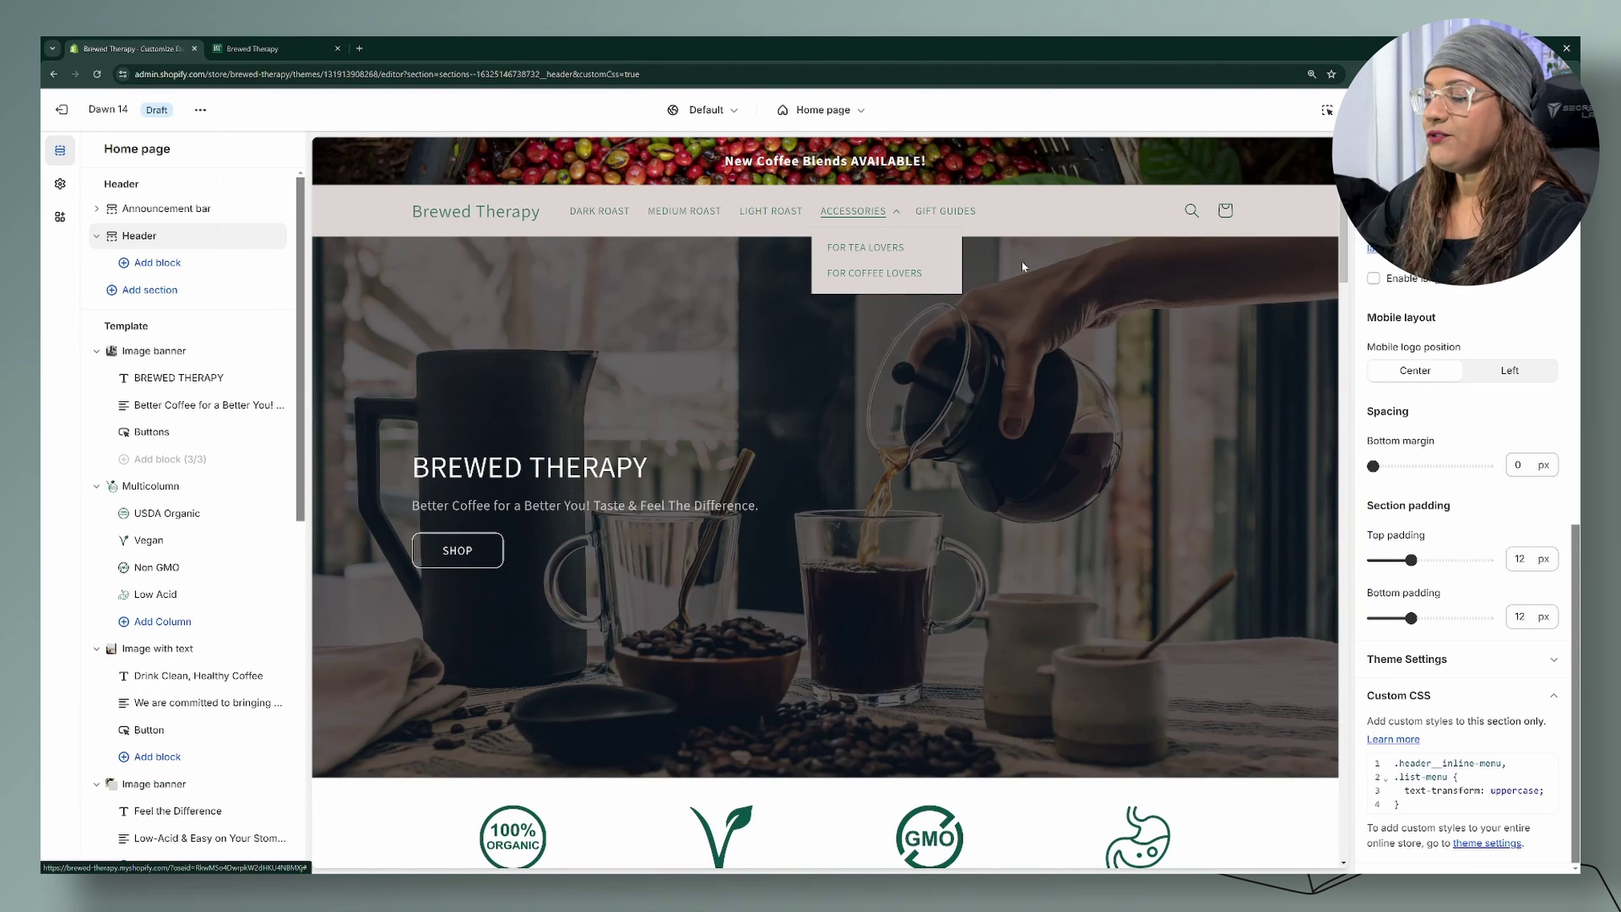
click(1199, 341)
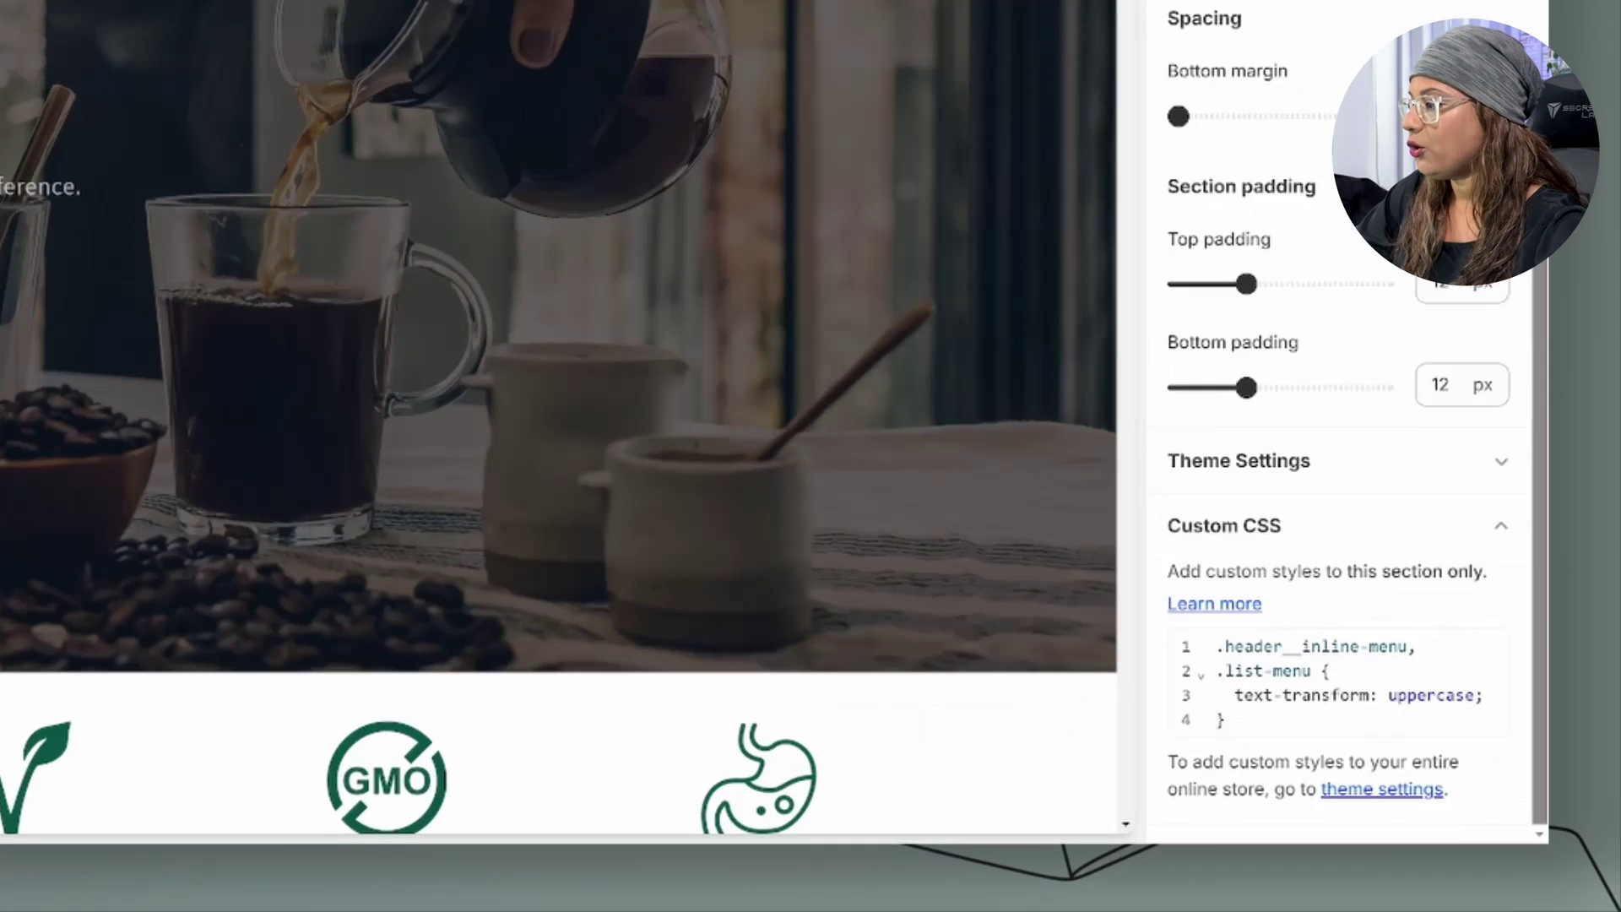
- Remove the .list-menu selector from the header's Custom CSS, keeping only .header__inline-menu, and save the theme
drag(1409, 647, 1320, 669)
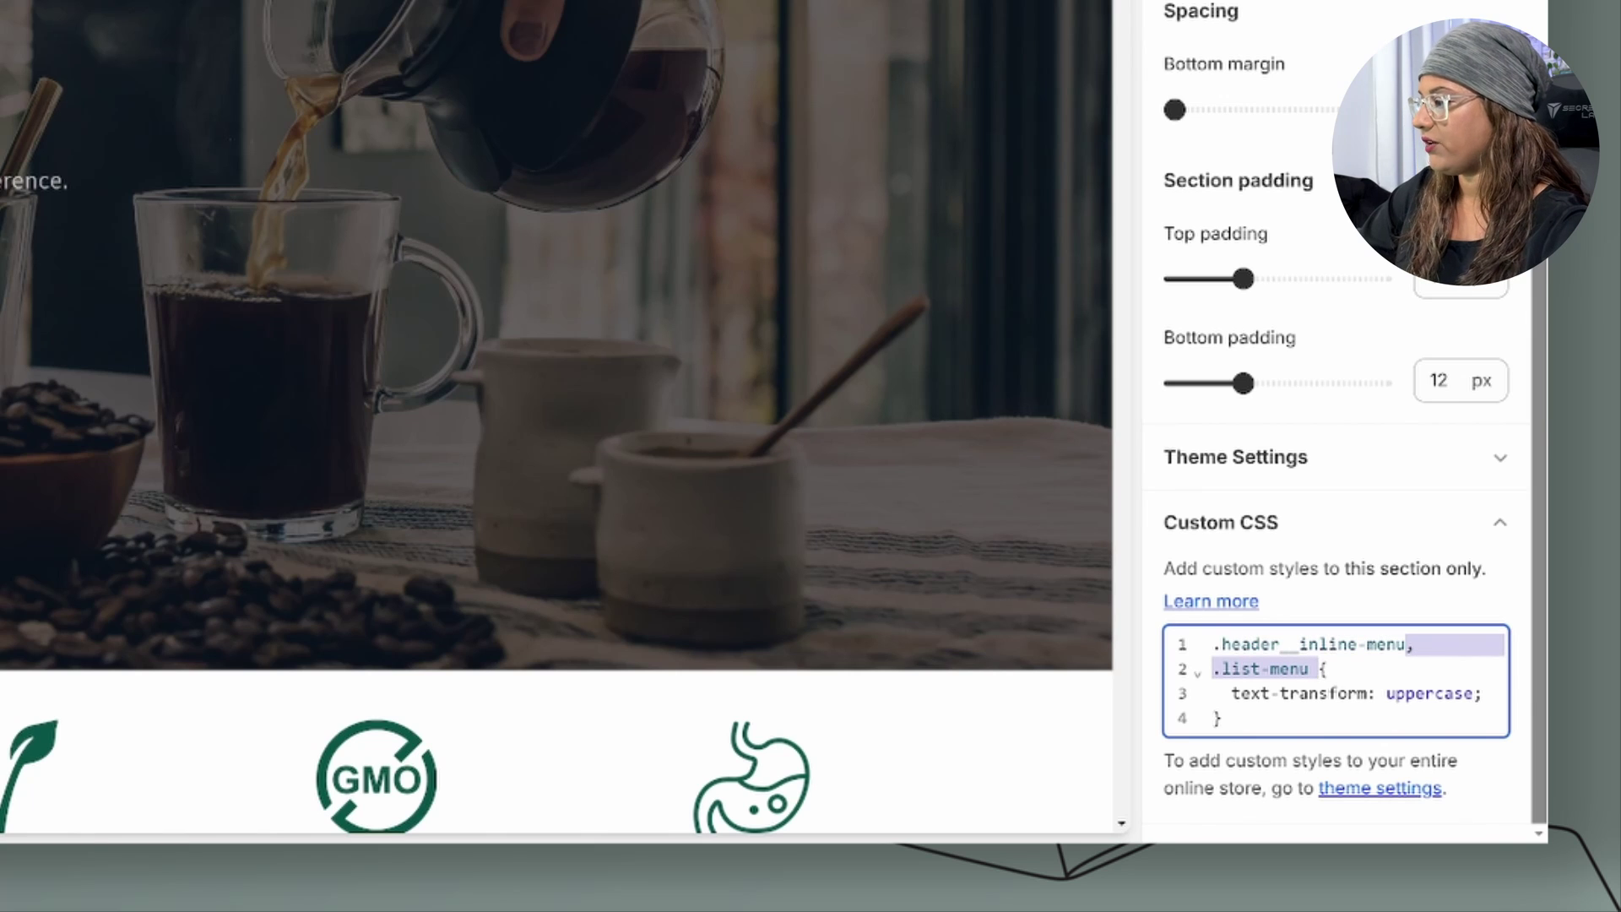
key(BackSpace)
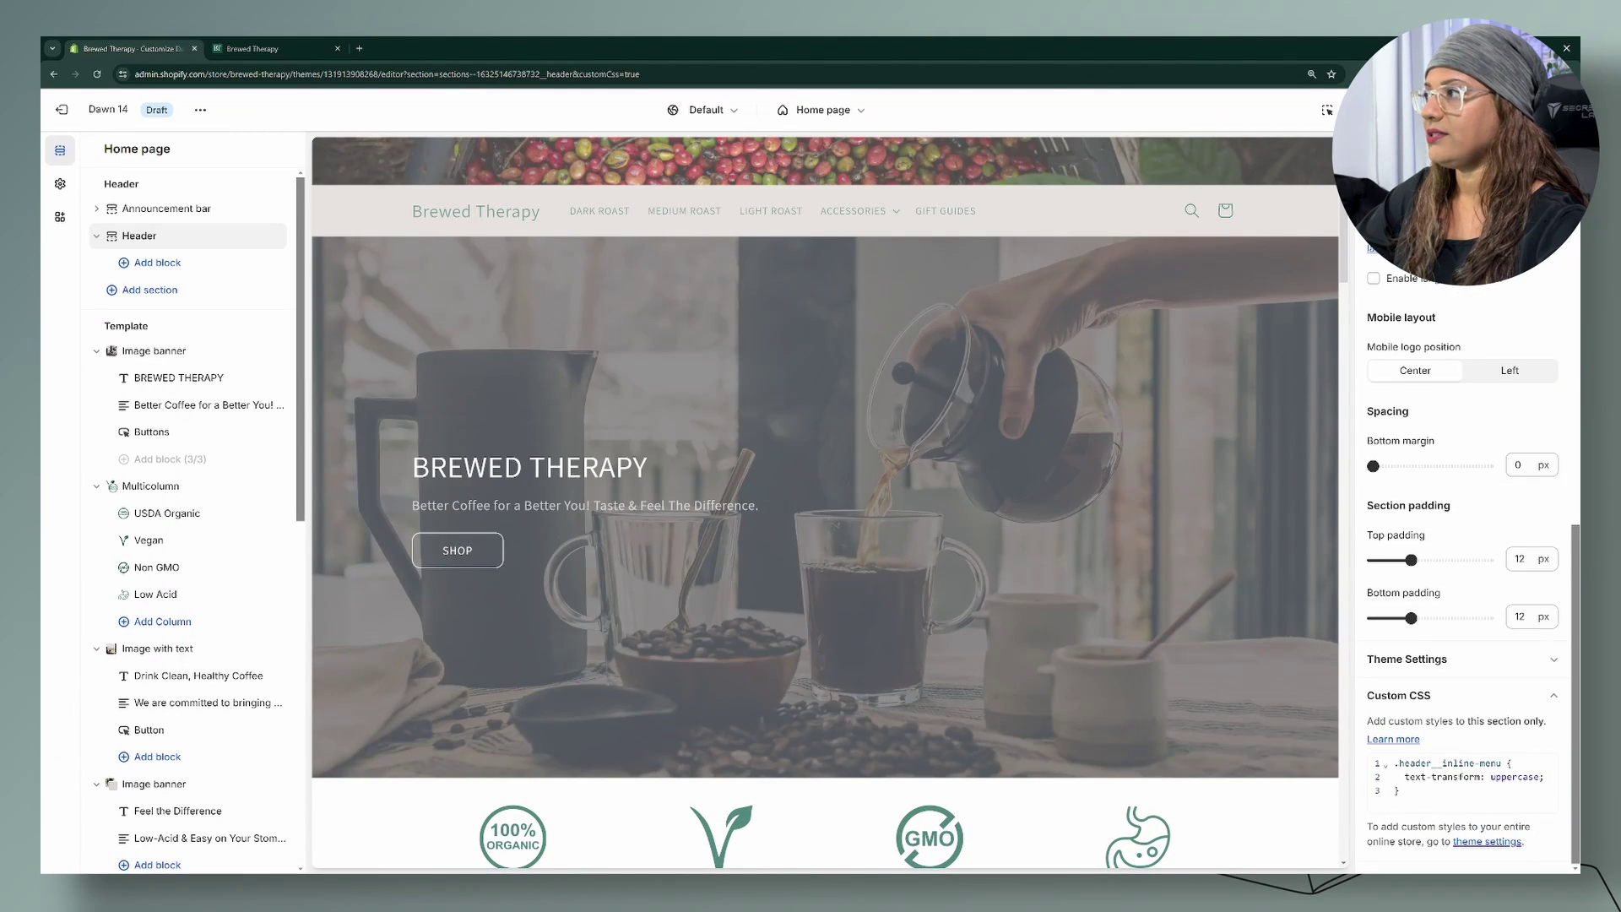
key(ctrl+s)
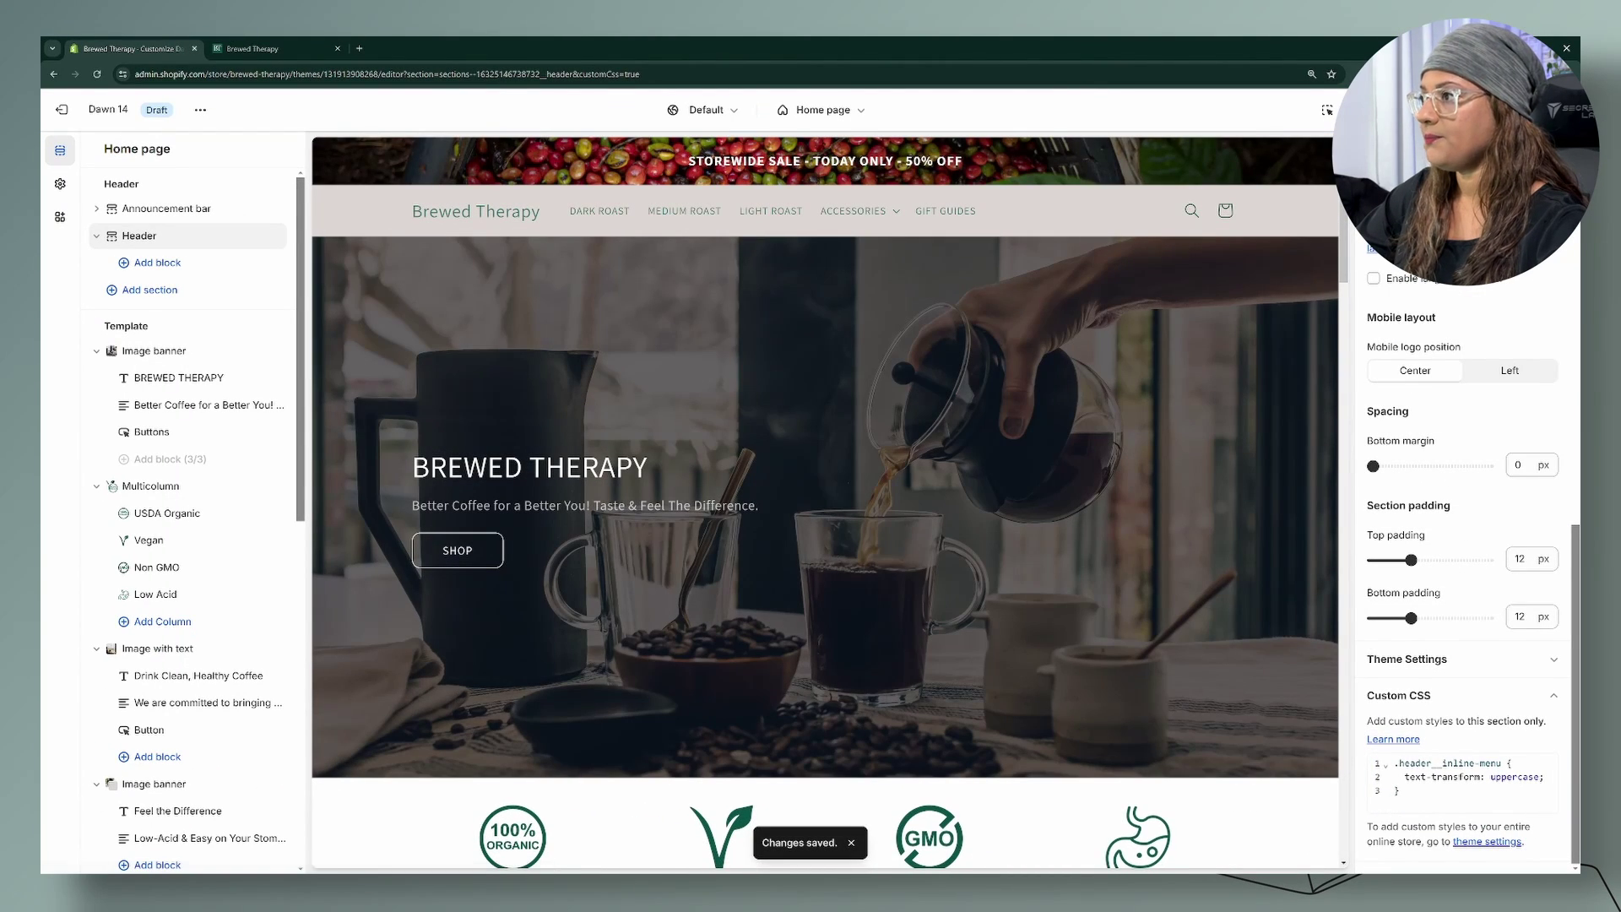
- Examine the Accessories dropdown on desktop and the drawer menu with its submenu on mobile, and return to desktop view
click(897, 214)
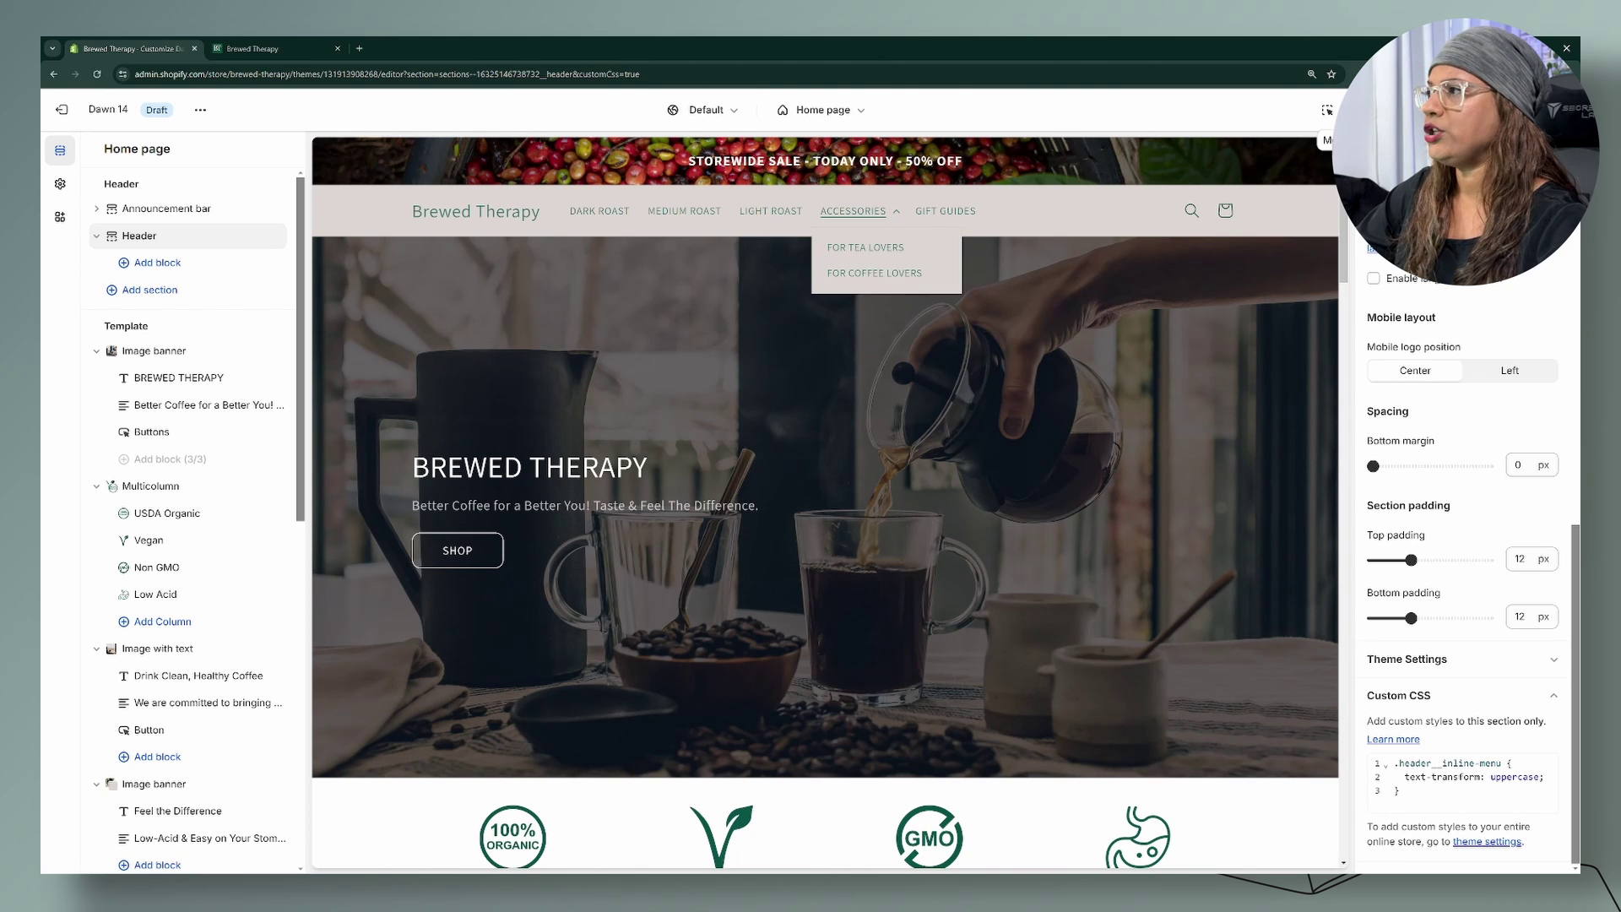
click(1327, 110)
click(720, 227)
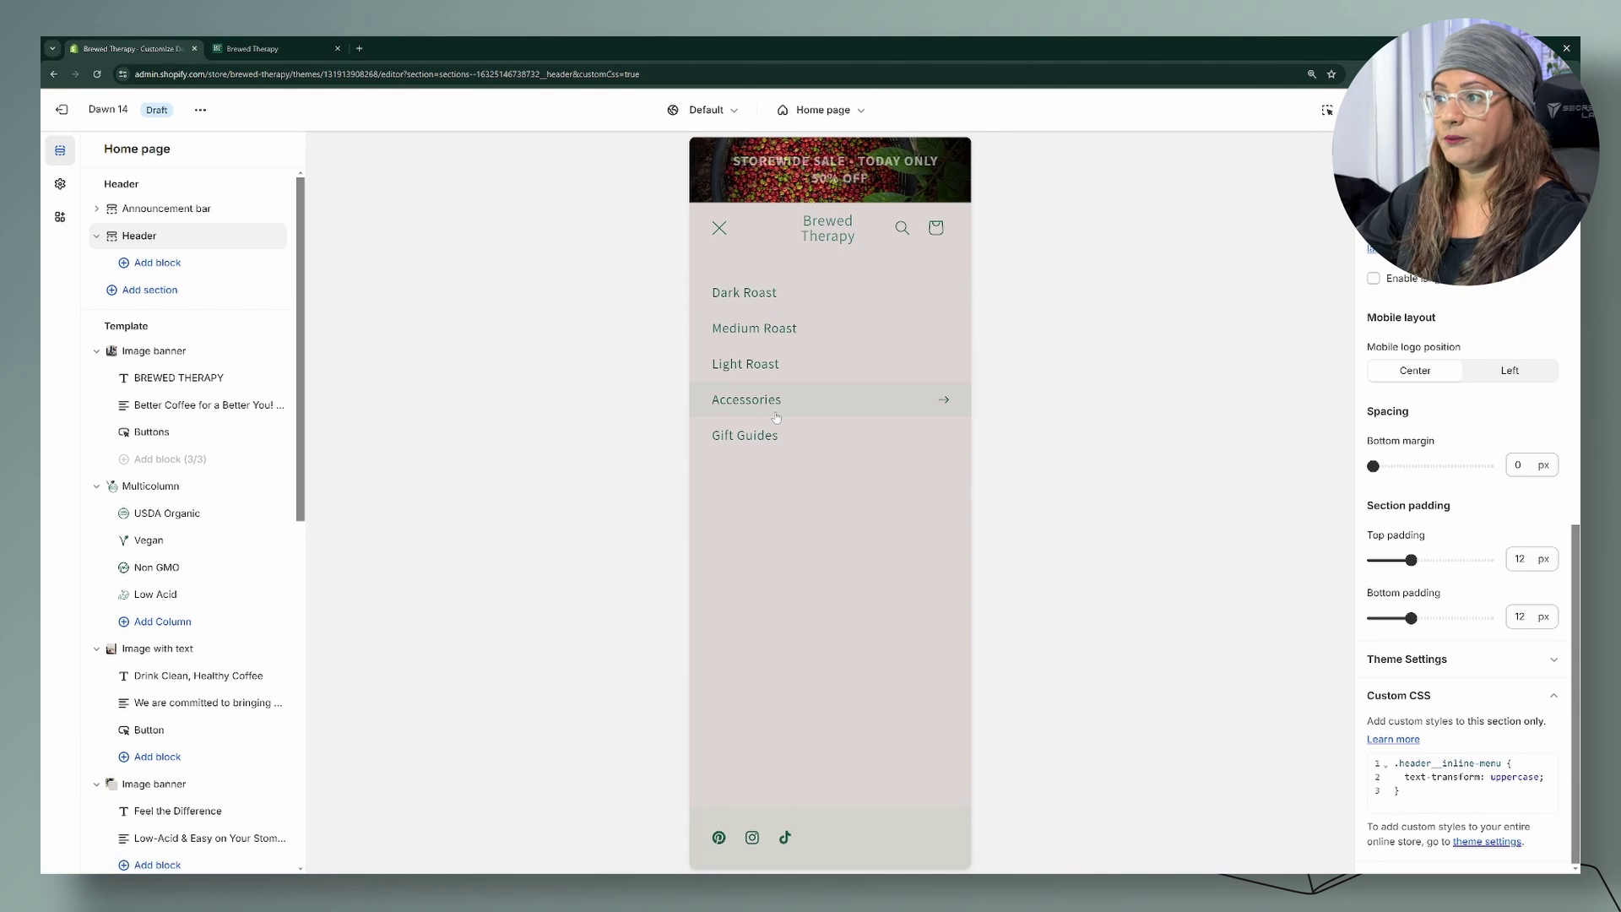
click(958, 403)
click(711, 287)
click(717, 236)
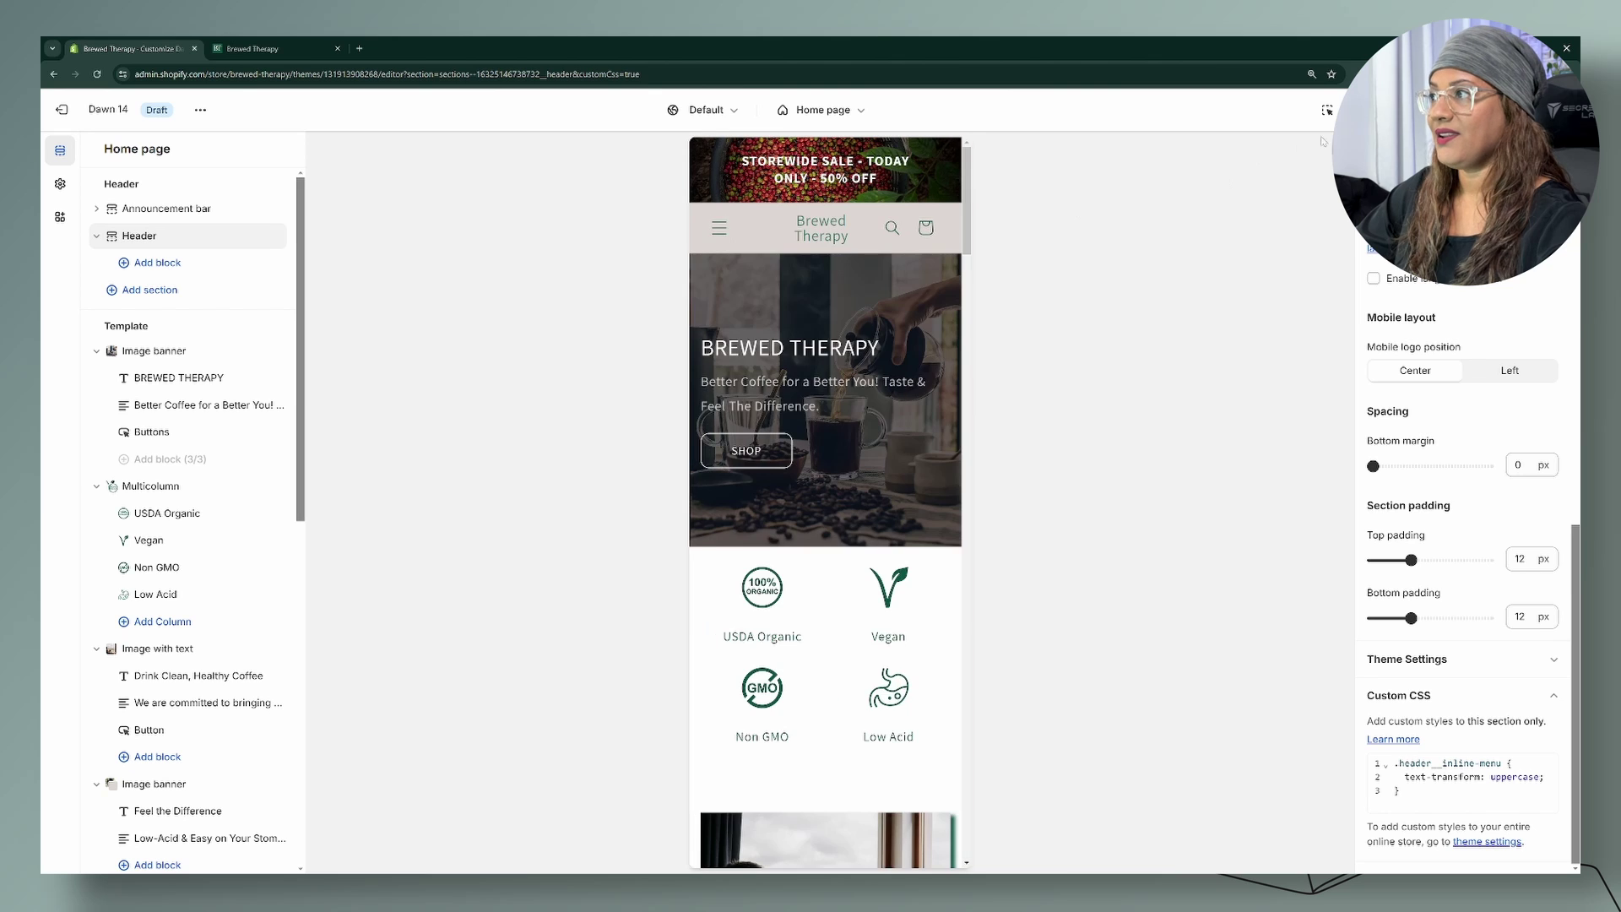
click(1358, 110)
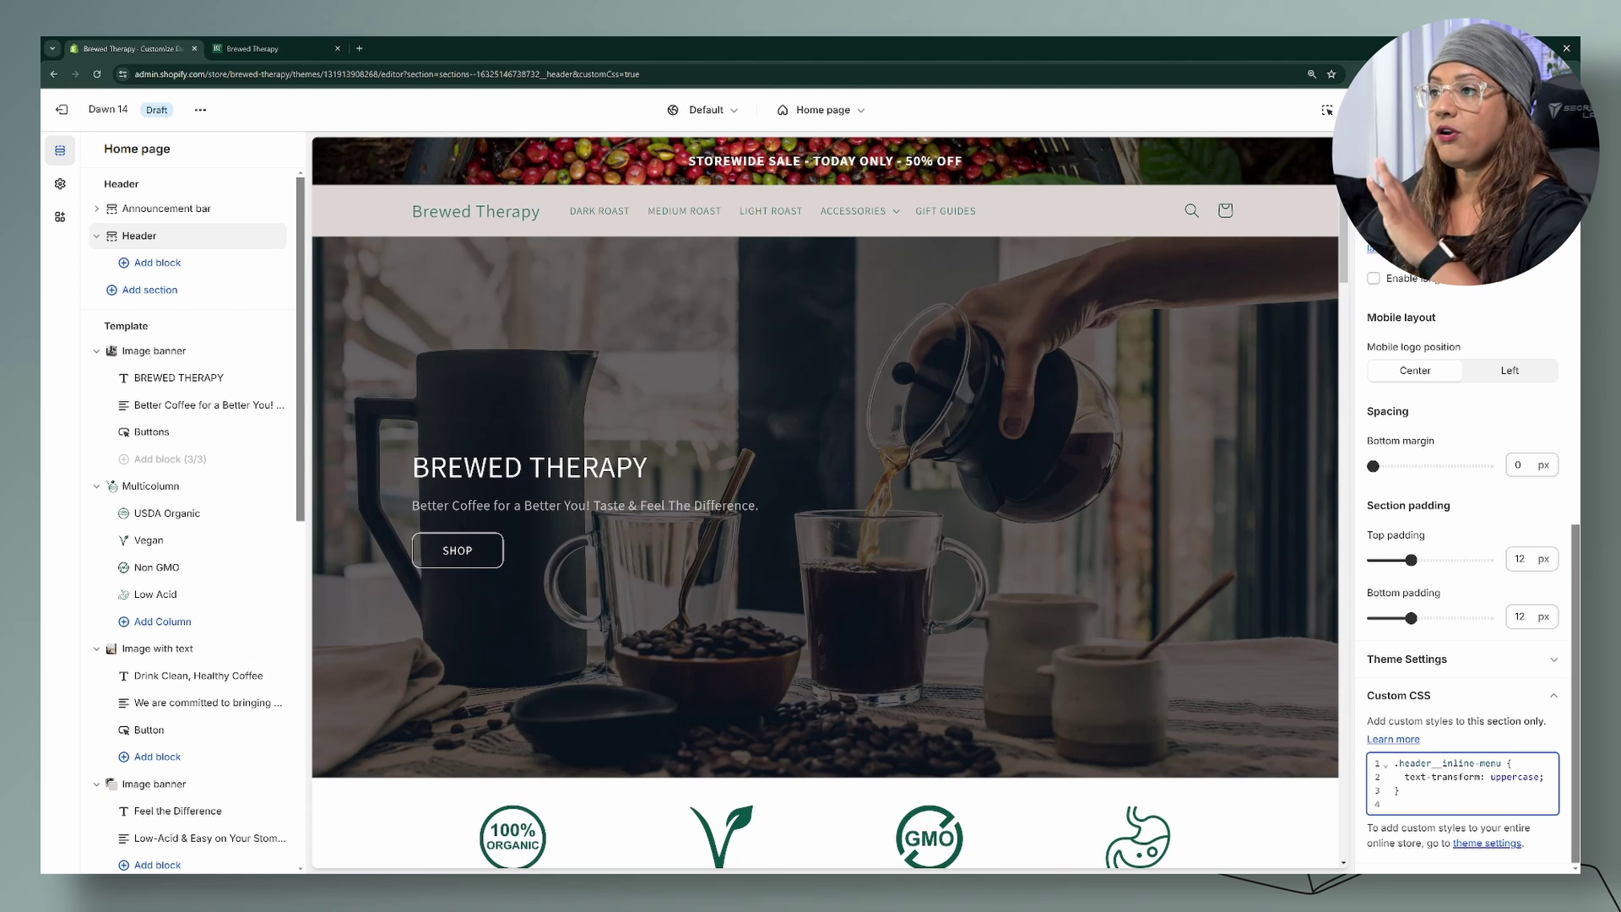
- Add a .header__submenu rule with text-transform: capitalize to the header's Custom CSS, save it, and check the Accessories dropdown
key(alt+Tab)
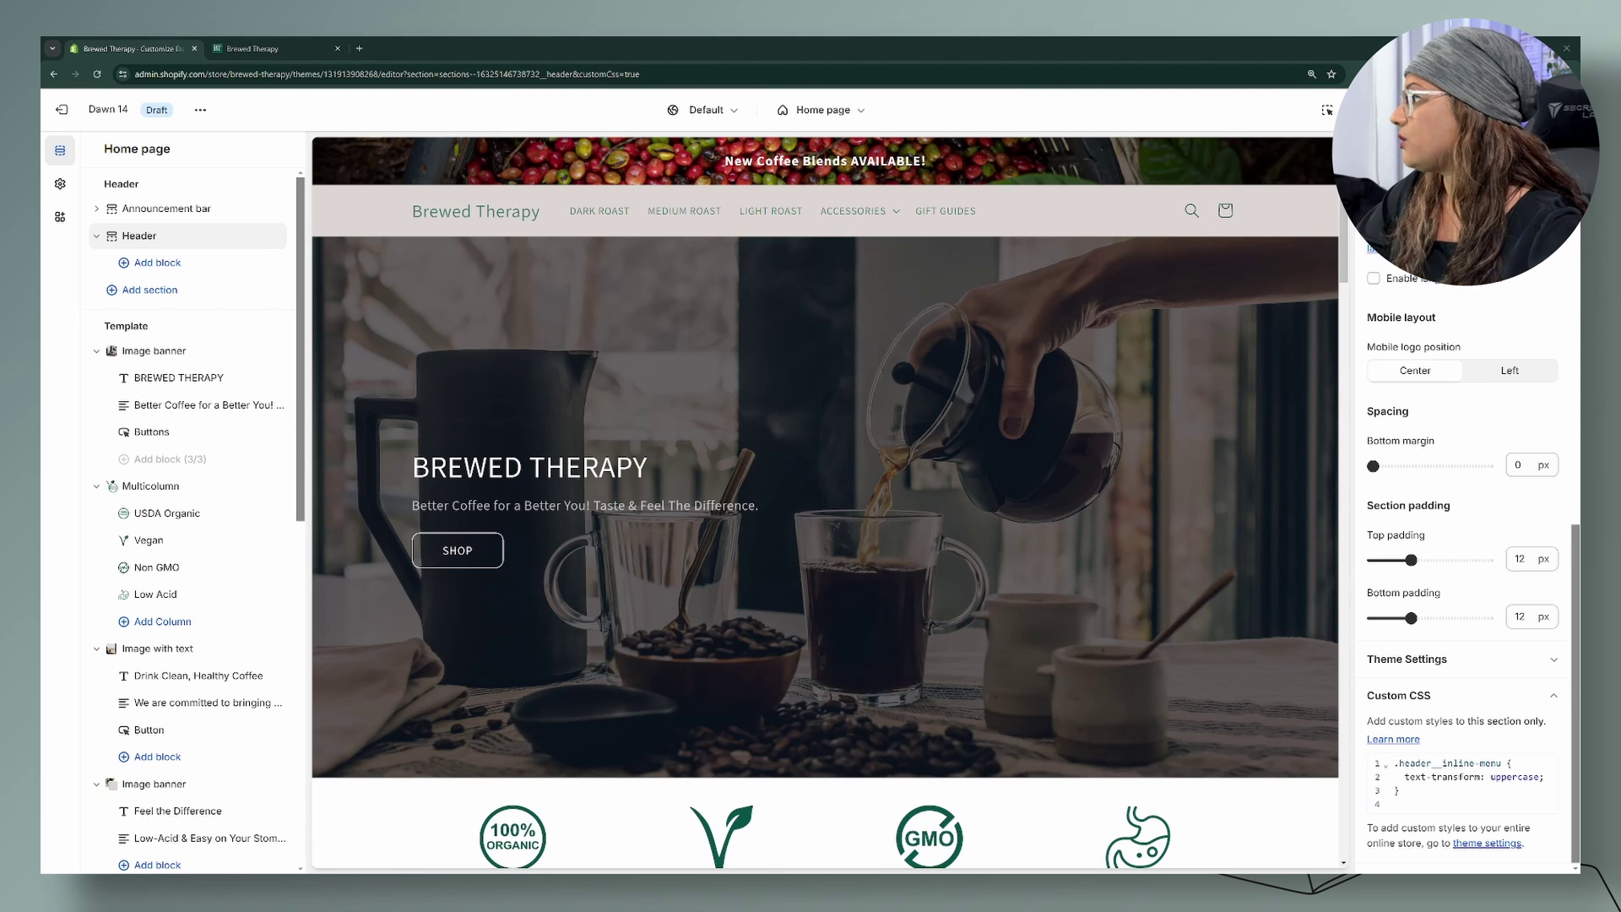
click(898, 214)
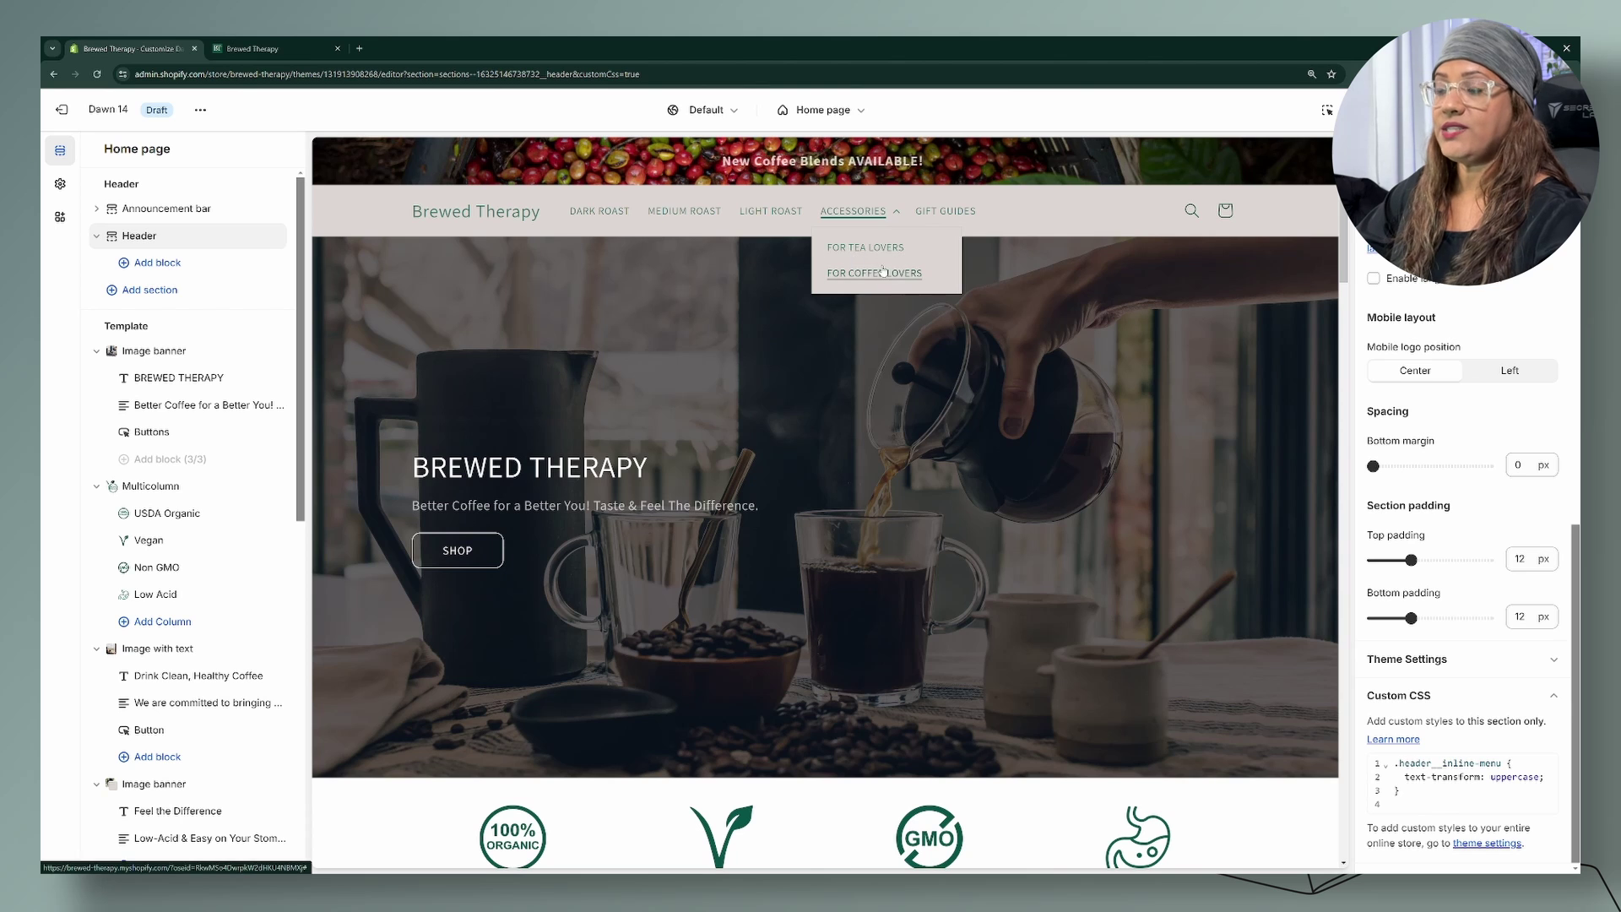
drag(1401, 805, 1394, 764)
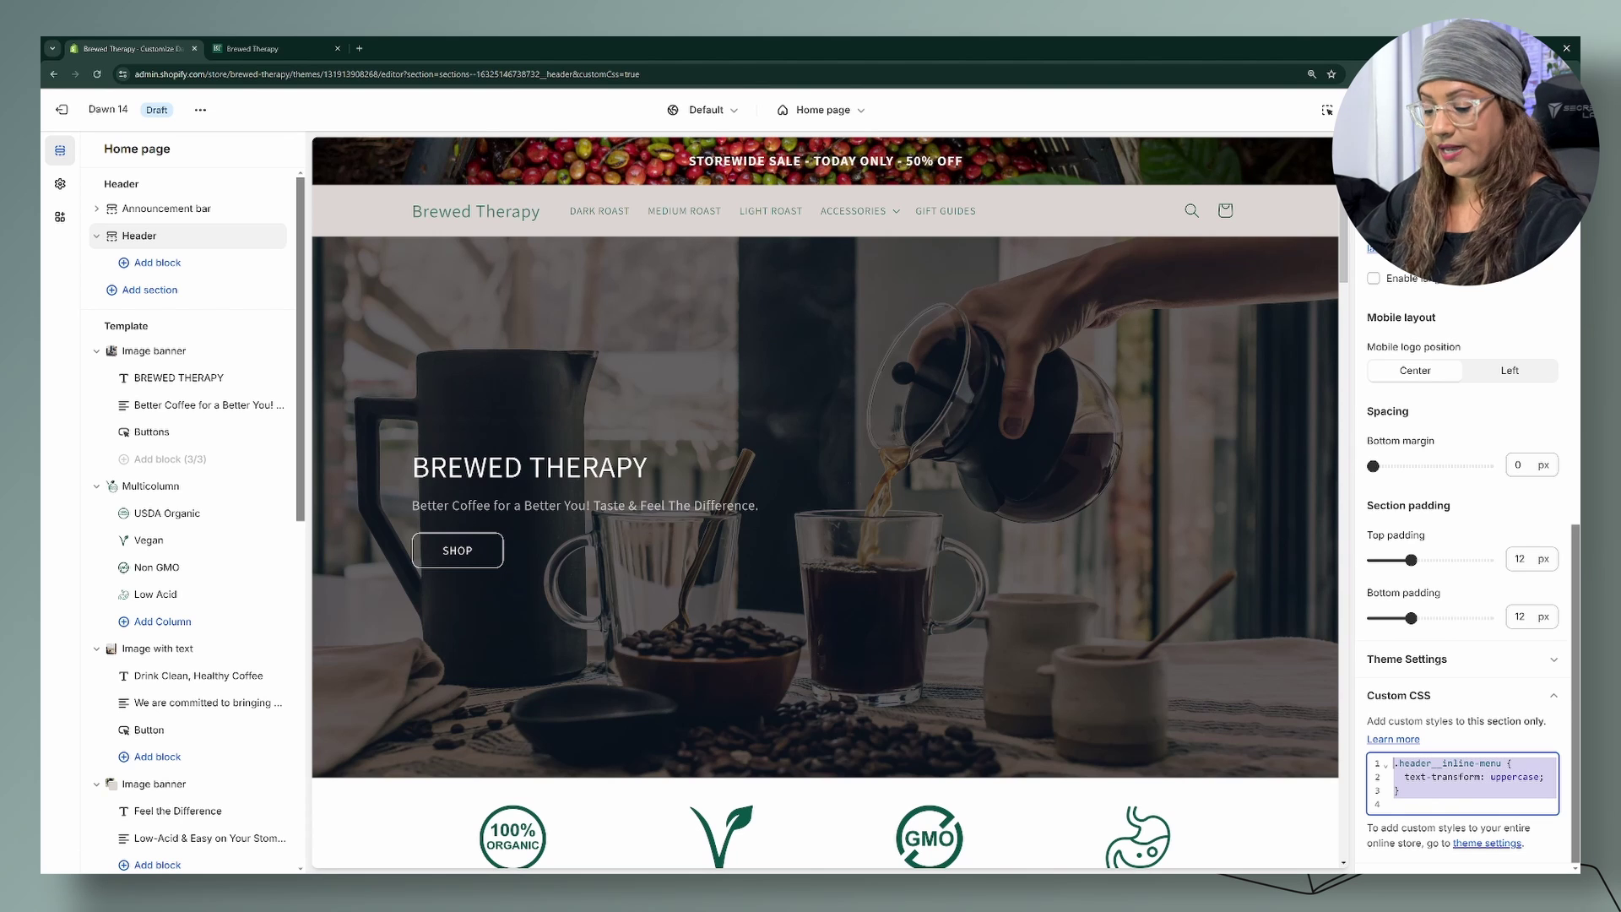
text(.header__inline-menu {   text-transform: uppercase; }.header__submenu {   text-transform: capitalize; })
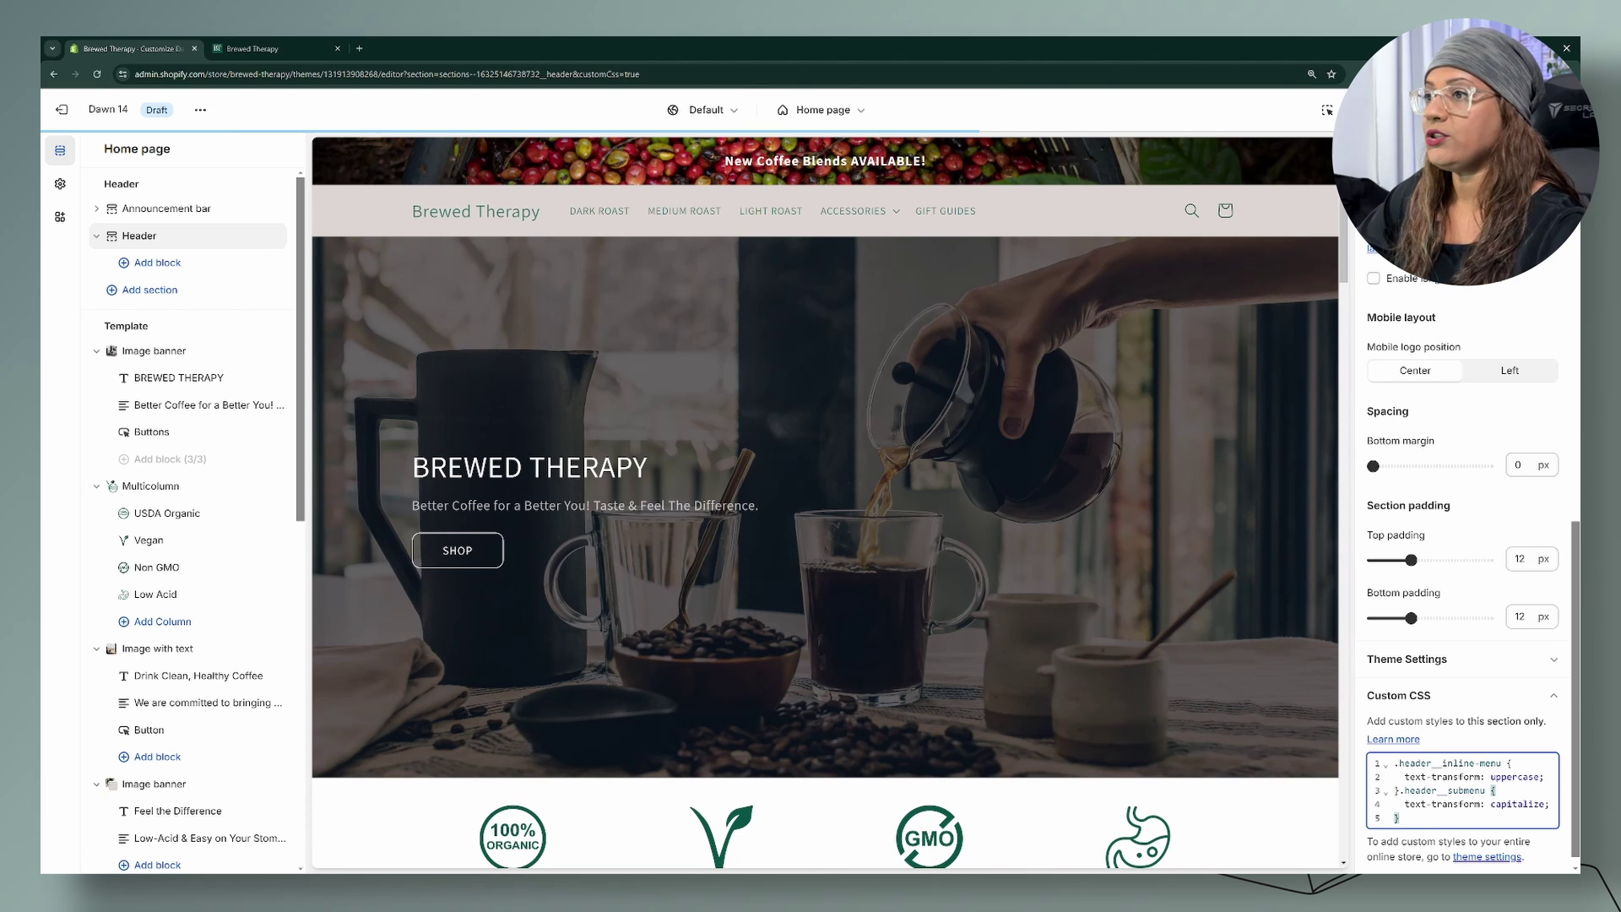
click(1552, 110)
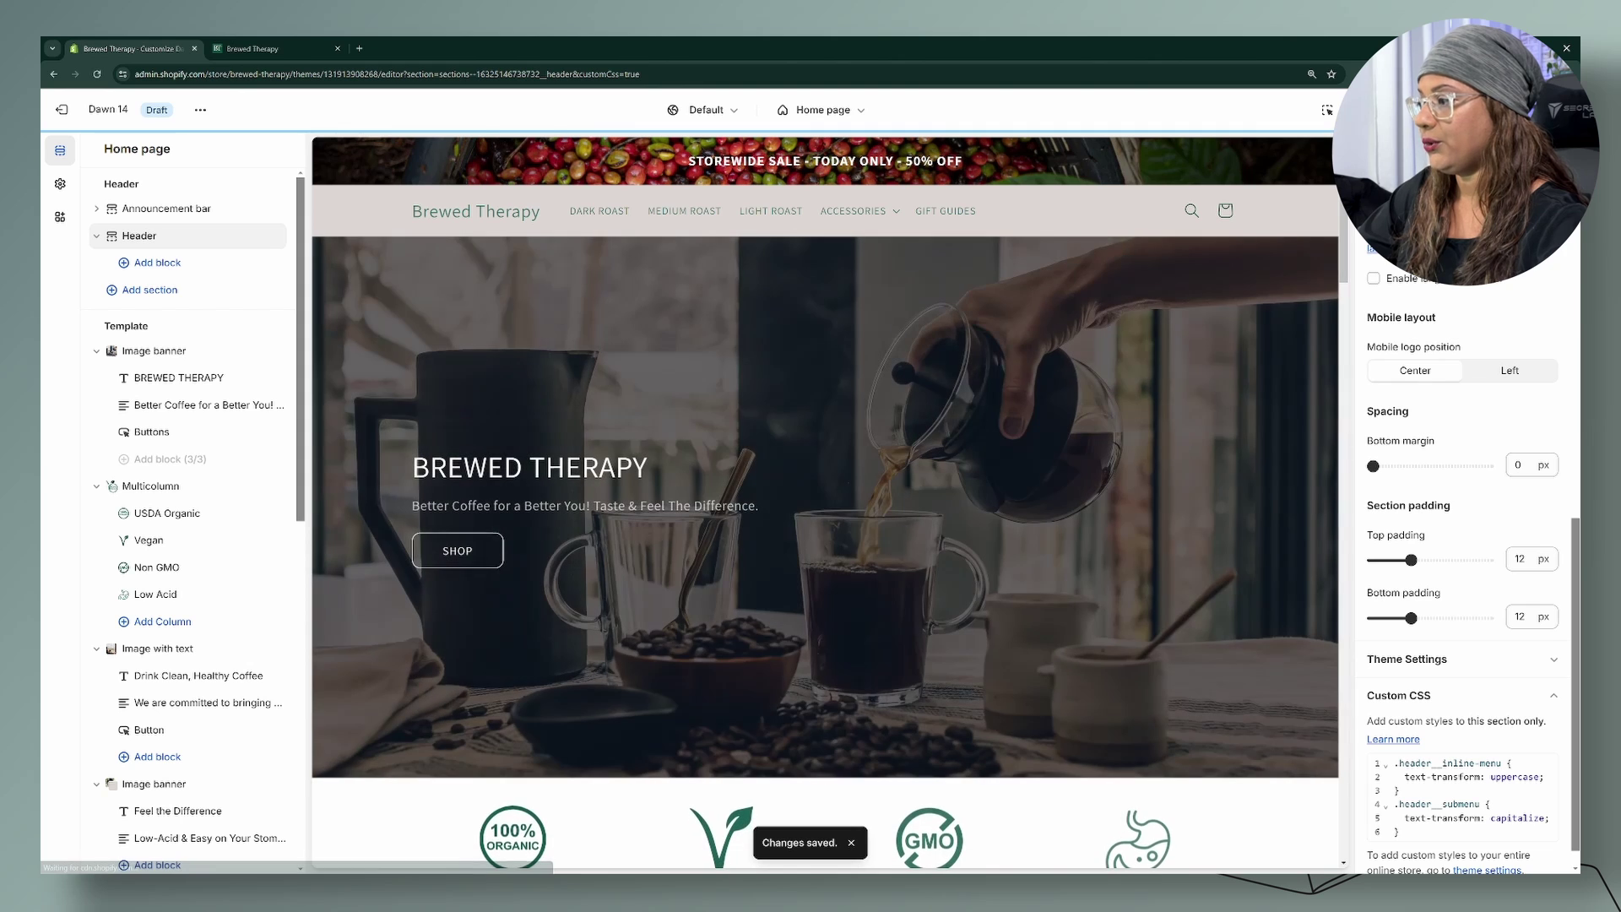
click(900, 215)
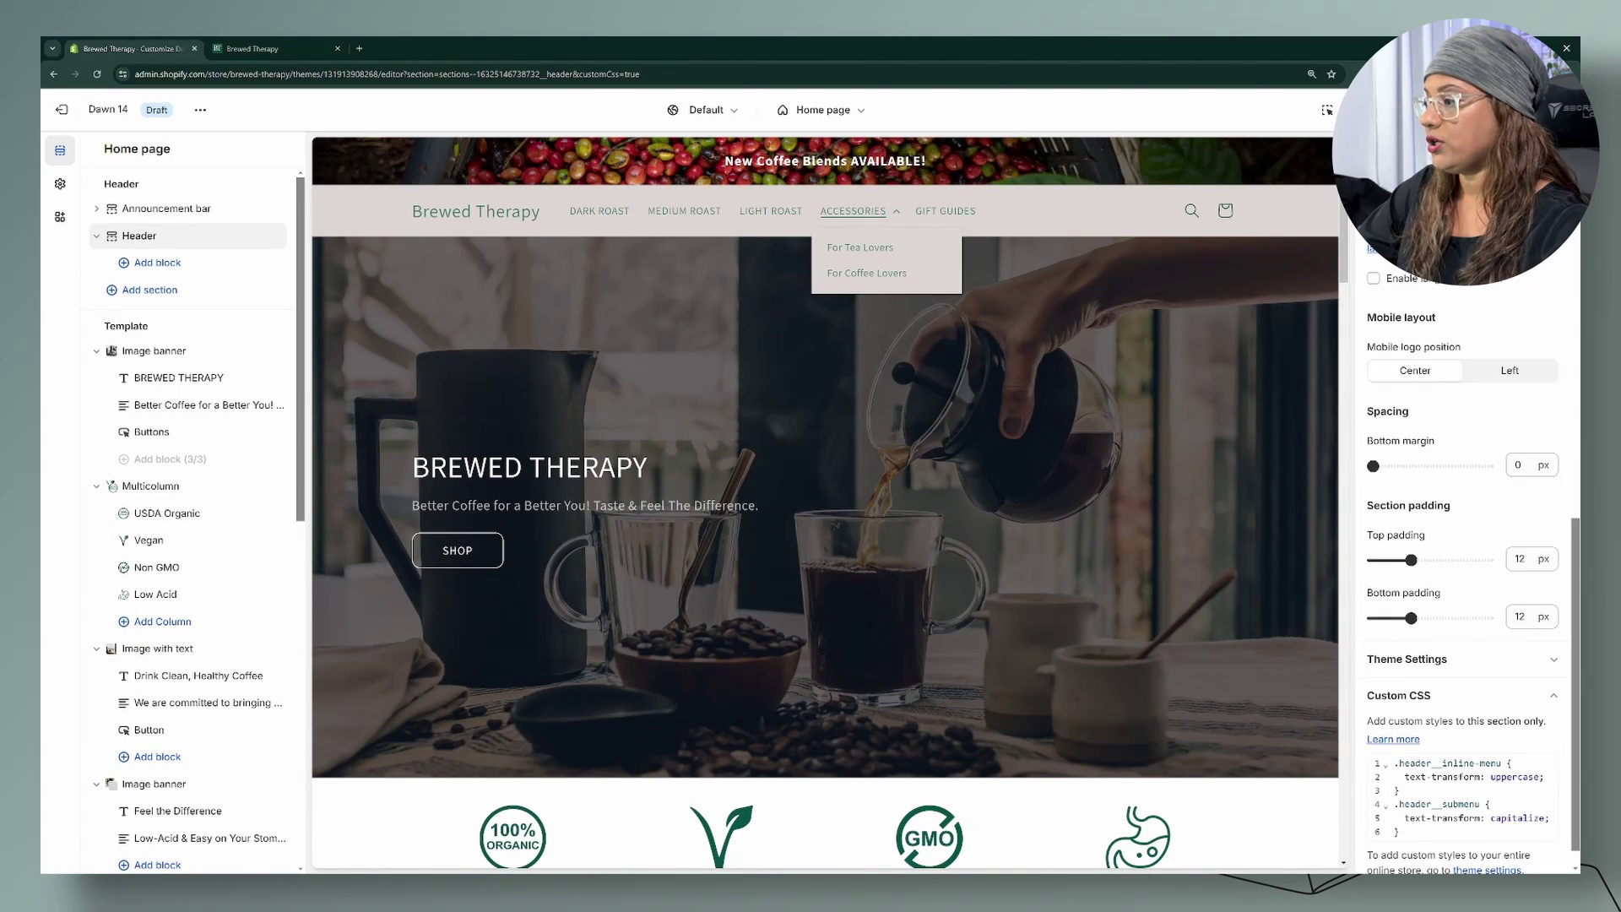
double_click(1515, 777)
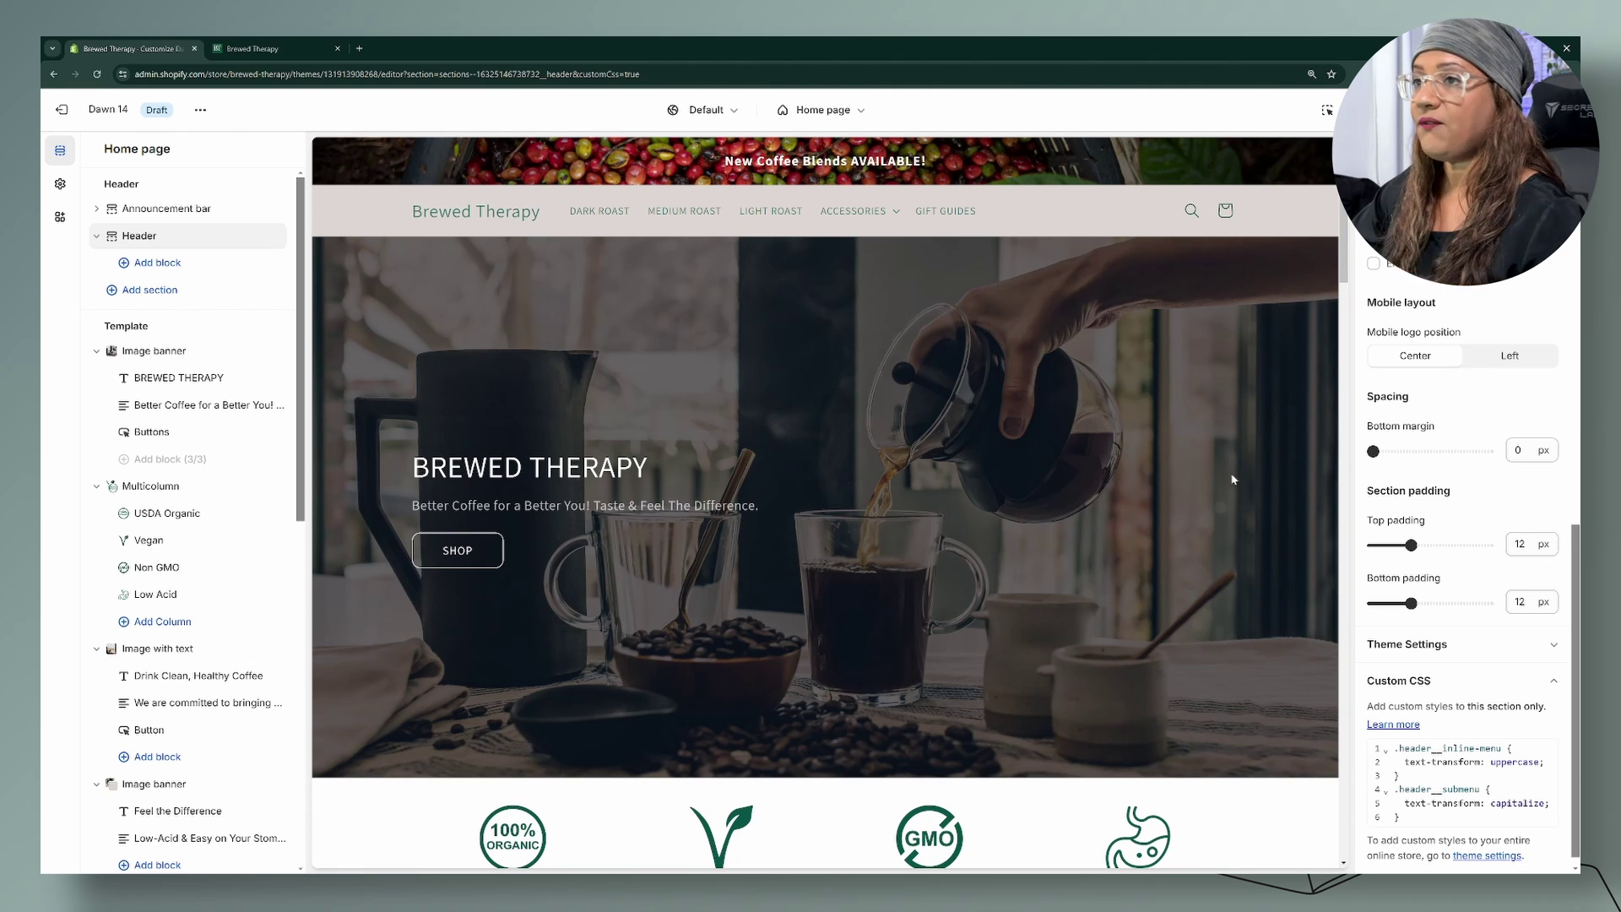
- Inspect the Dark Roast menu item and its parent nav element's class in the preview tab, and return to the theme editor
click(302, 51)
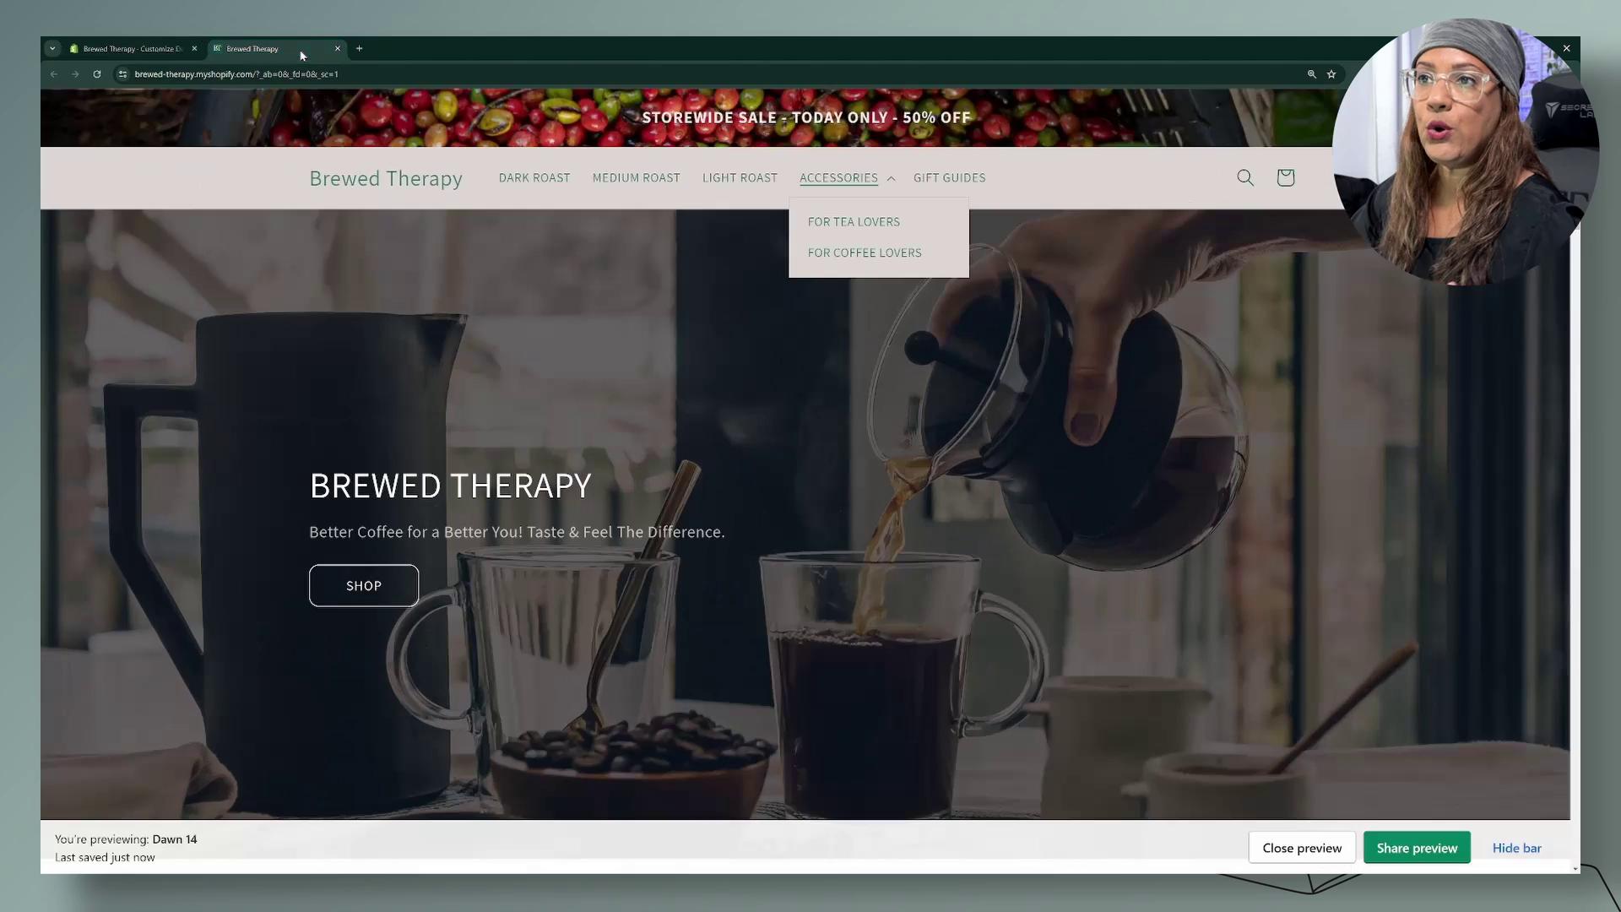
click(1070, 401)
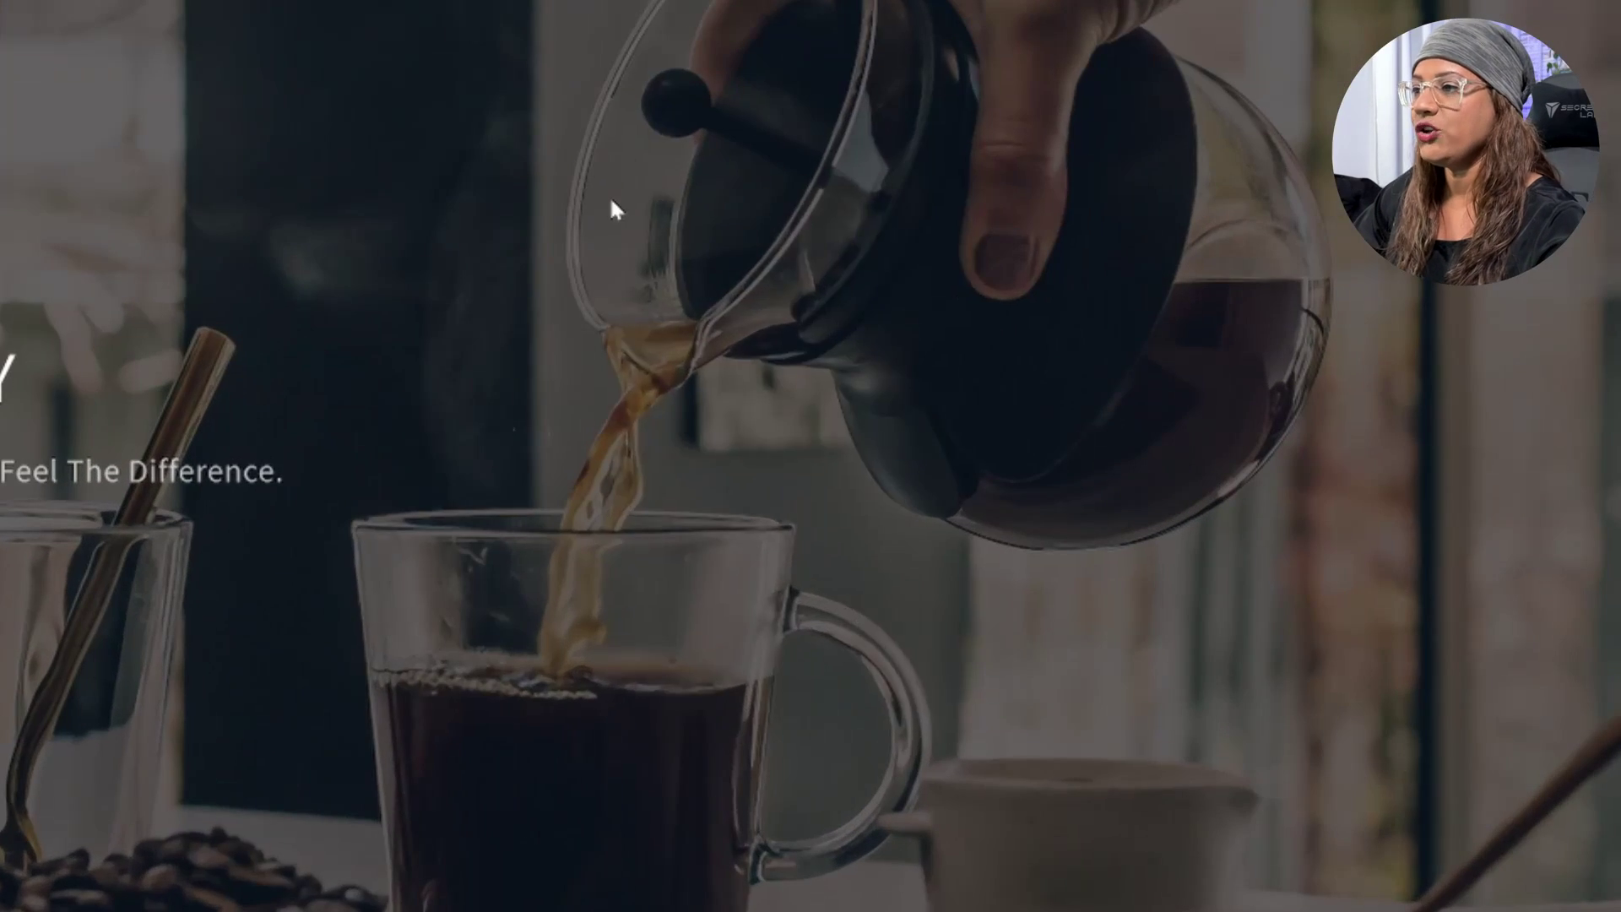
right_click(893, 394)
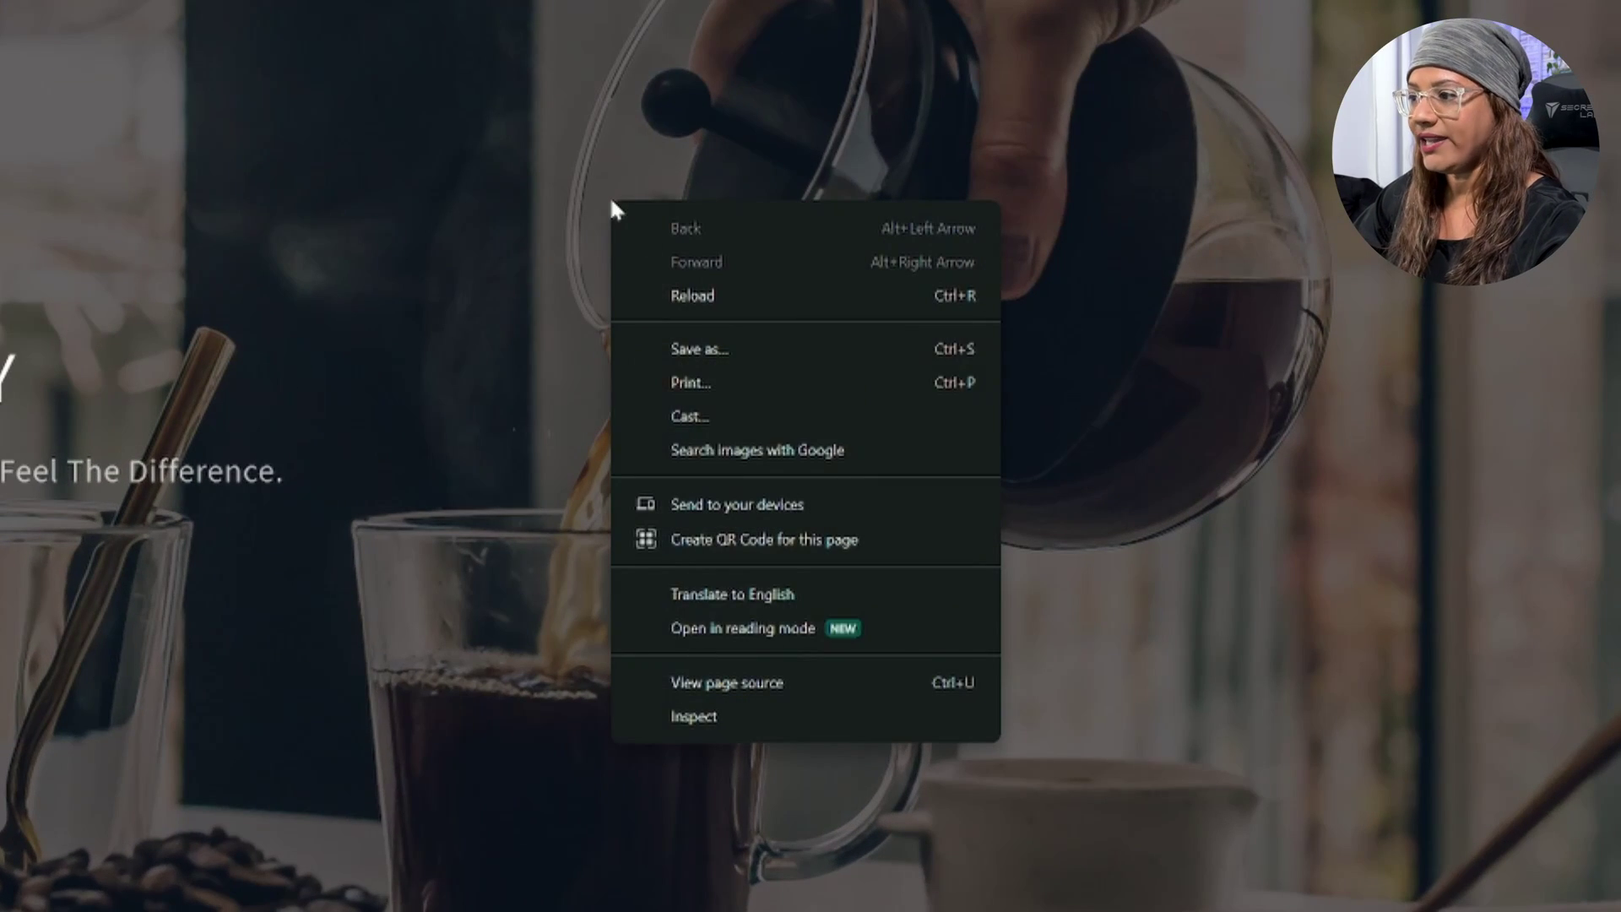
click(725, 709)
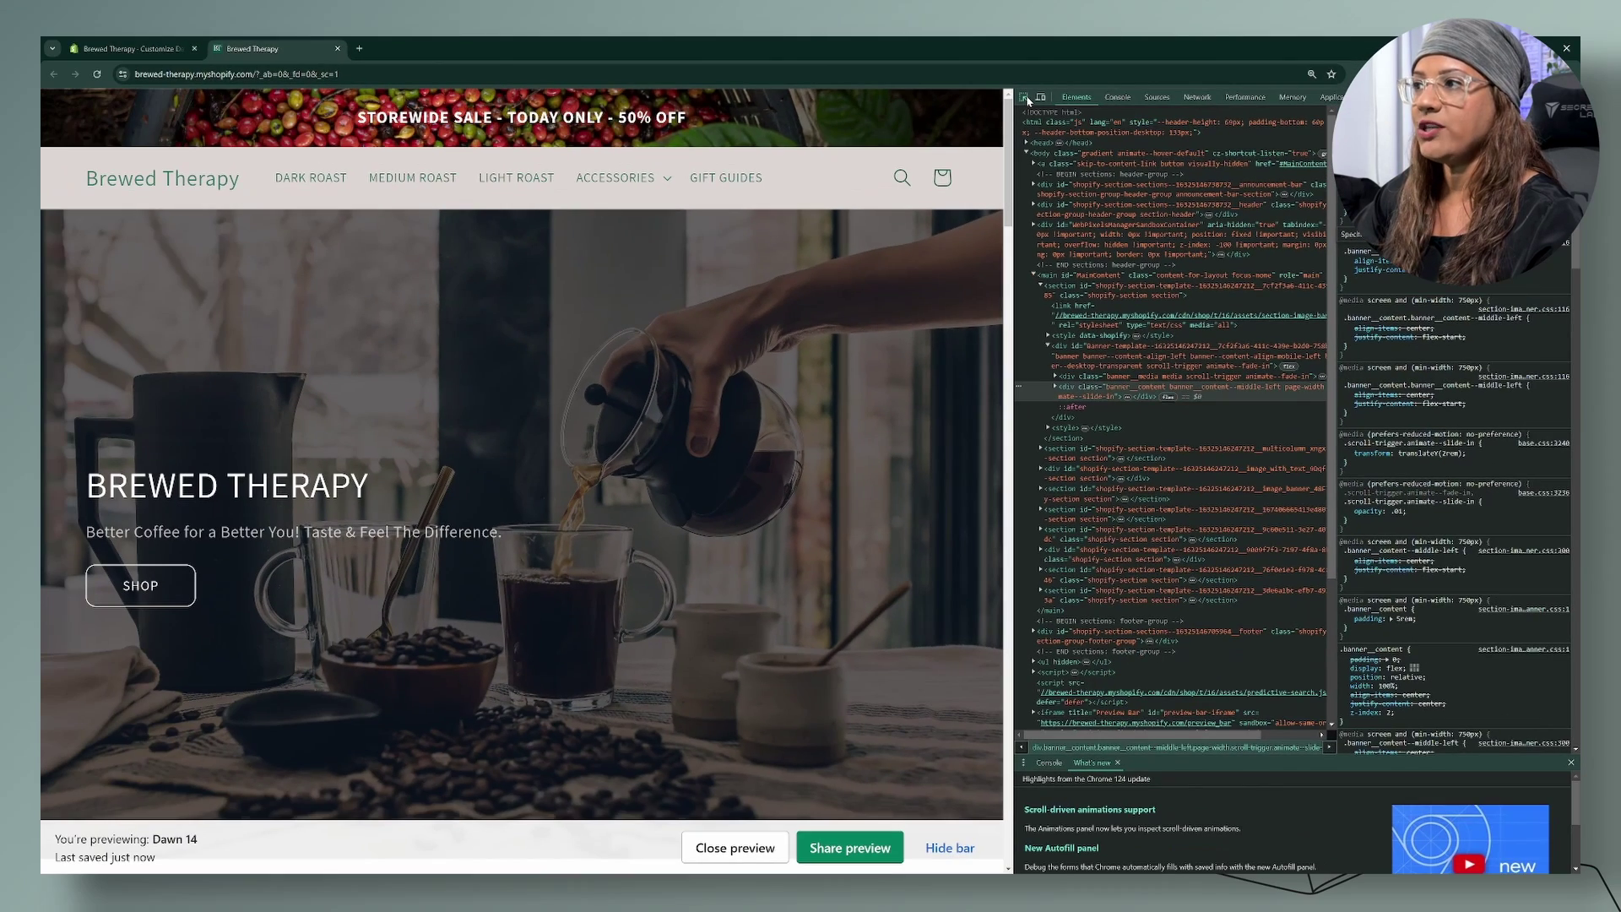
click(1025, 99)
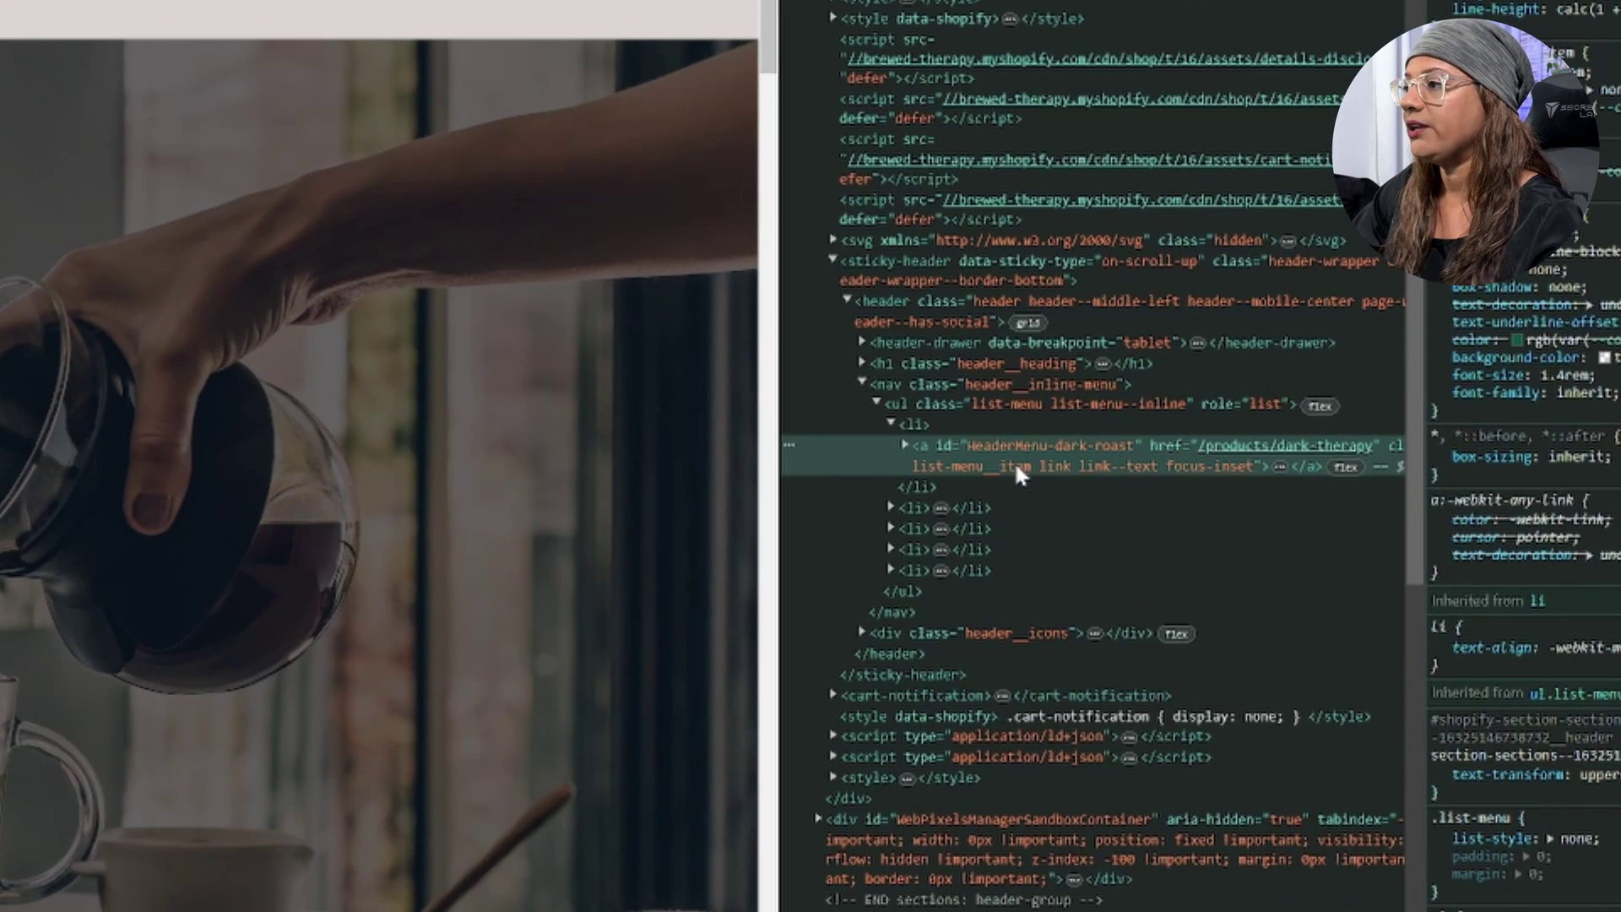
click(1066, 387)
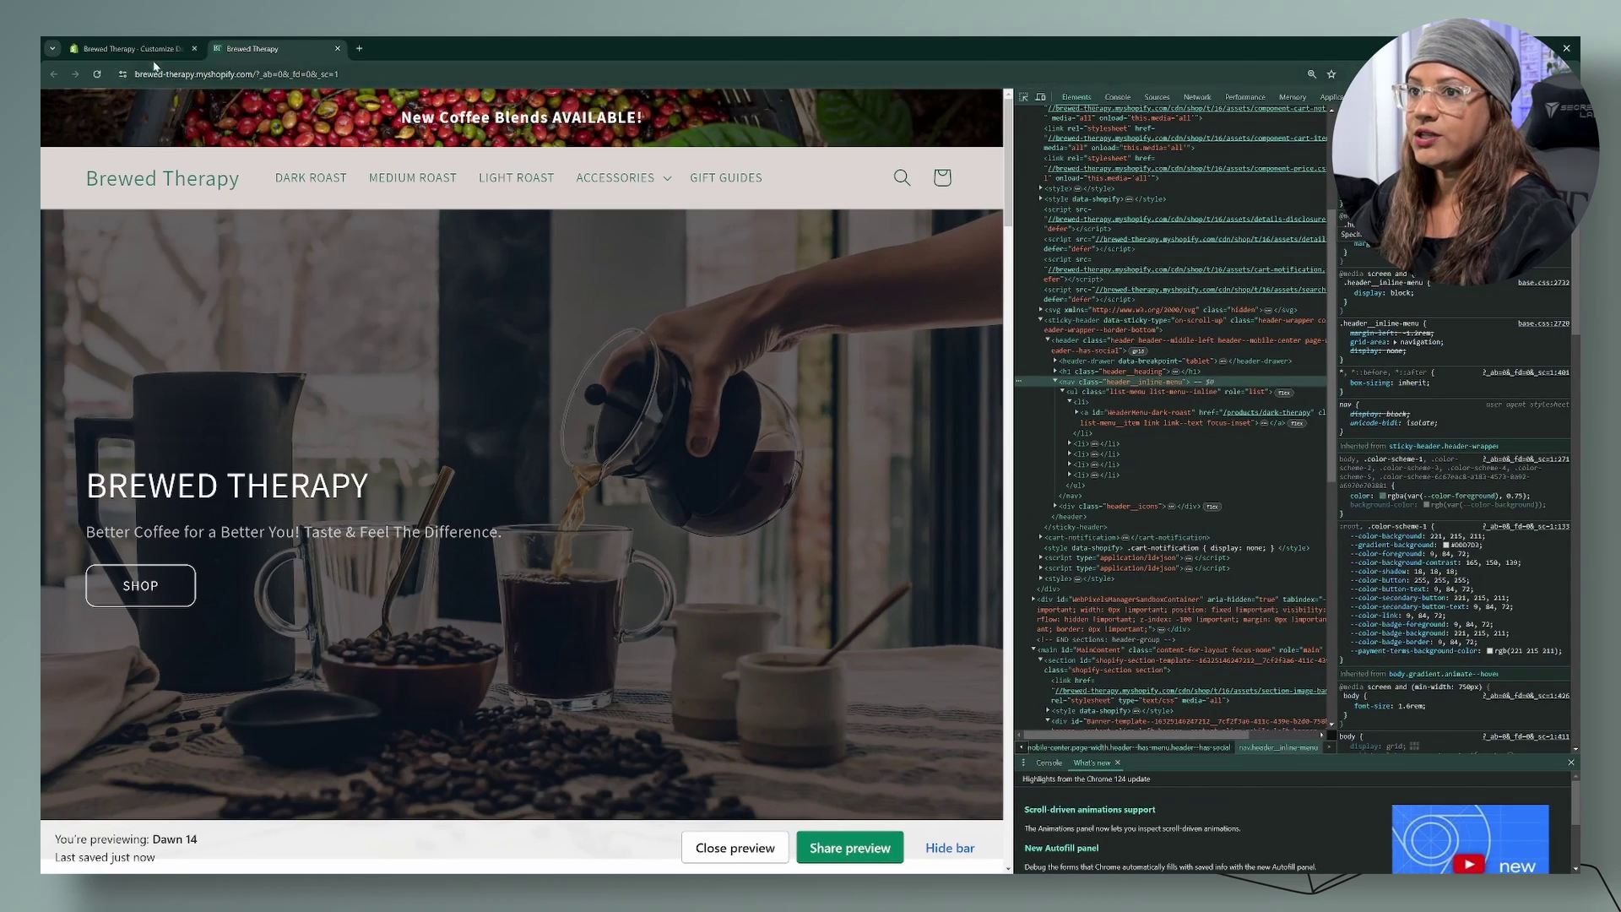
click(117, 43)
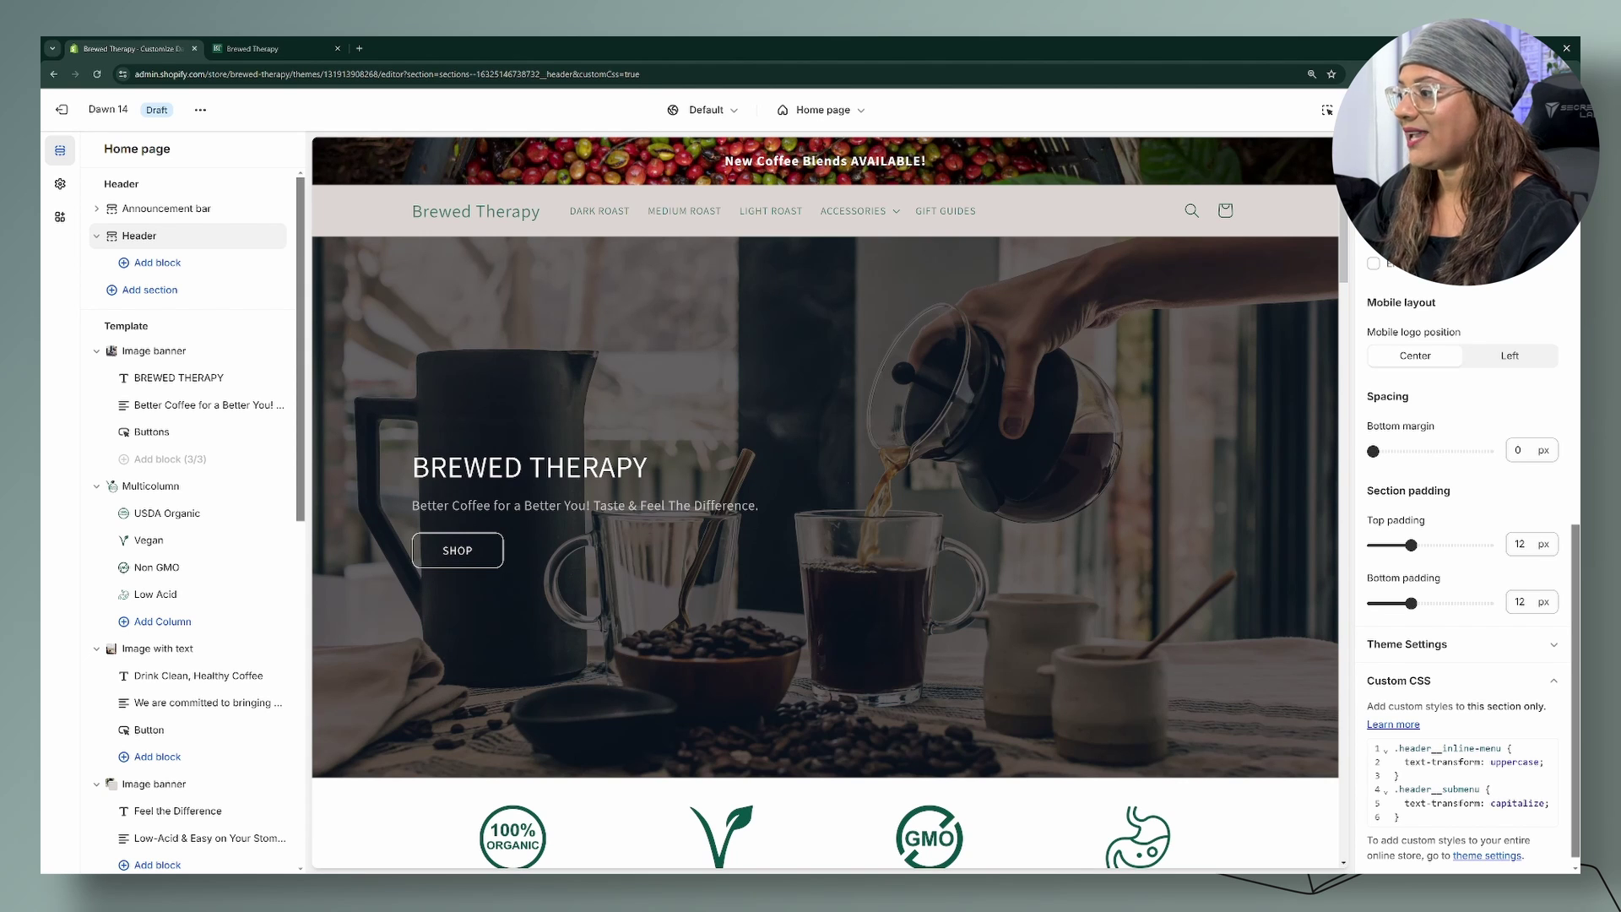
- Copy the header__inline-menu class name from the nav element inspected in the preview tab and return to the theme editor
key(ctrl+2)
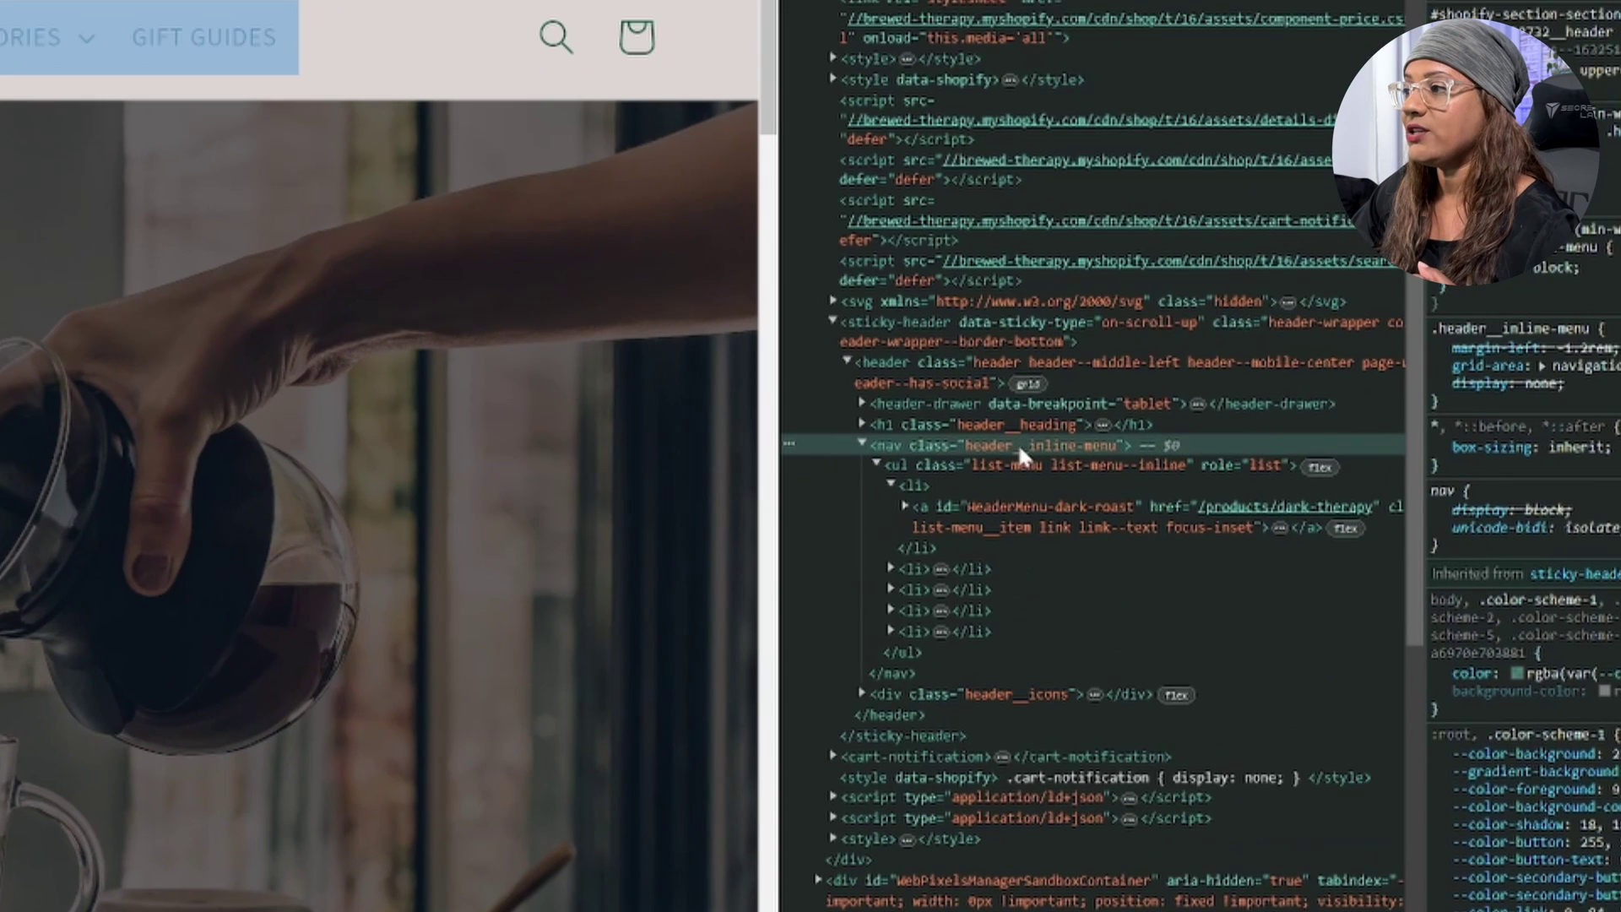
double_click(1020, 448)
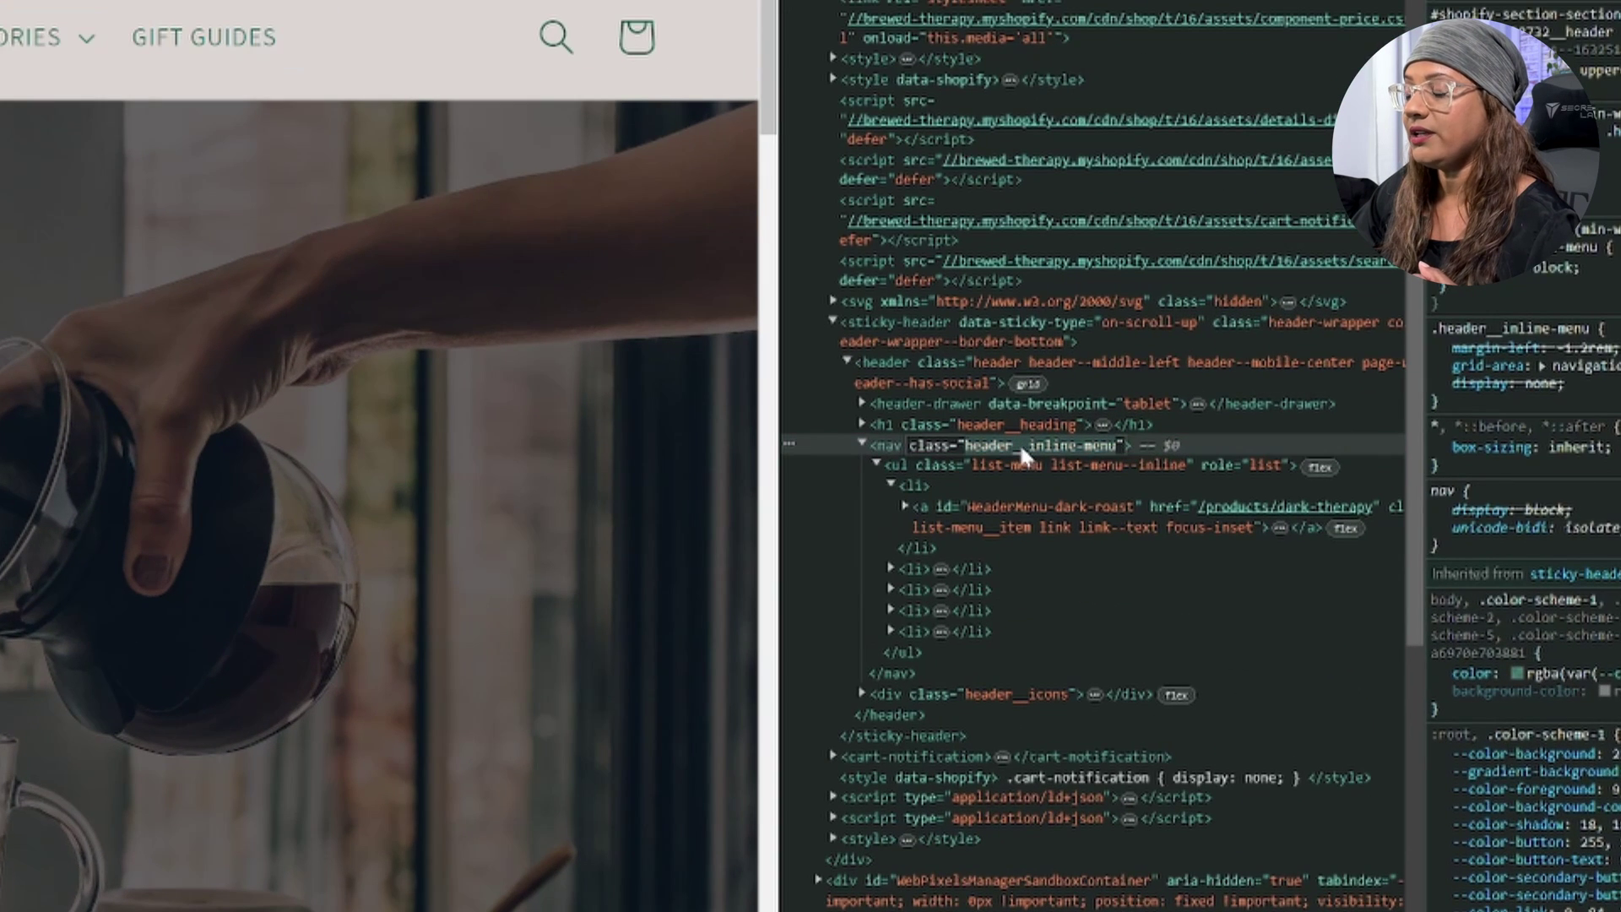
right_click(1020, 442)
click(1089, 563)
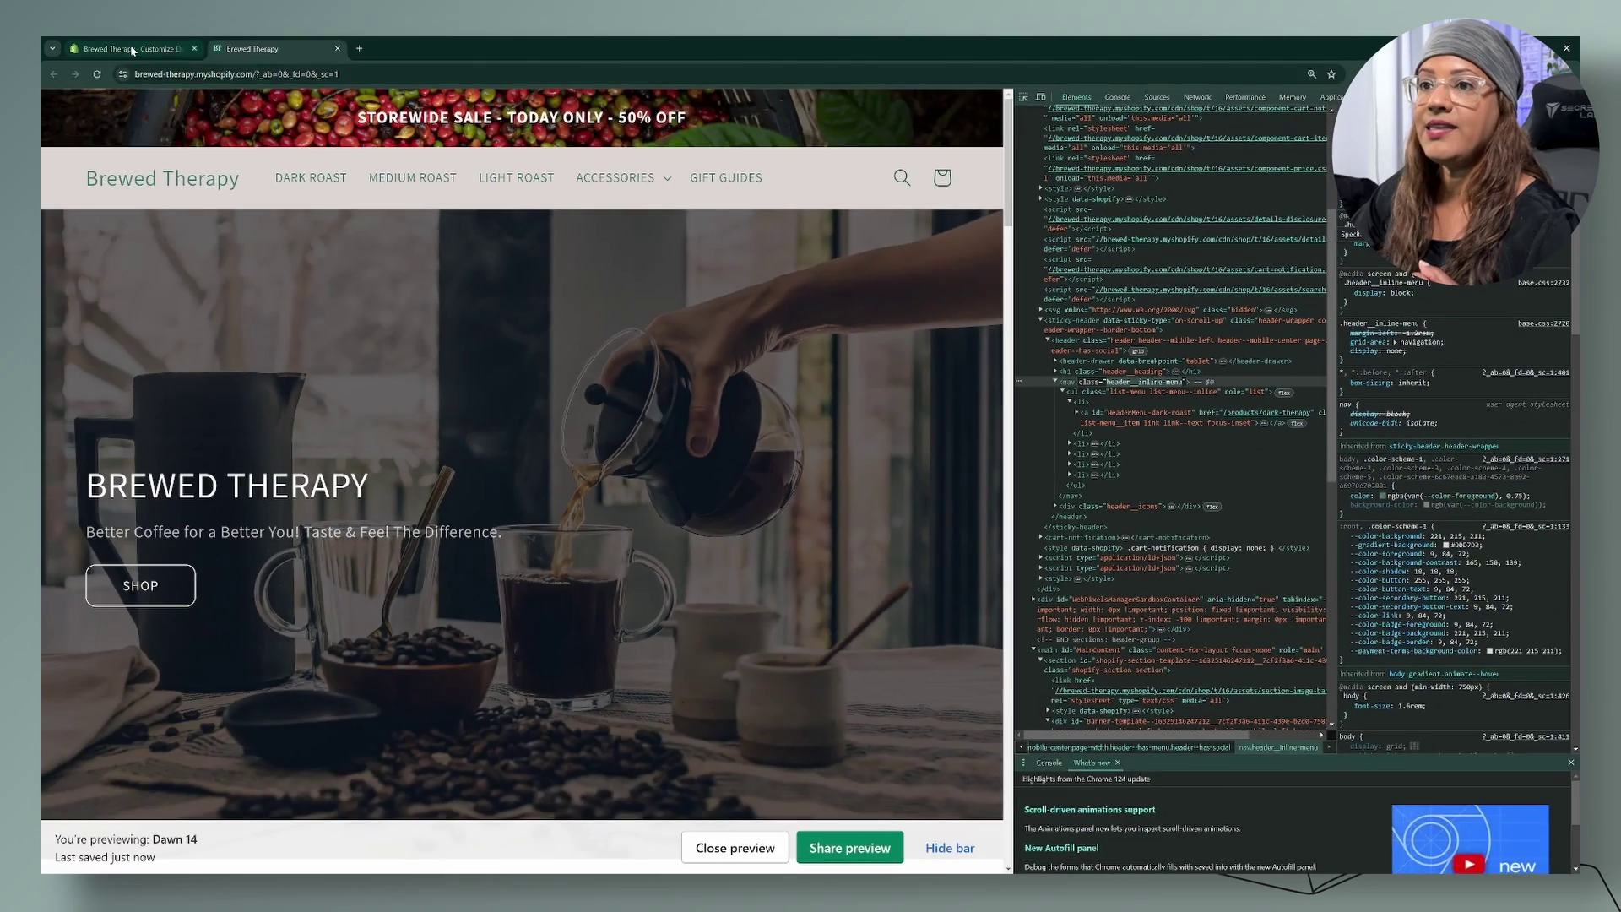
click(133, 50)
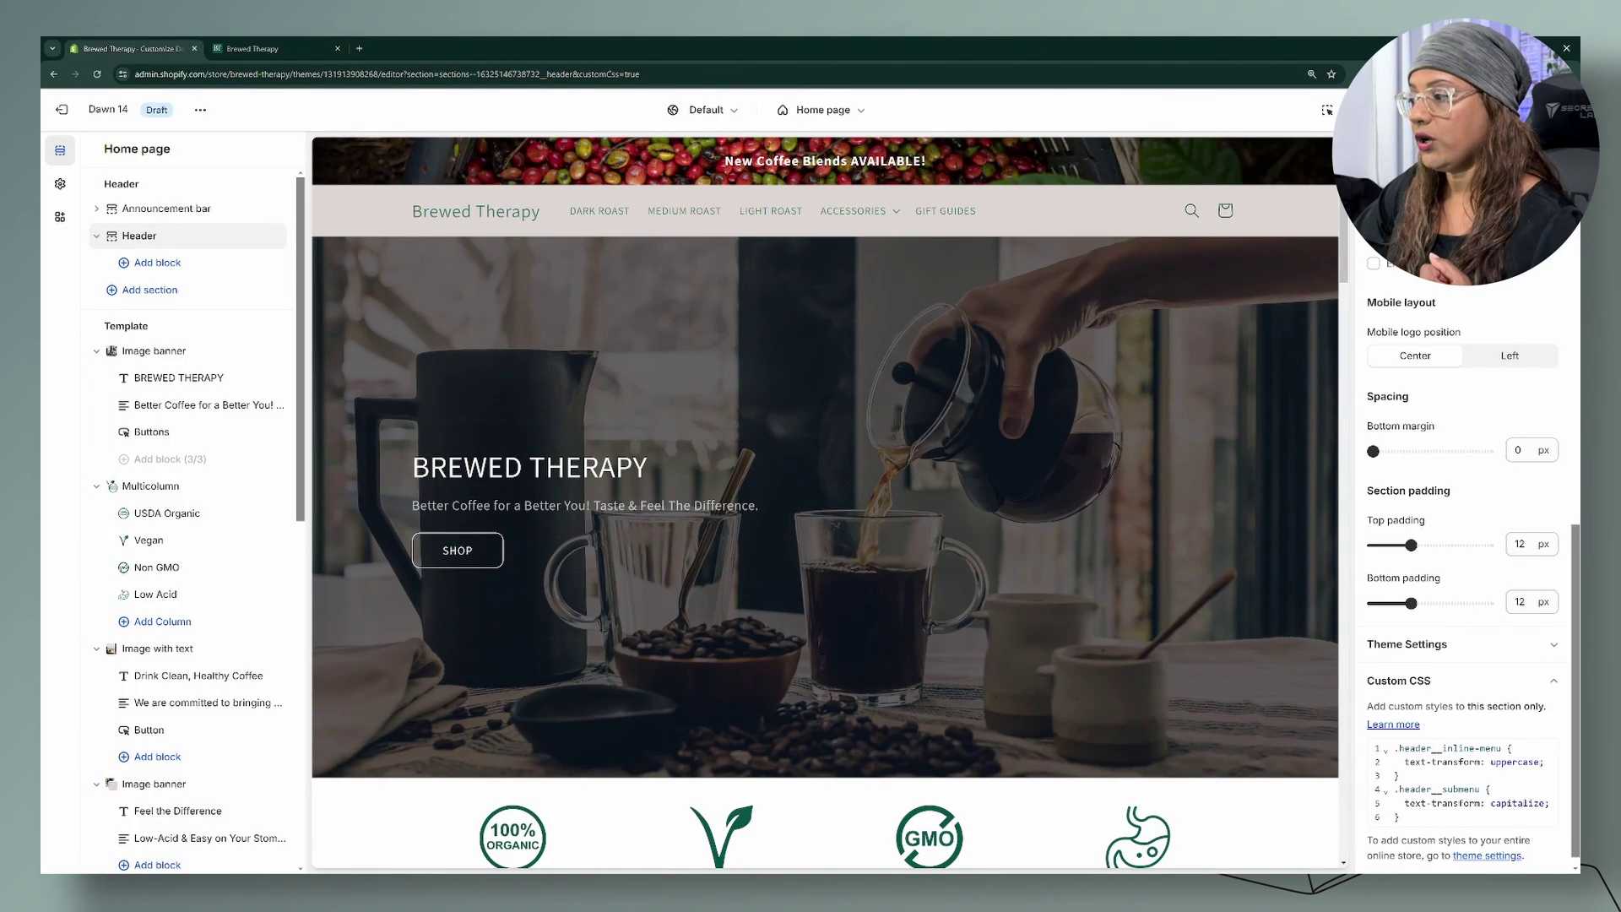
- Try pasting the copied class as a .header__inline-menu selector below the header's existing Custom CSS rules, and remove it again
scroll(1434, 740, down, 1)
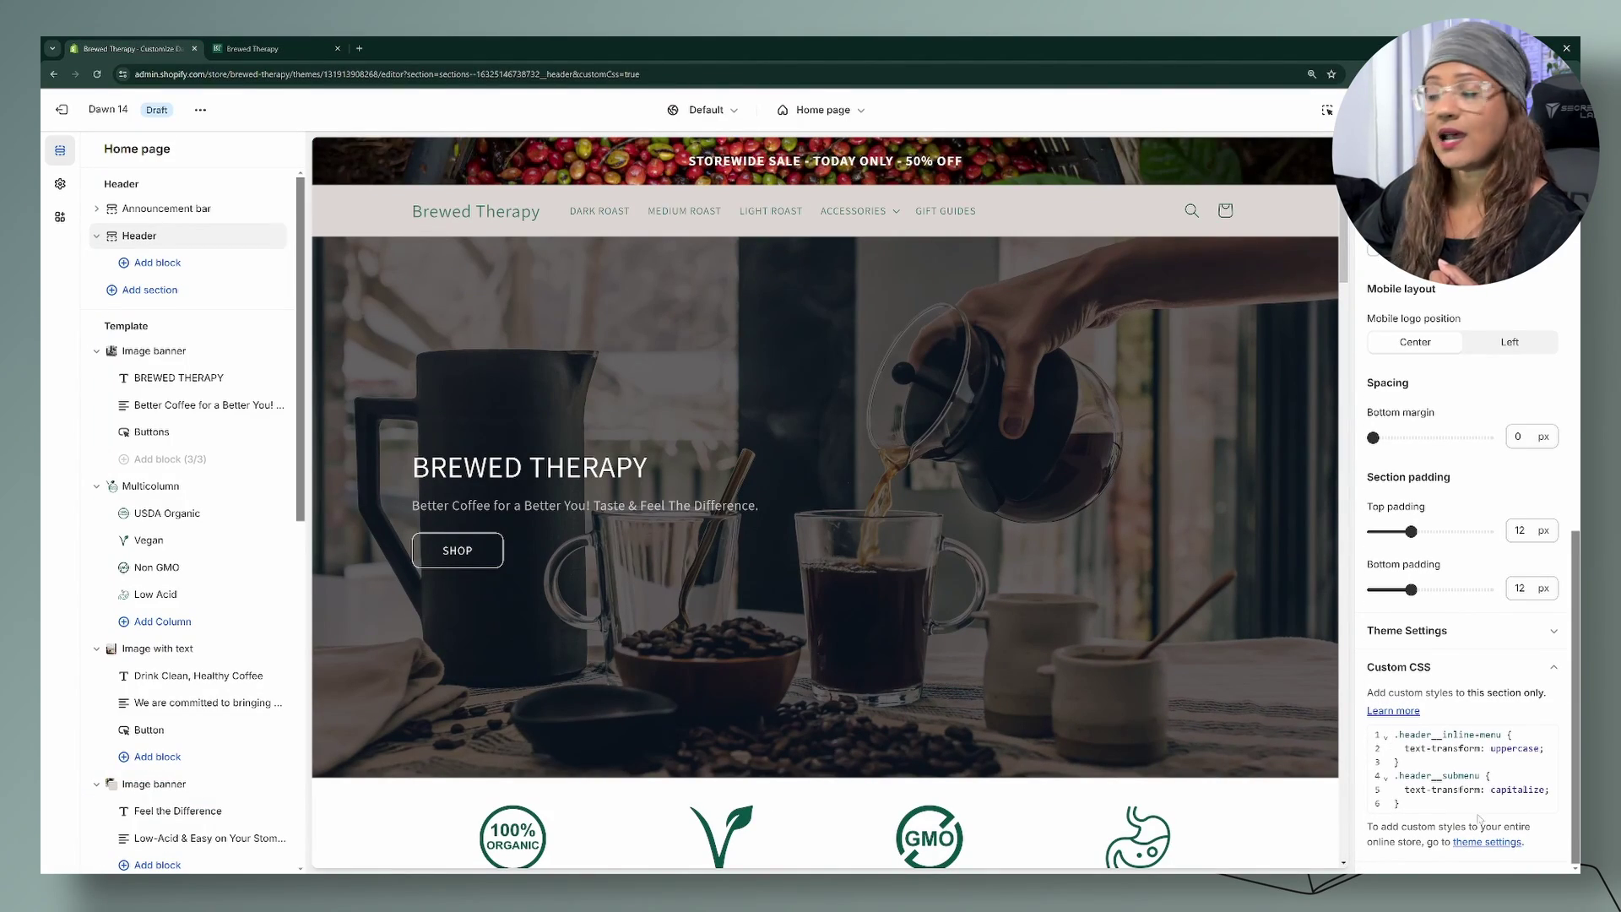
click(1435, 804)
key(Return)
key(Return)
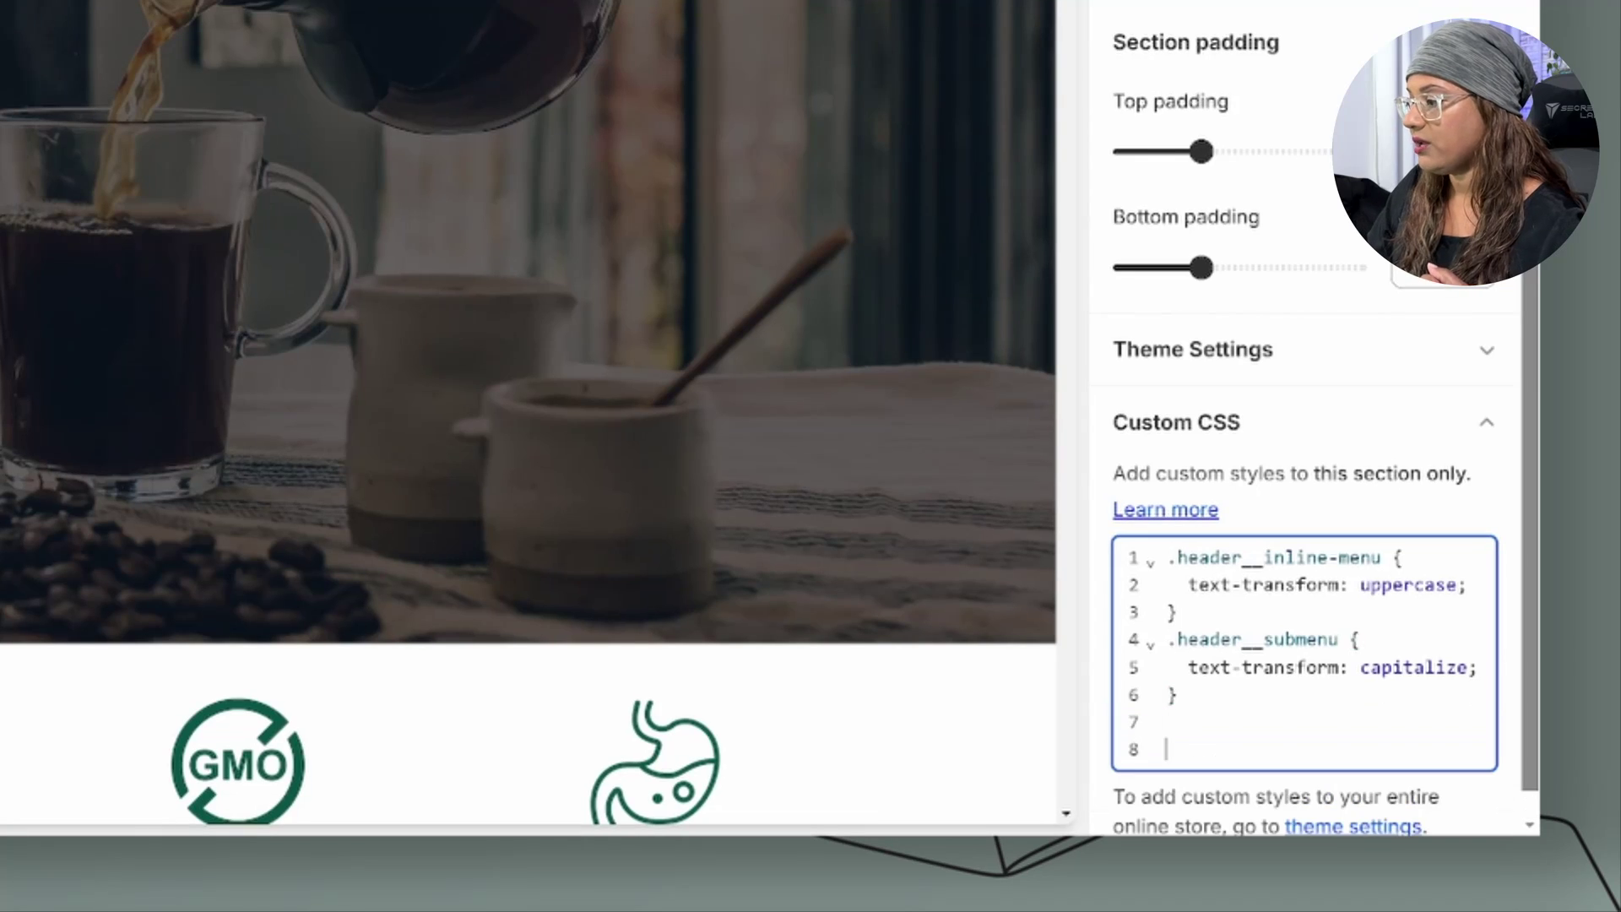
text(.)
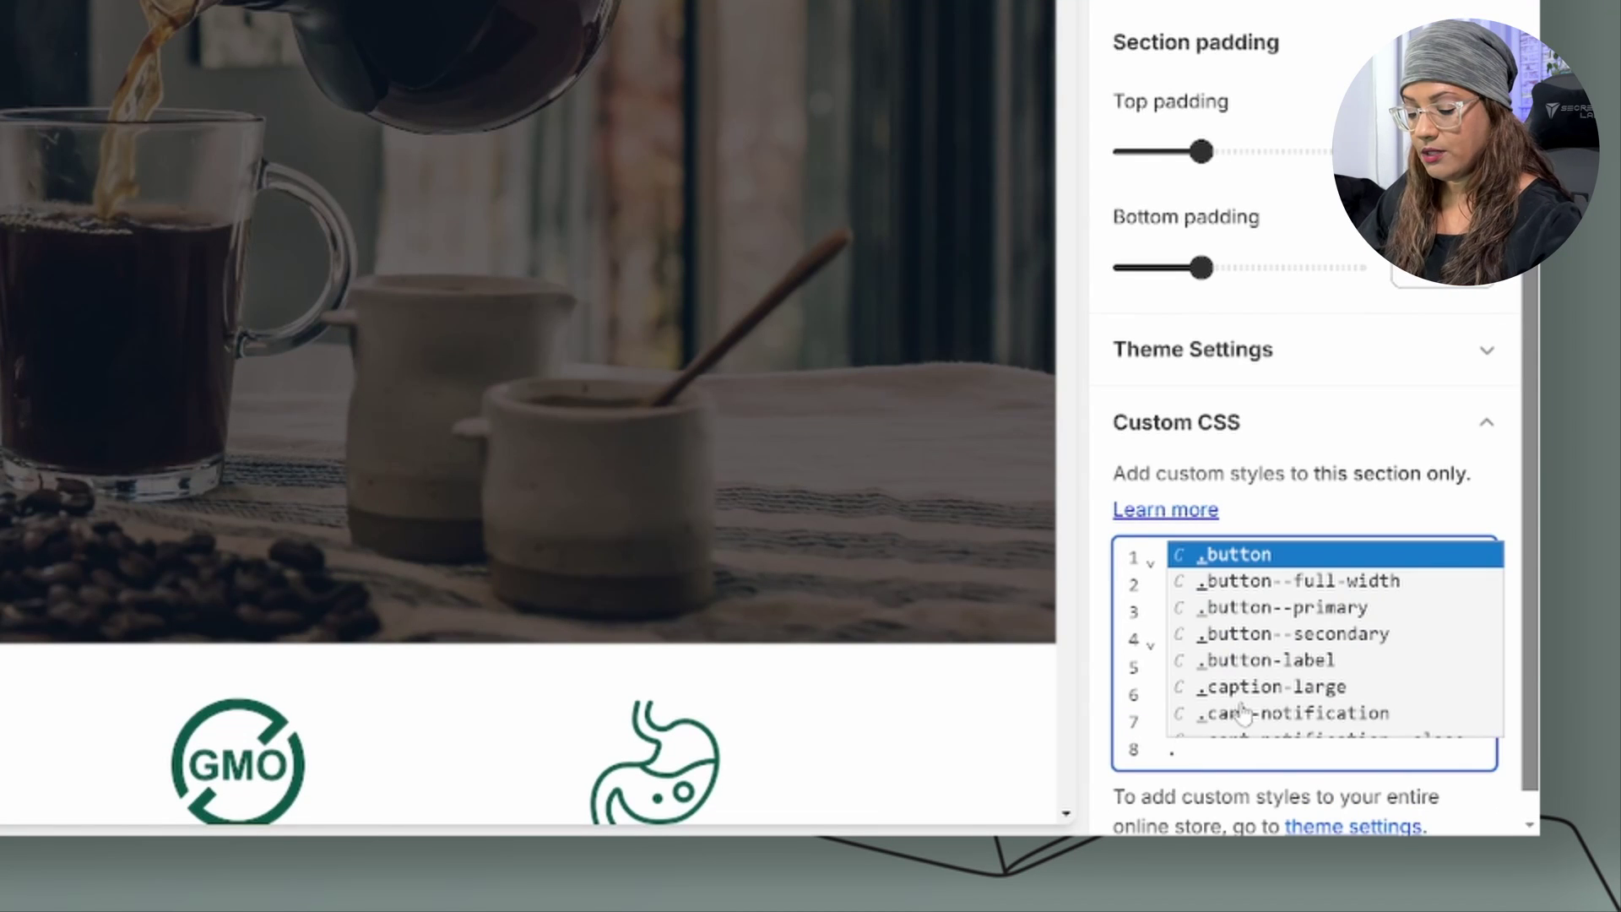
key(ctrl+v)
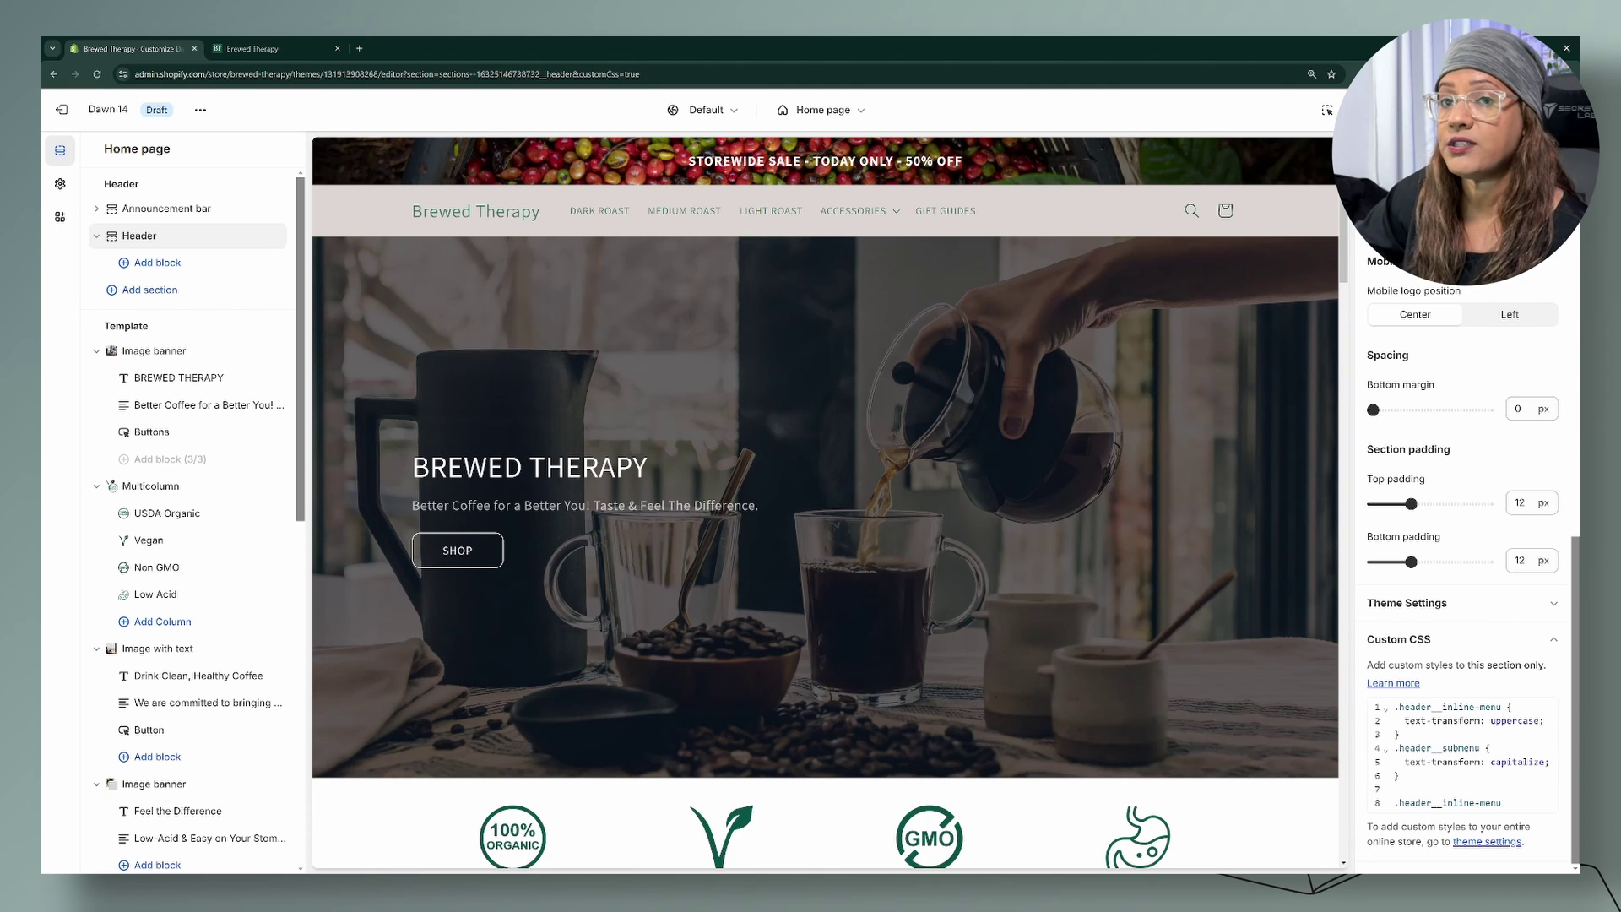
drag(1399, 775, 1502, 802)
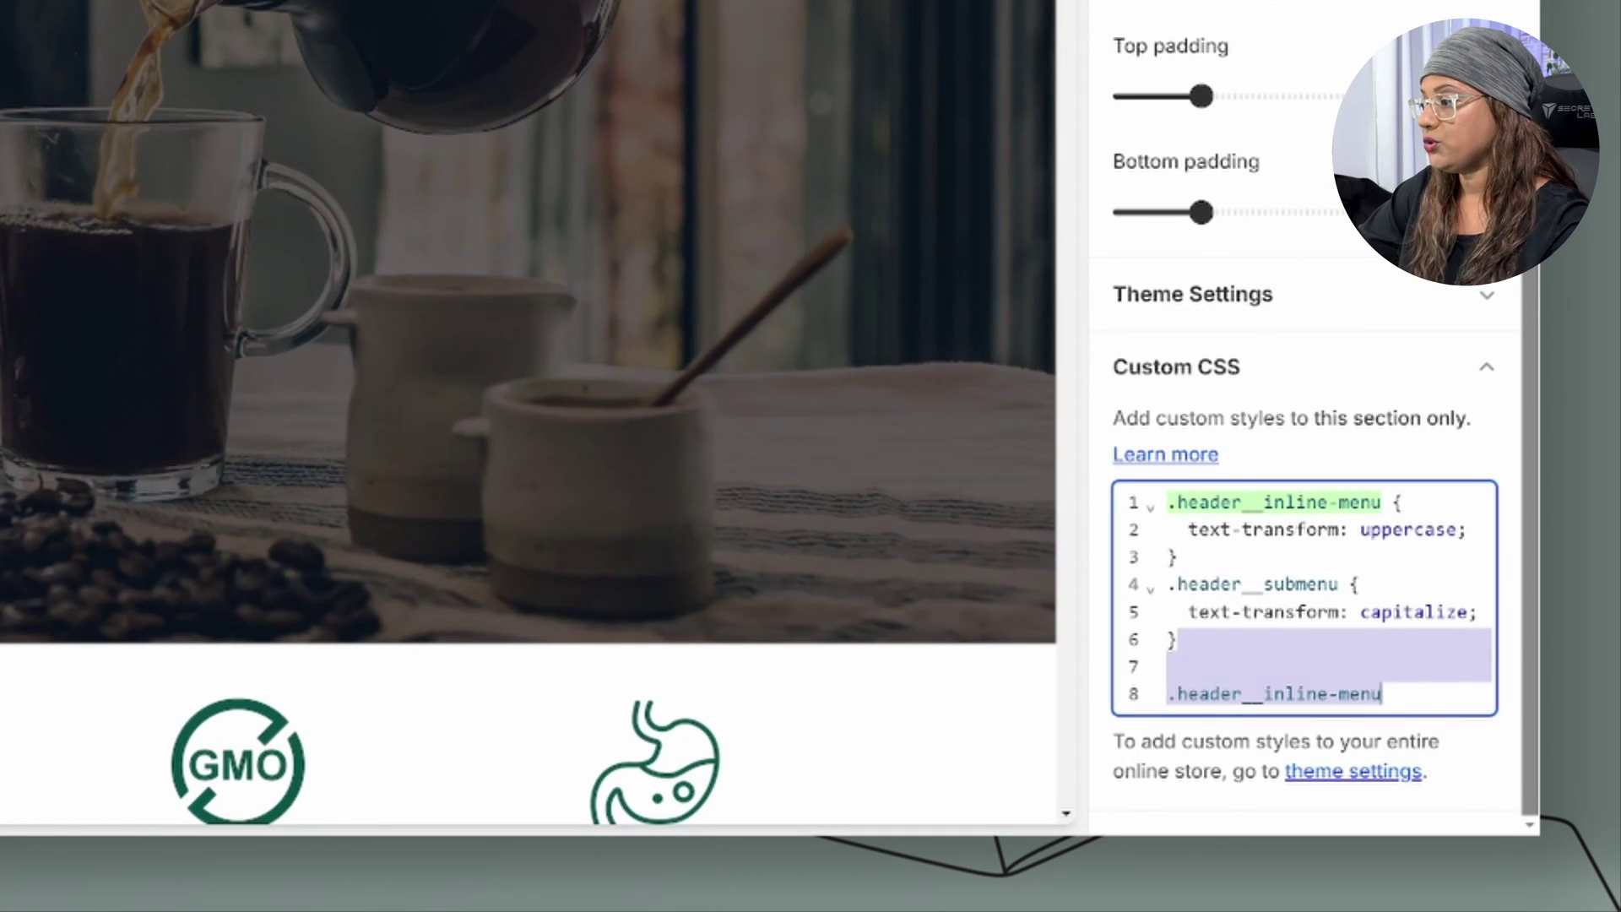
key(BackSpace)
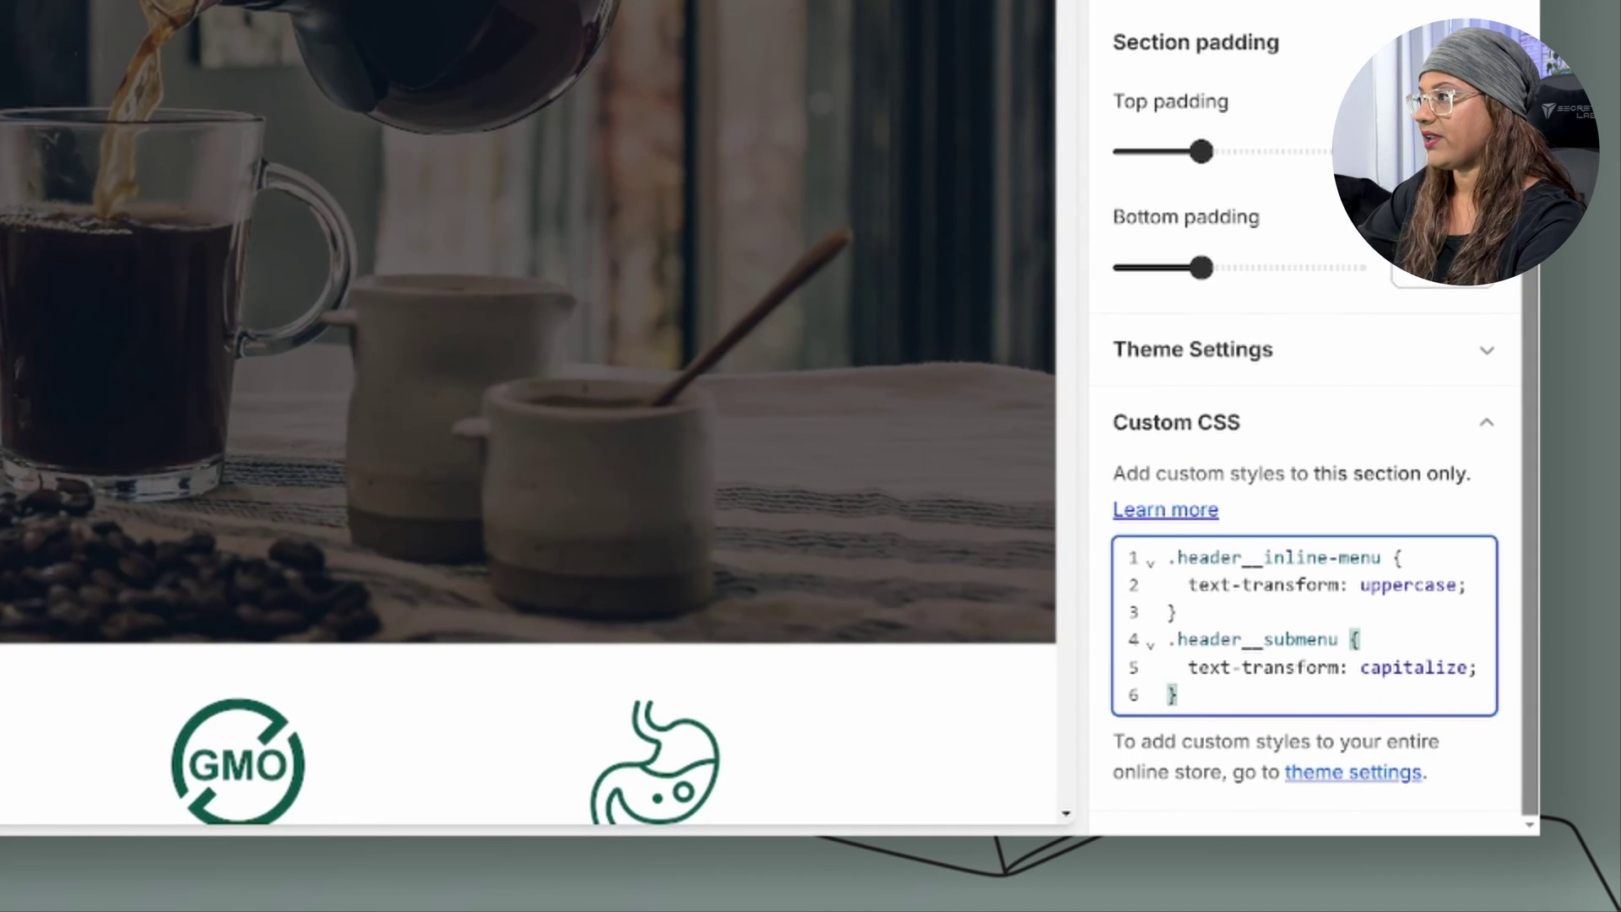
- Cut both menu rules out of the header's Custom CSS and save the theme
key(shift+Up)
key(shift+Up)
key(shift+Up)
key(shift+Up)
key(shift+Up)
key(shift+Up)
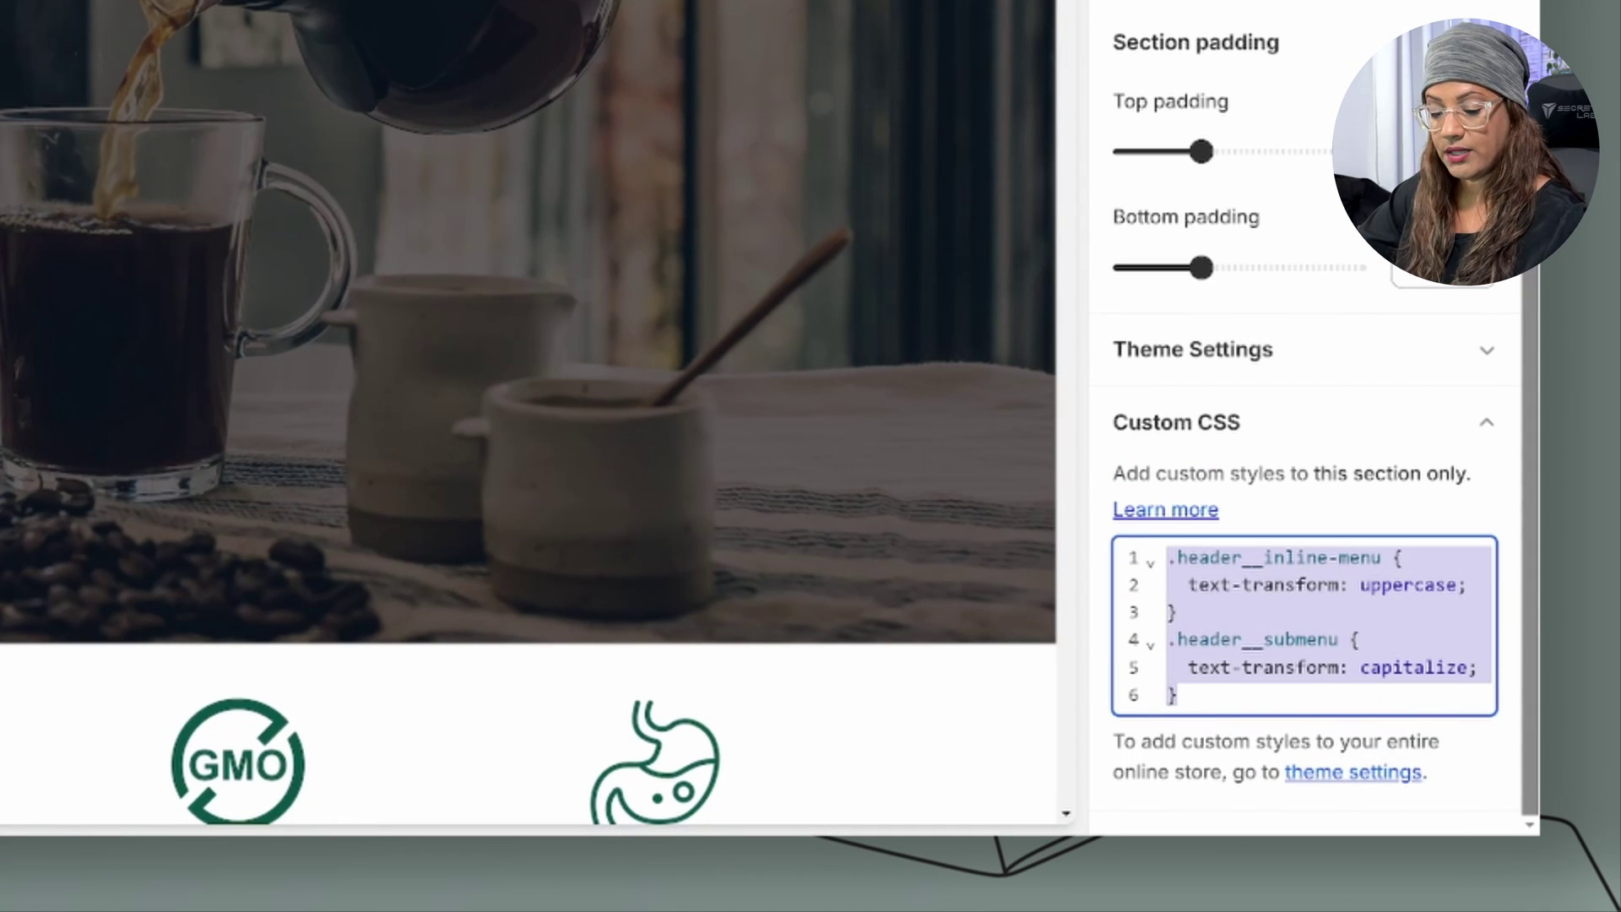
text(h2 {   font-size: 32px; })
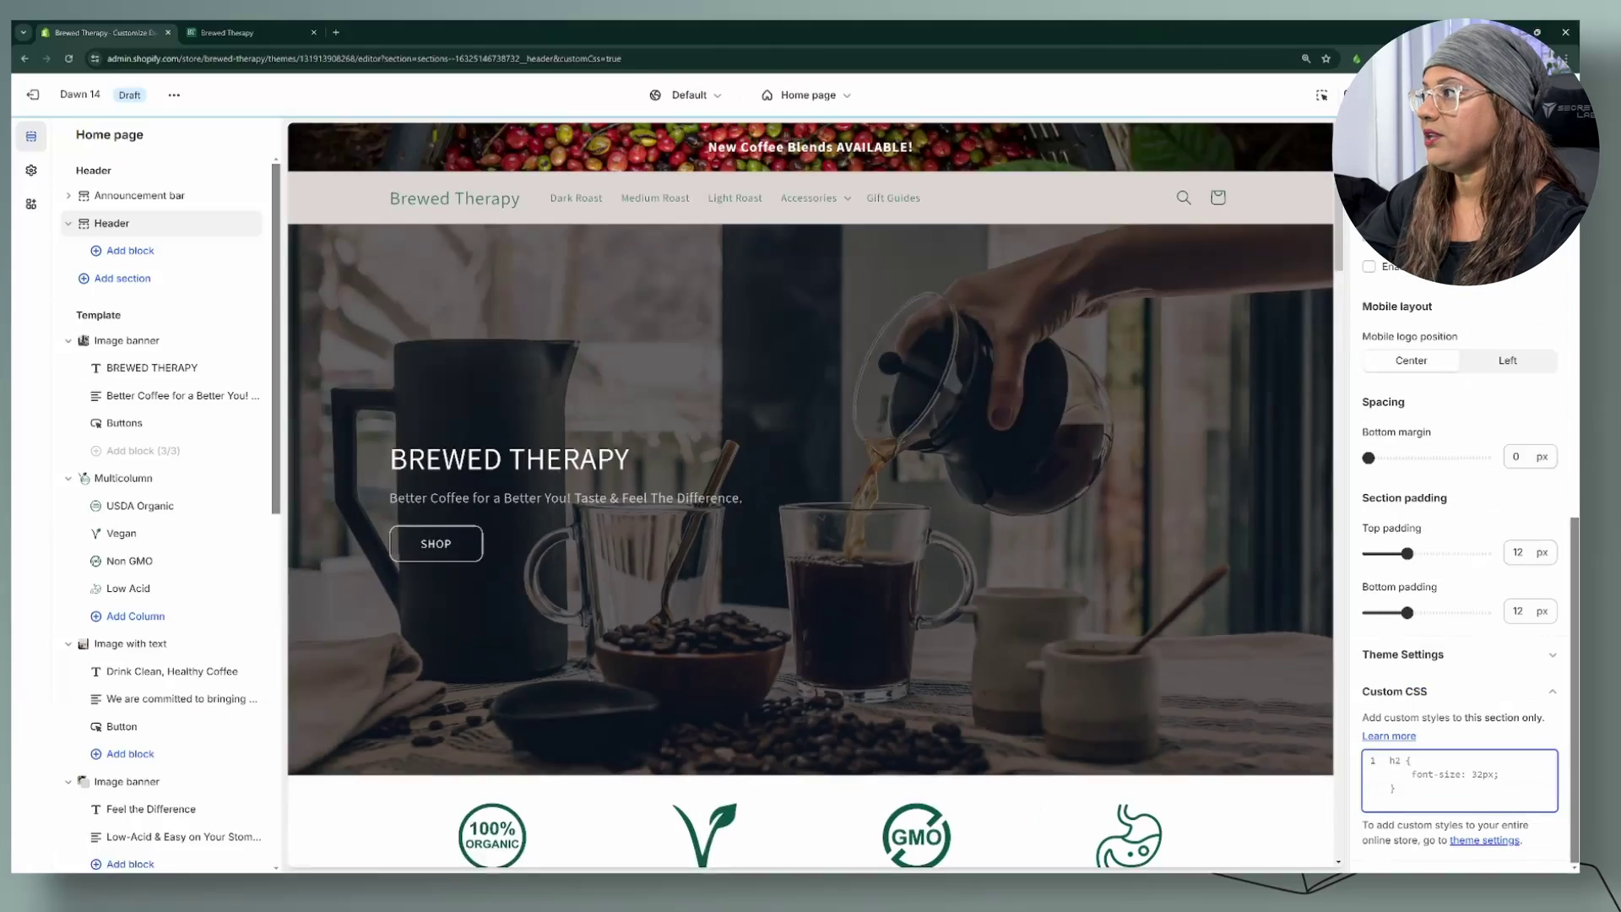
click(1538, 95)
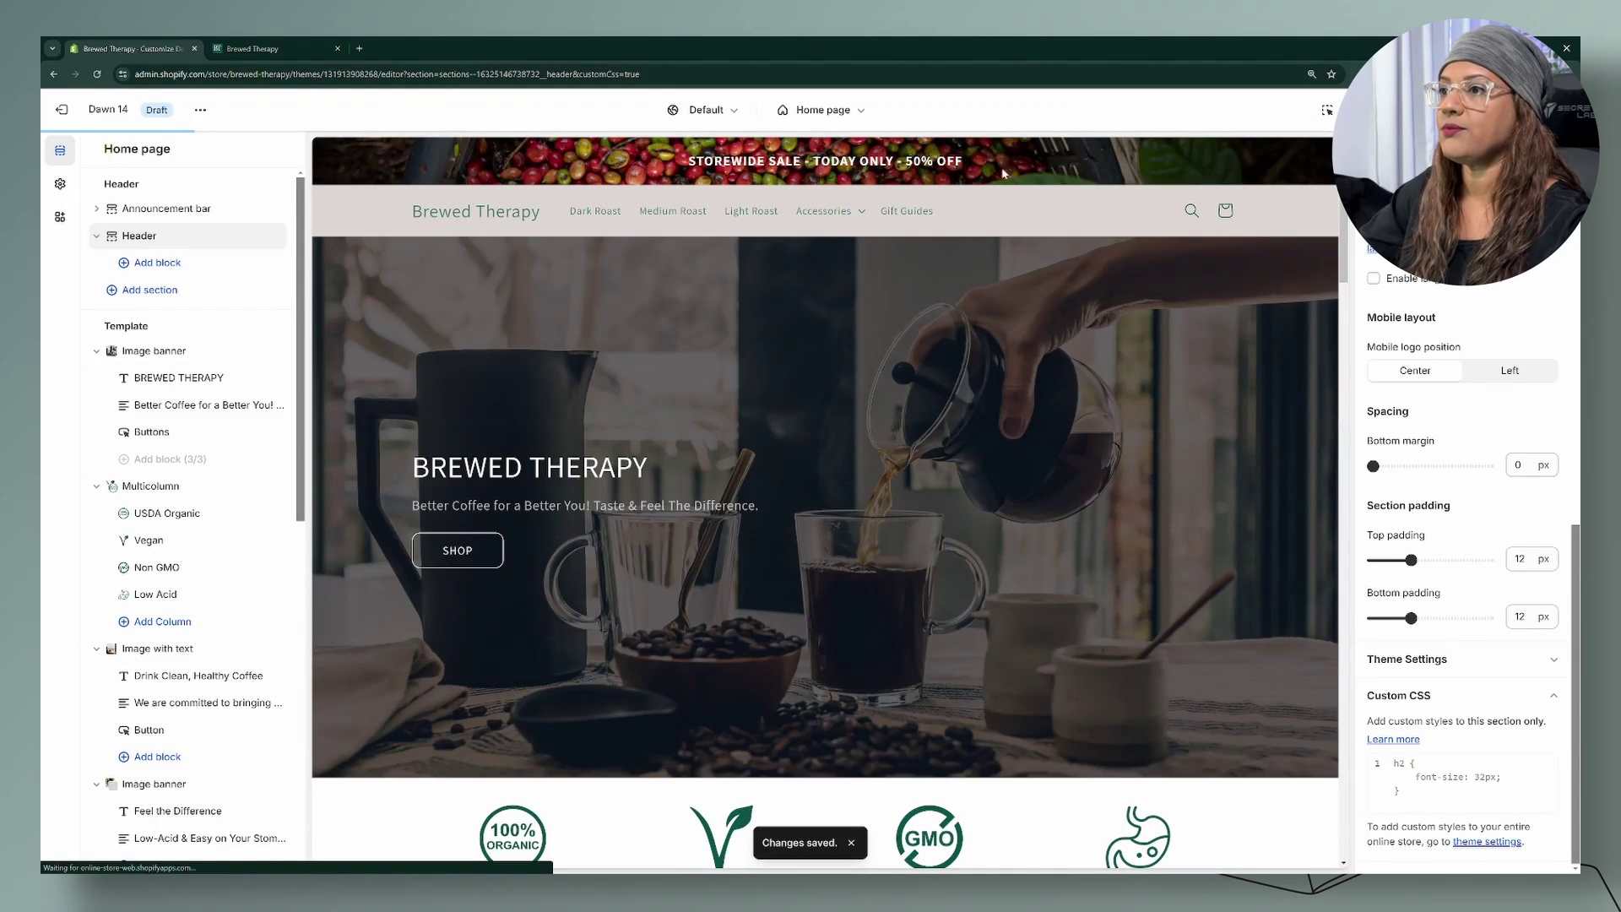
- Open the Dawn 14 theme's code and bring up base.css from the Assets folder for editing
click(200, 110)
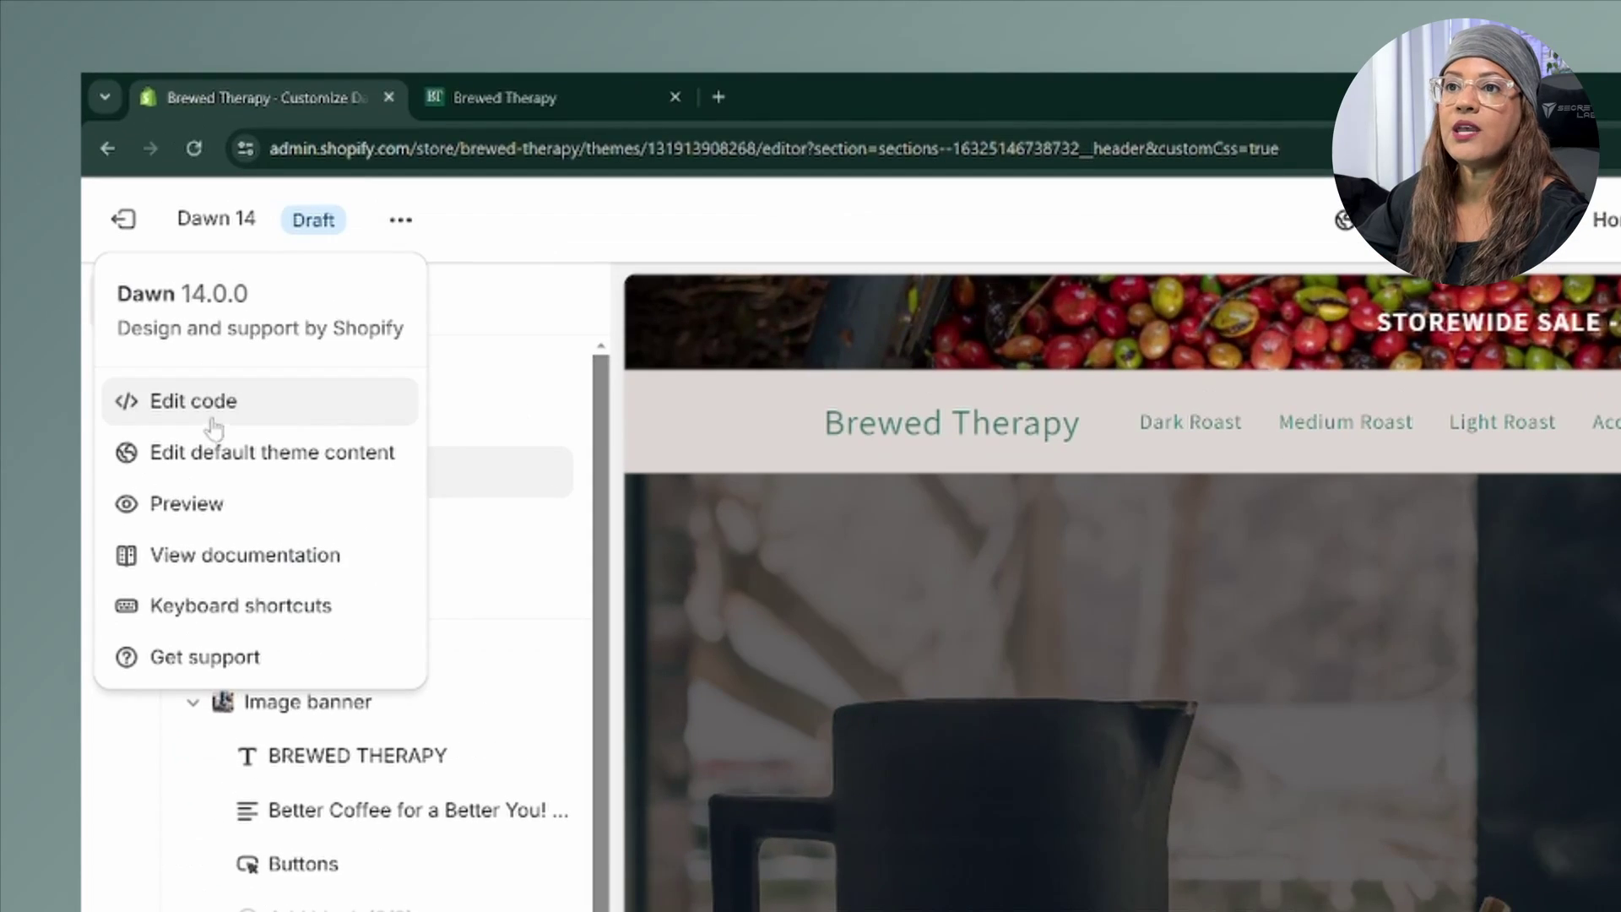
click(225, 403)
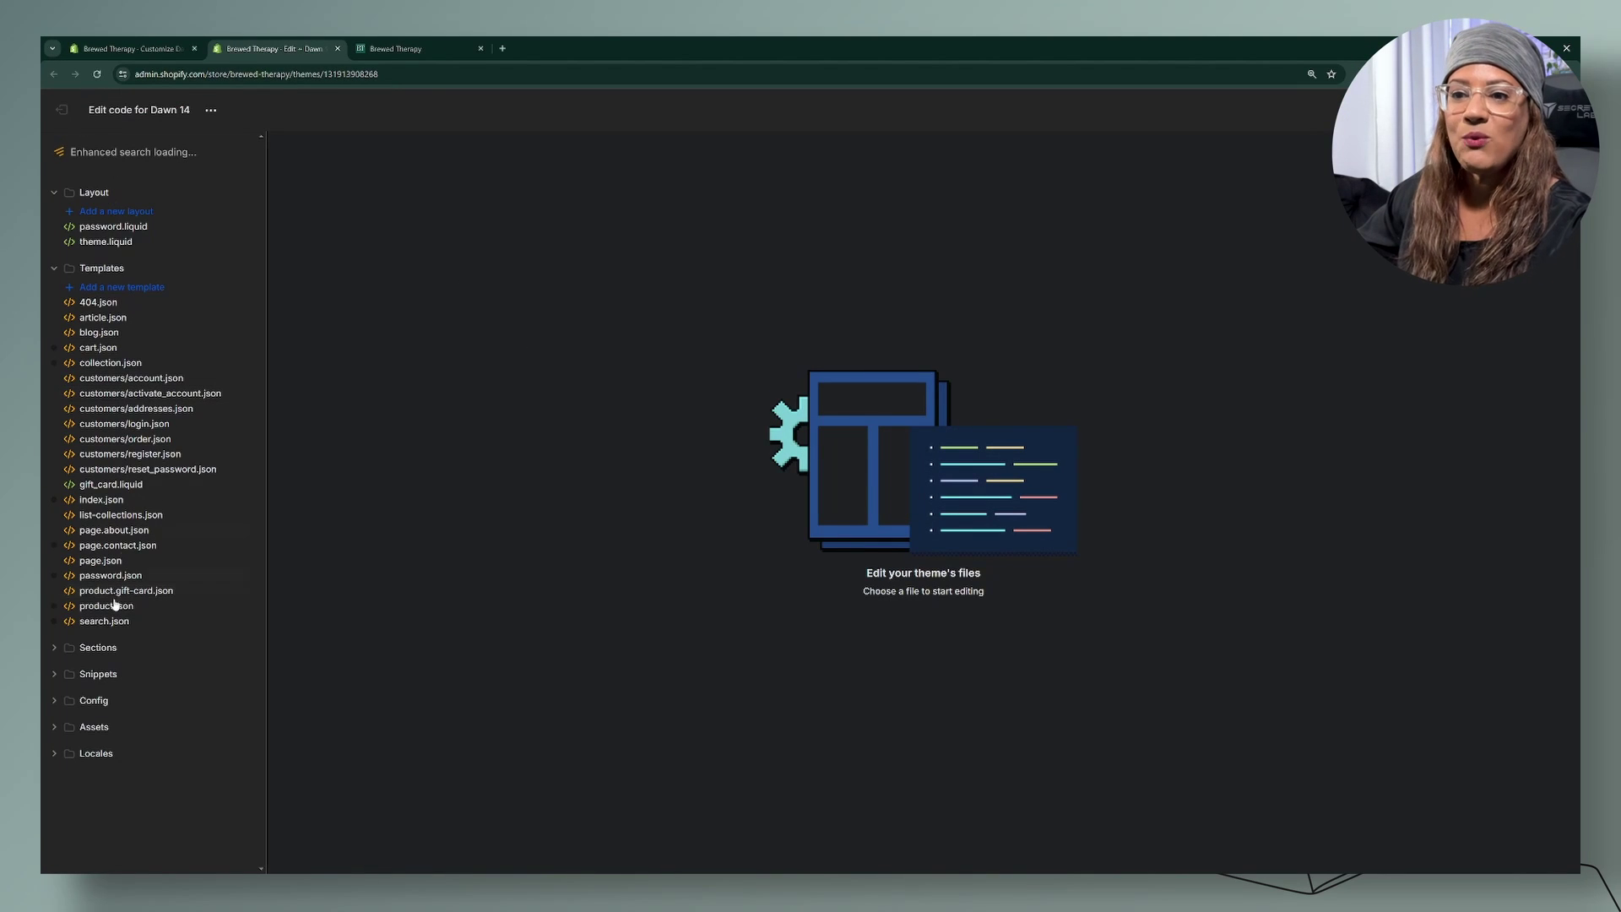
click(53, 726)
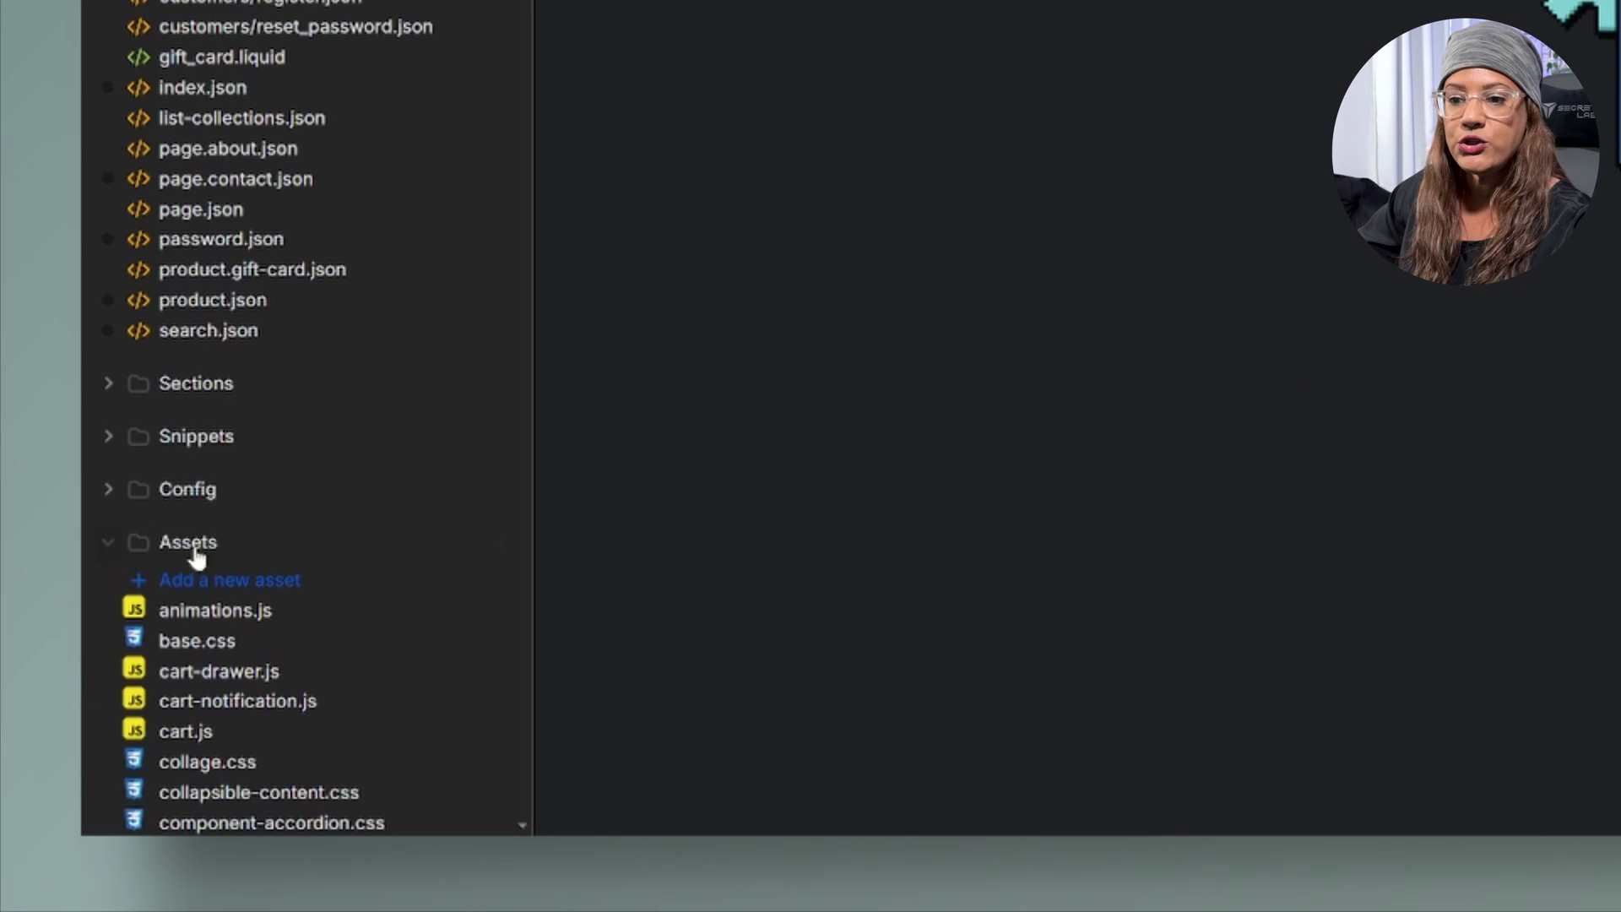
scroll(352, 577, down, 3)
click(239, 403)
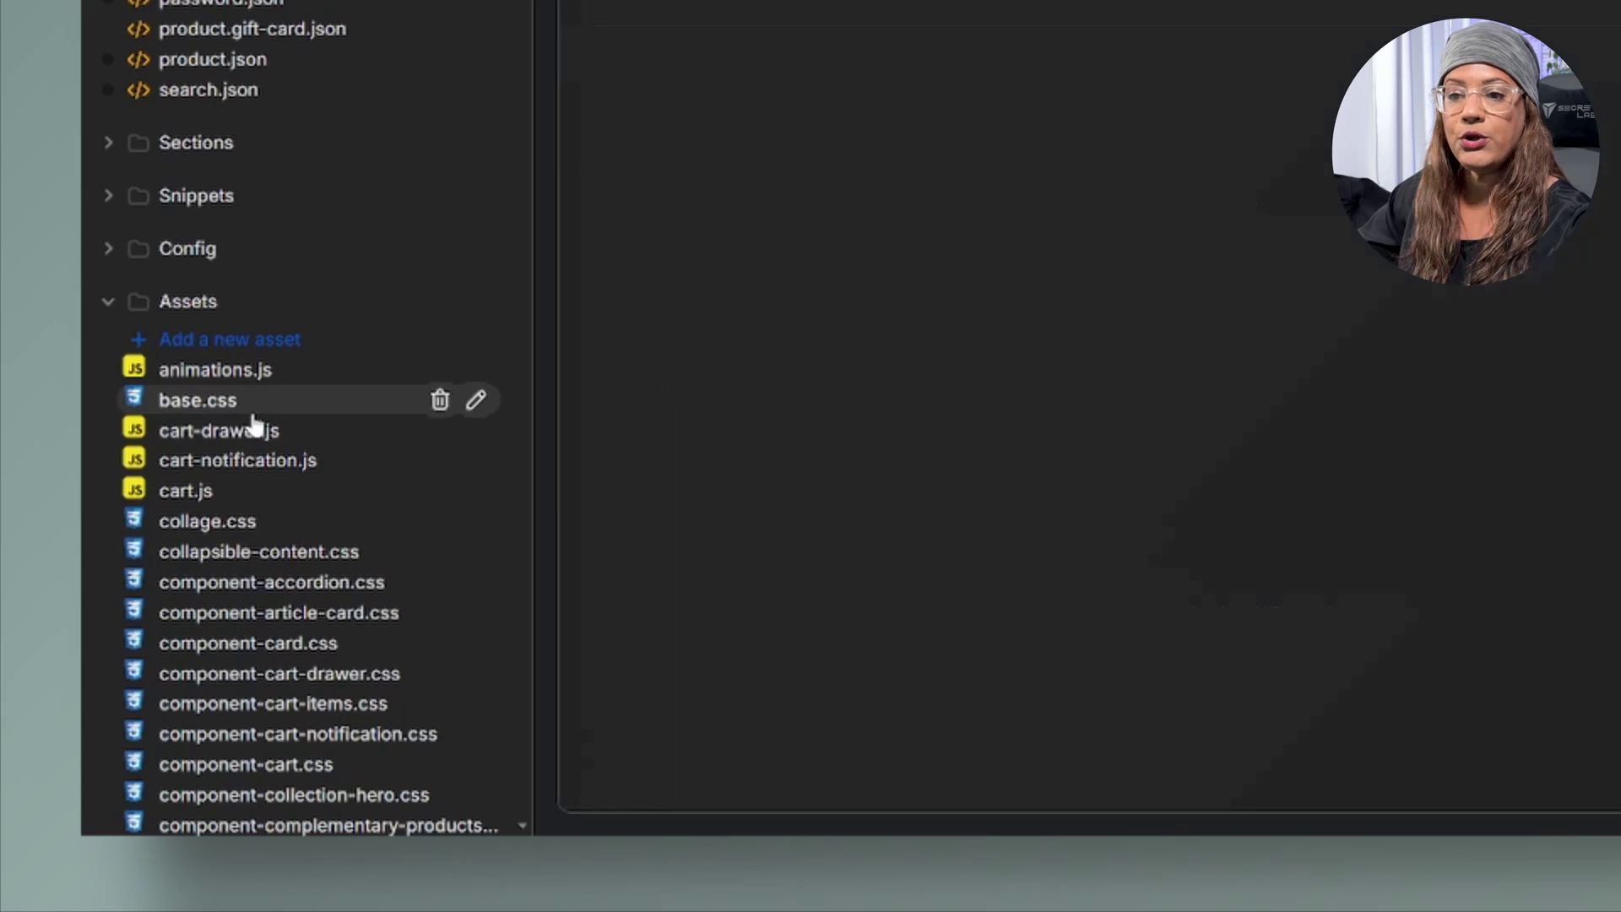
- Paste the .header__inline-menu uppercase and .header__submenu capitalize rules at the end of base.css, separated by a few blank lines
drag(1562, 226, 1560, 873)
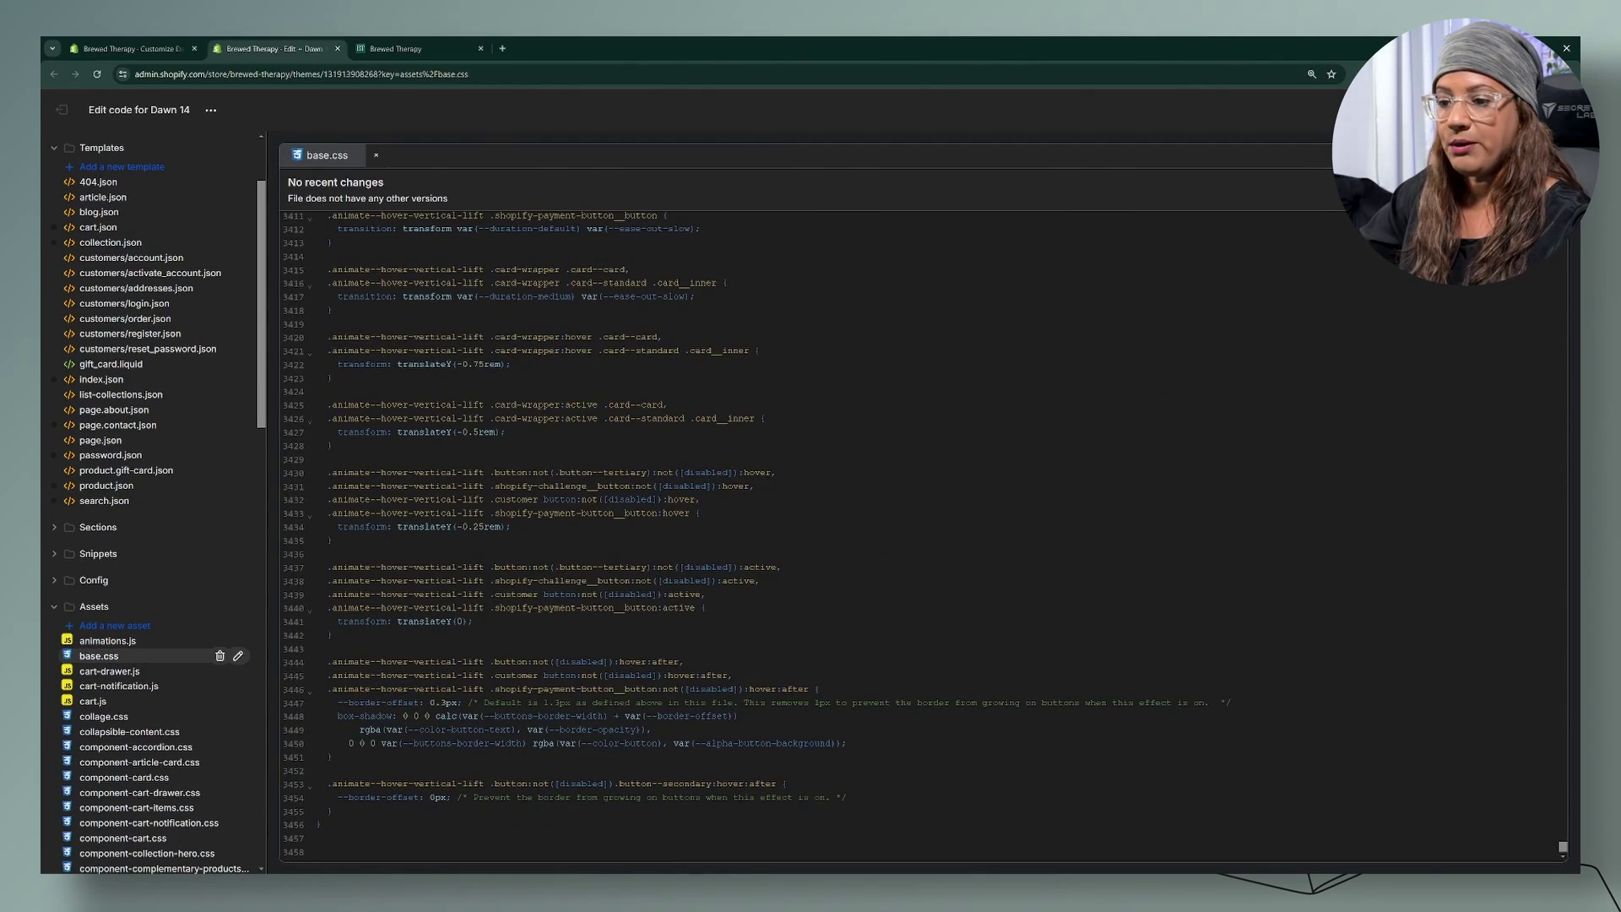
click(319, 838)
key(Return)
key(Return)
key(Return)
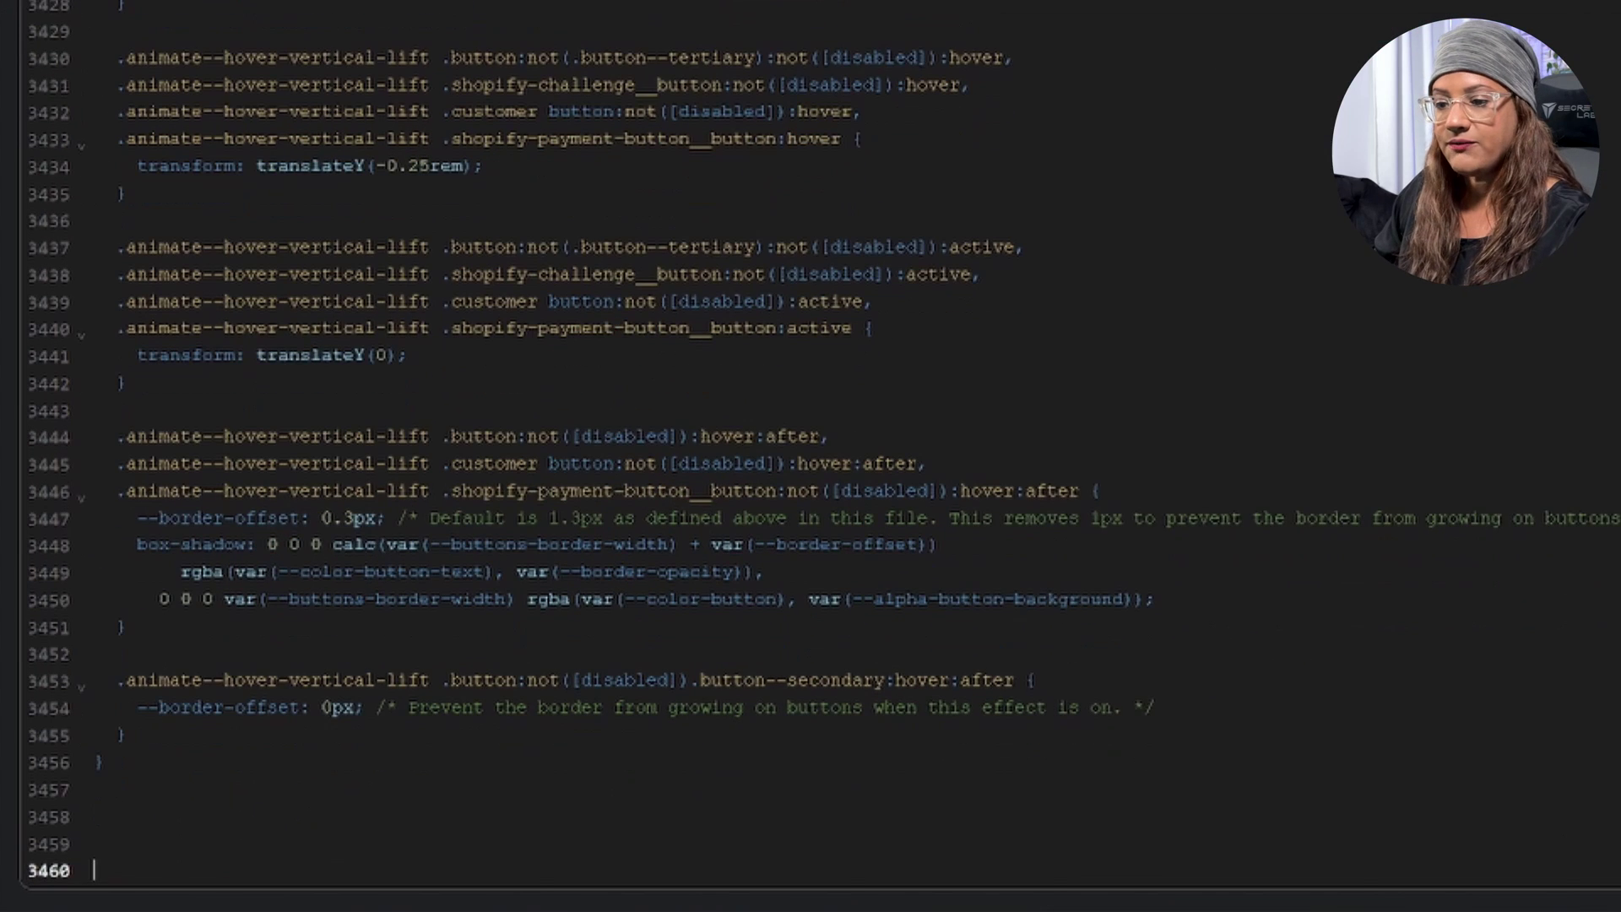
text(.header__inline-menu {   text-transform: uppercase; } .header__submenu {   text-transform: capitalize; })
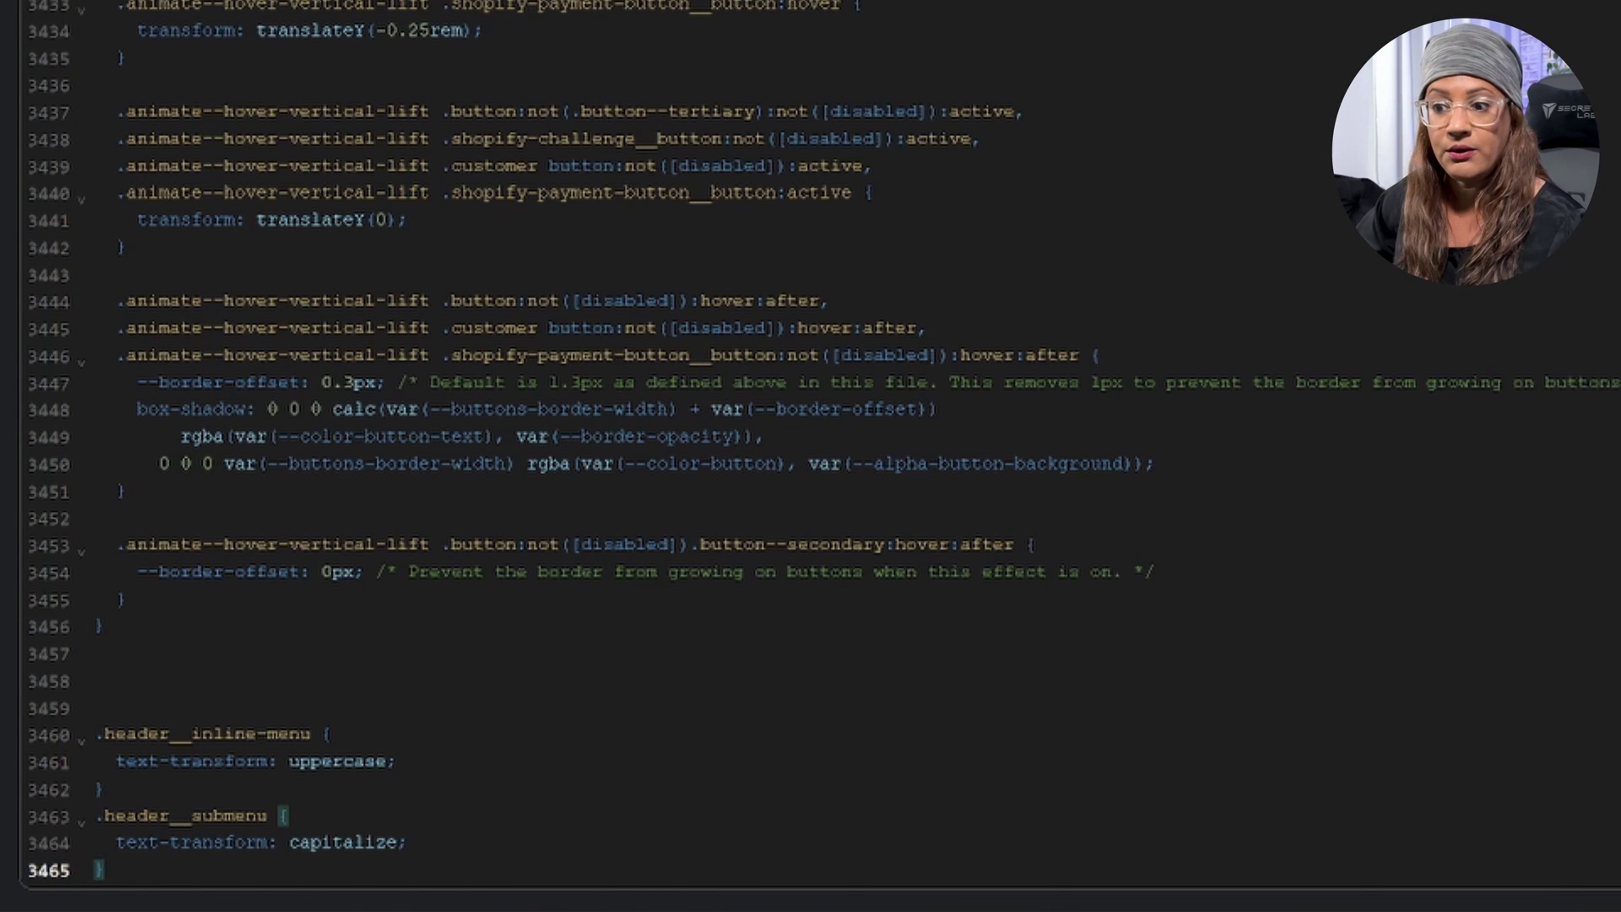
- Add the comment /*header nav code*/ above the pasted menu rules and save base.css
click(94, 707)
text(/**/)
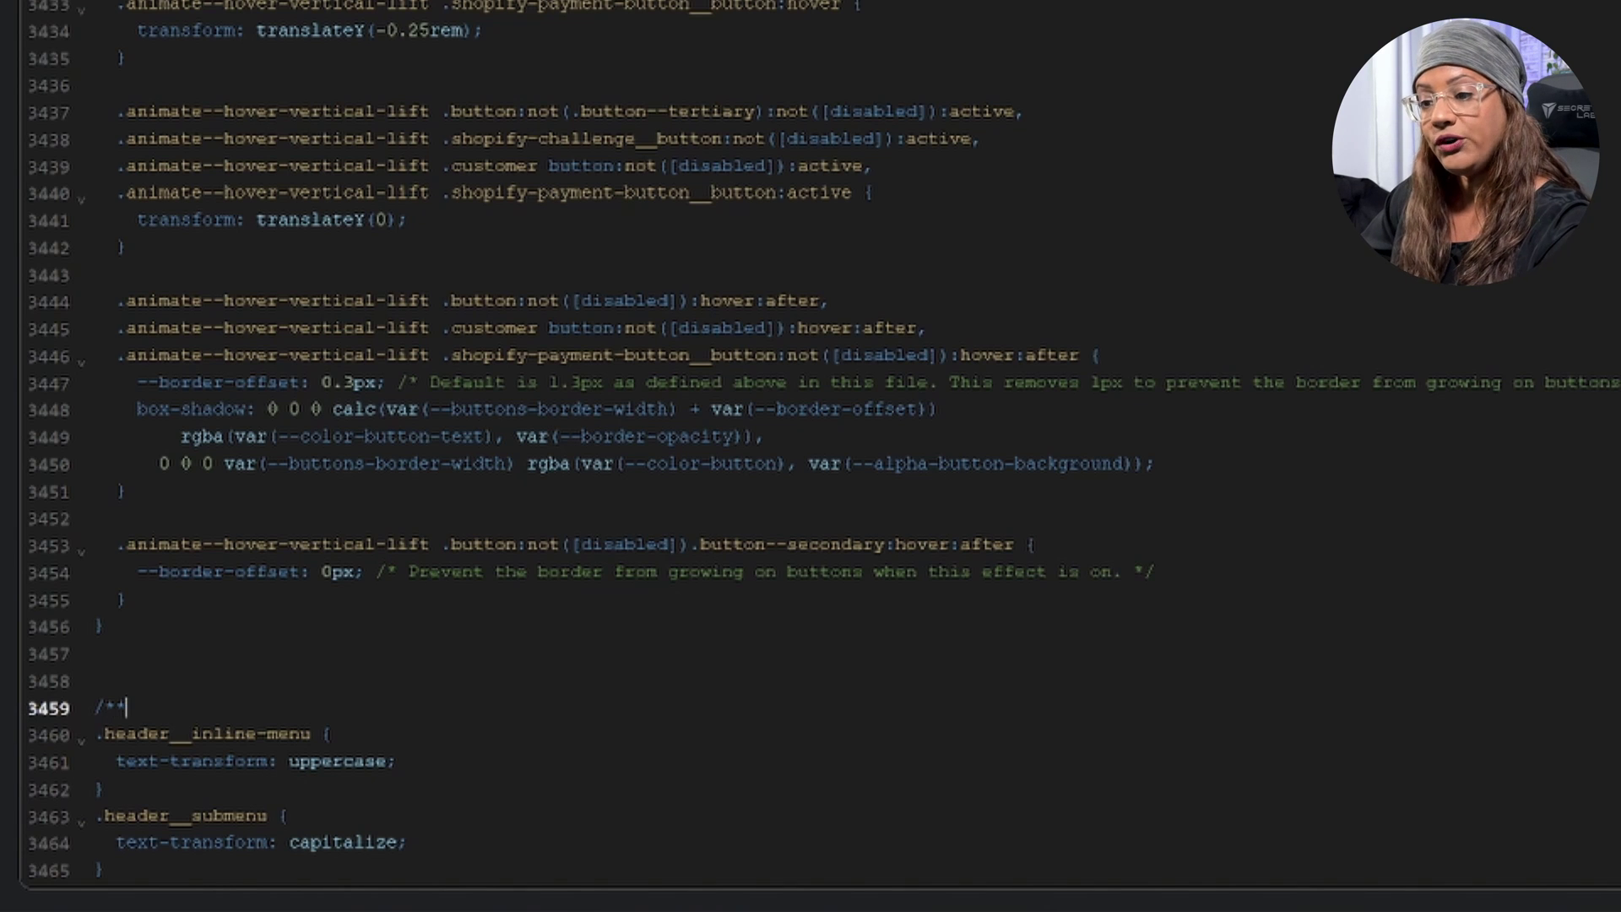
key(Left)
key(Left)
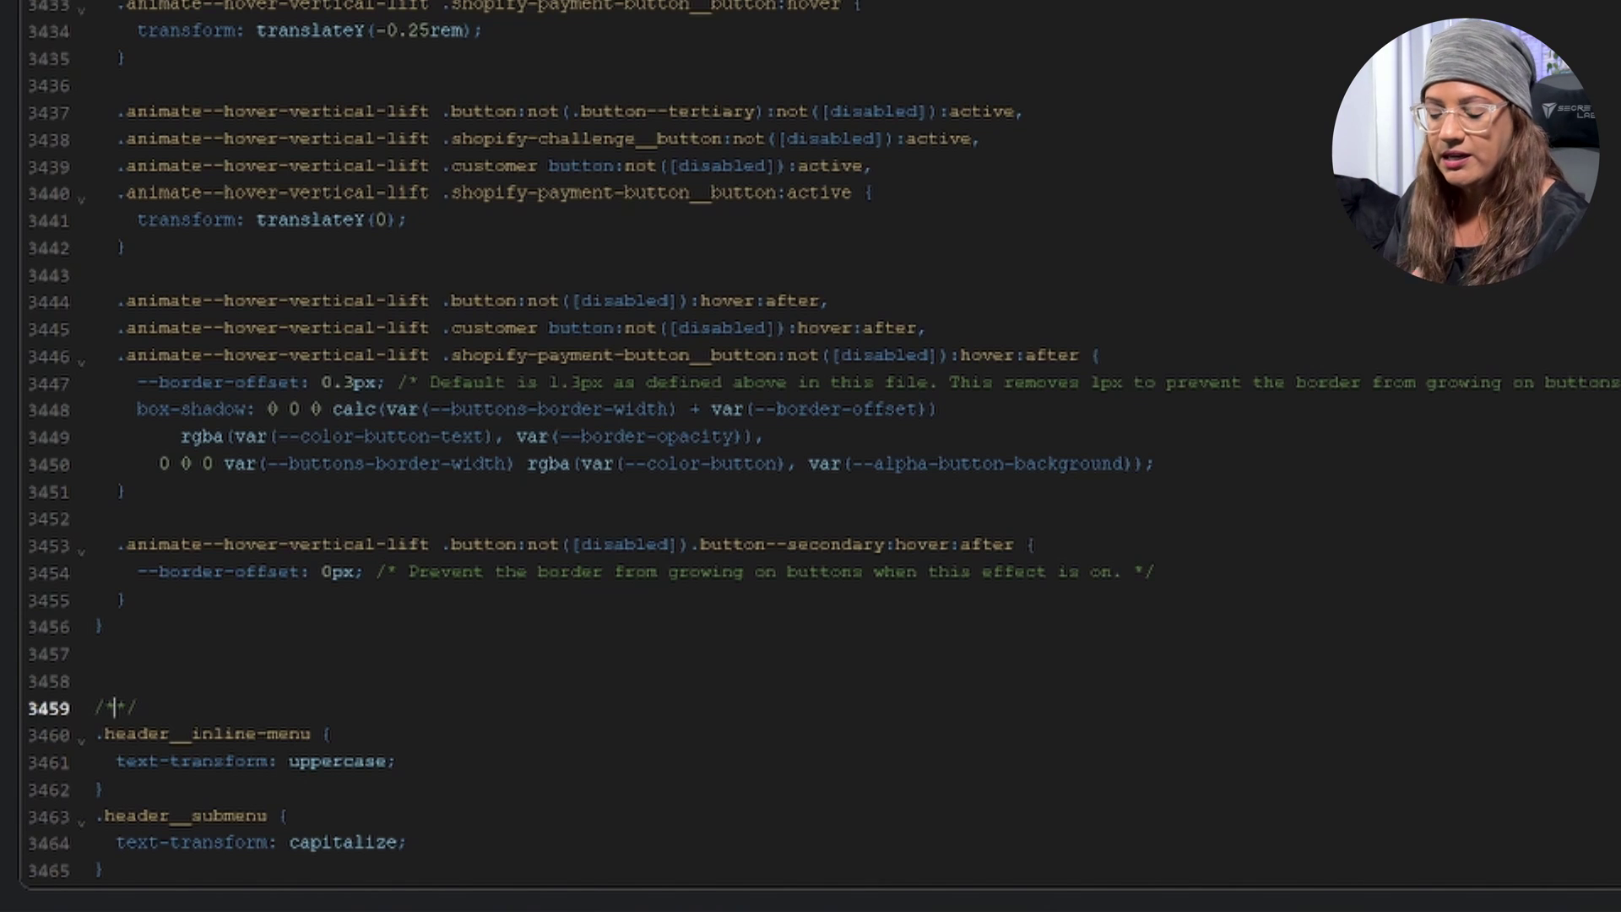
text(header nav coe)
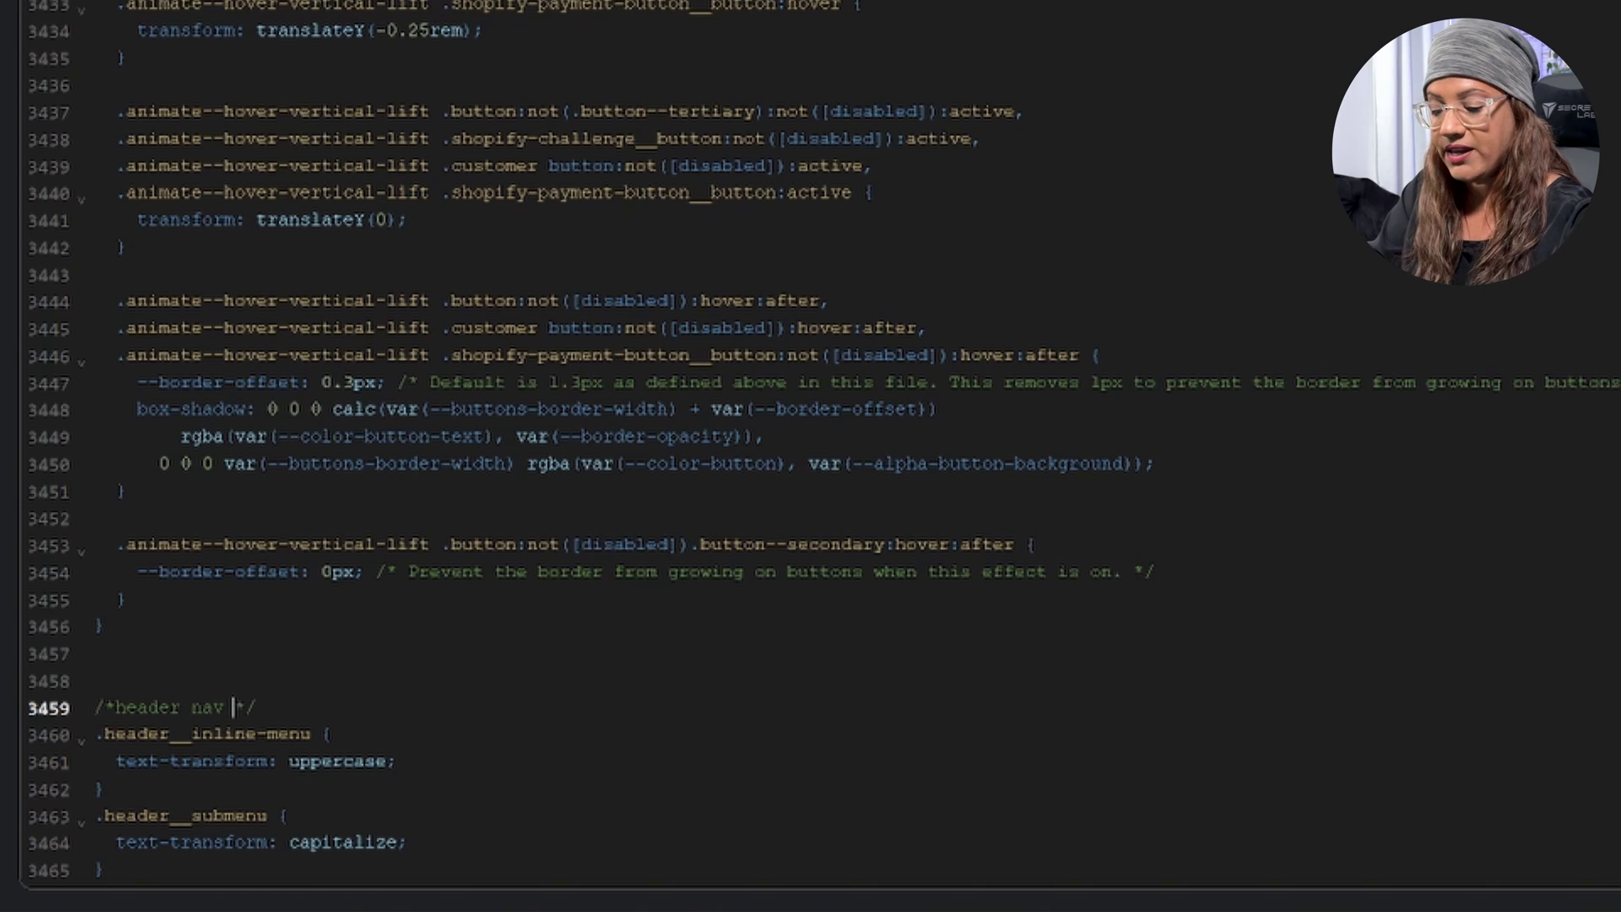
text(e)
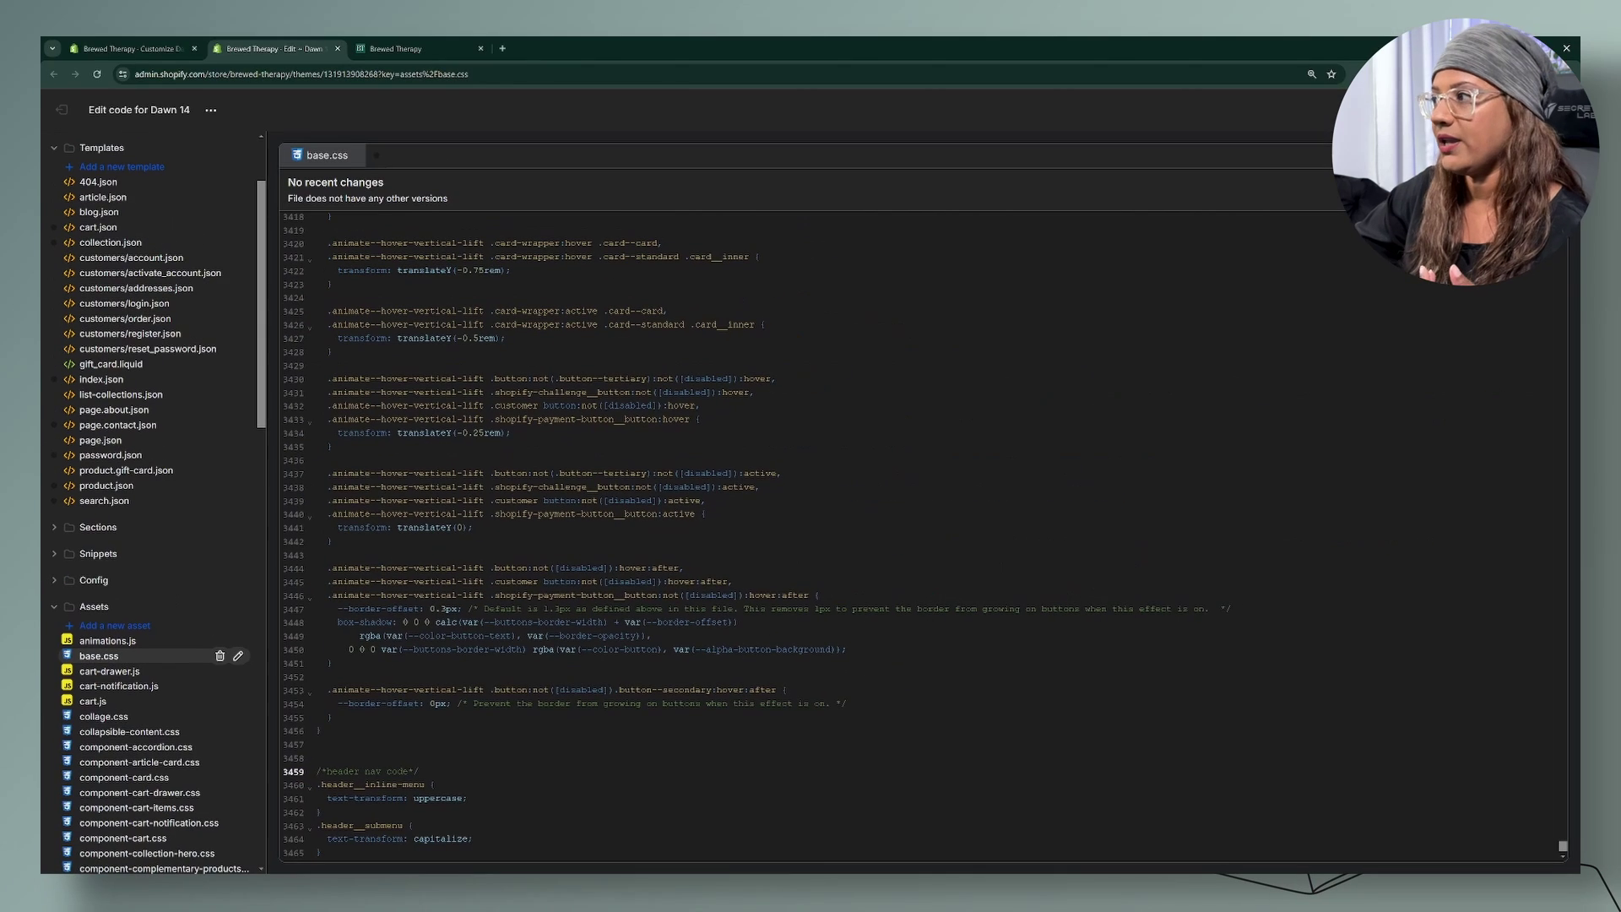
click(1537, 190)
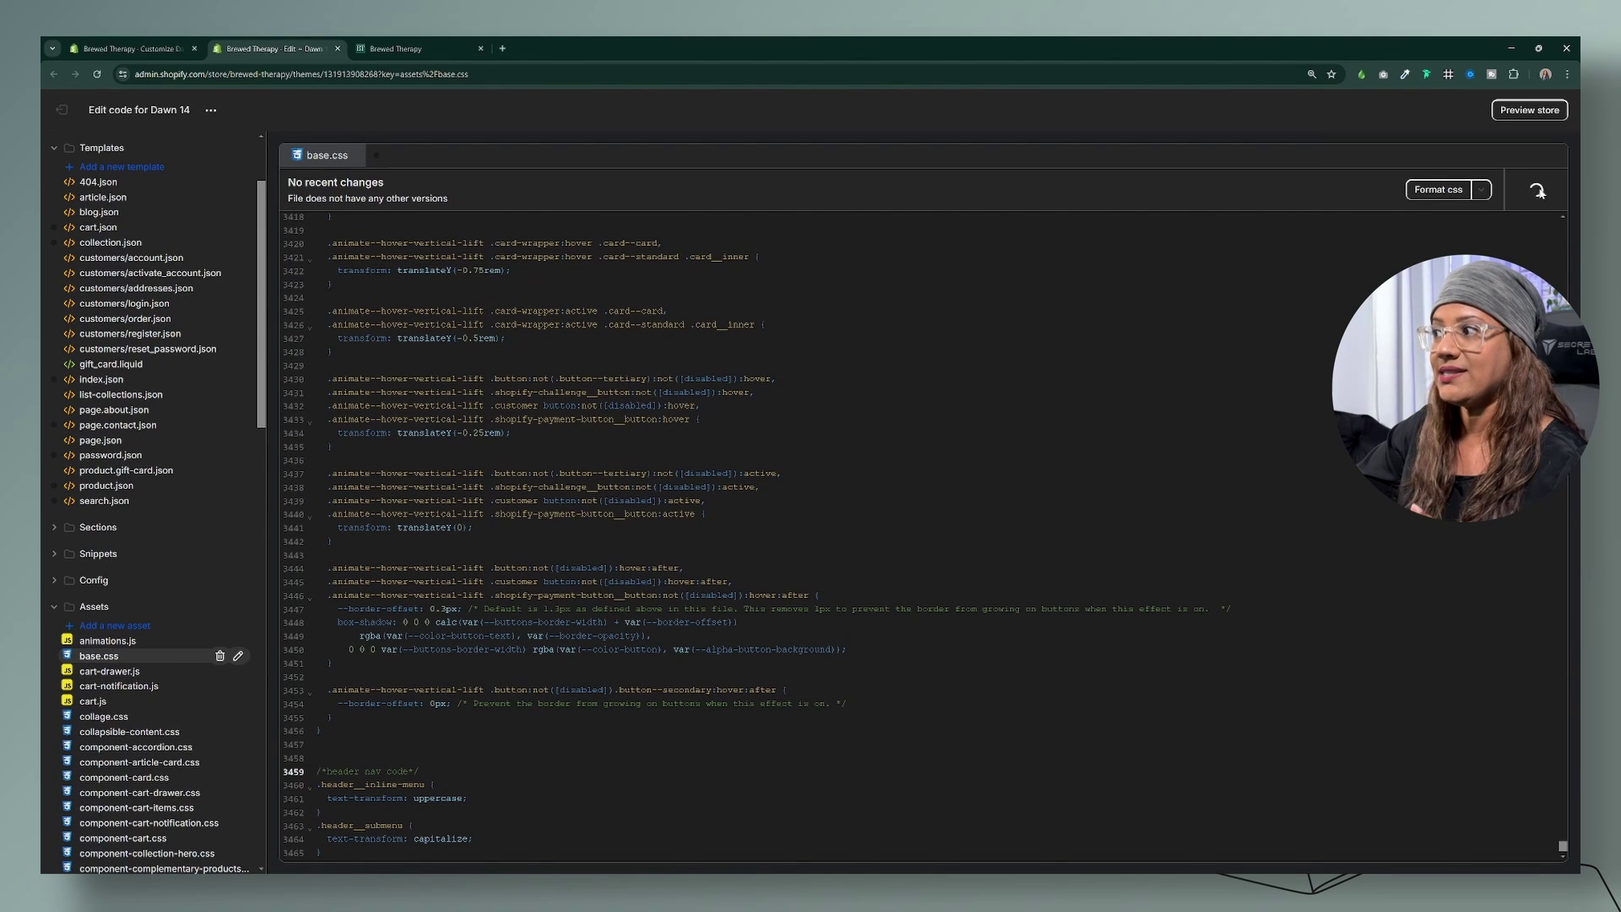
- Close the developer tools in the store preview tab, reload the page, and check the menu and its Accessories dropdown
click(409, 50)
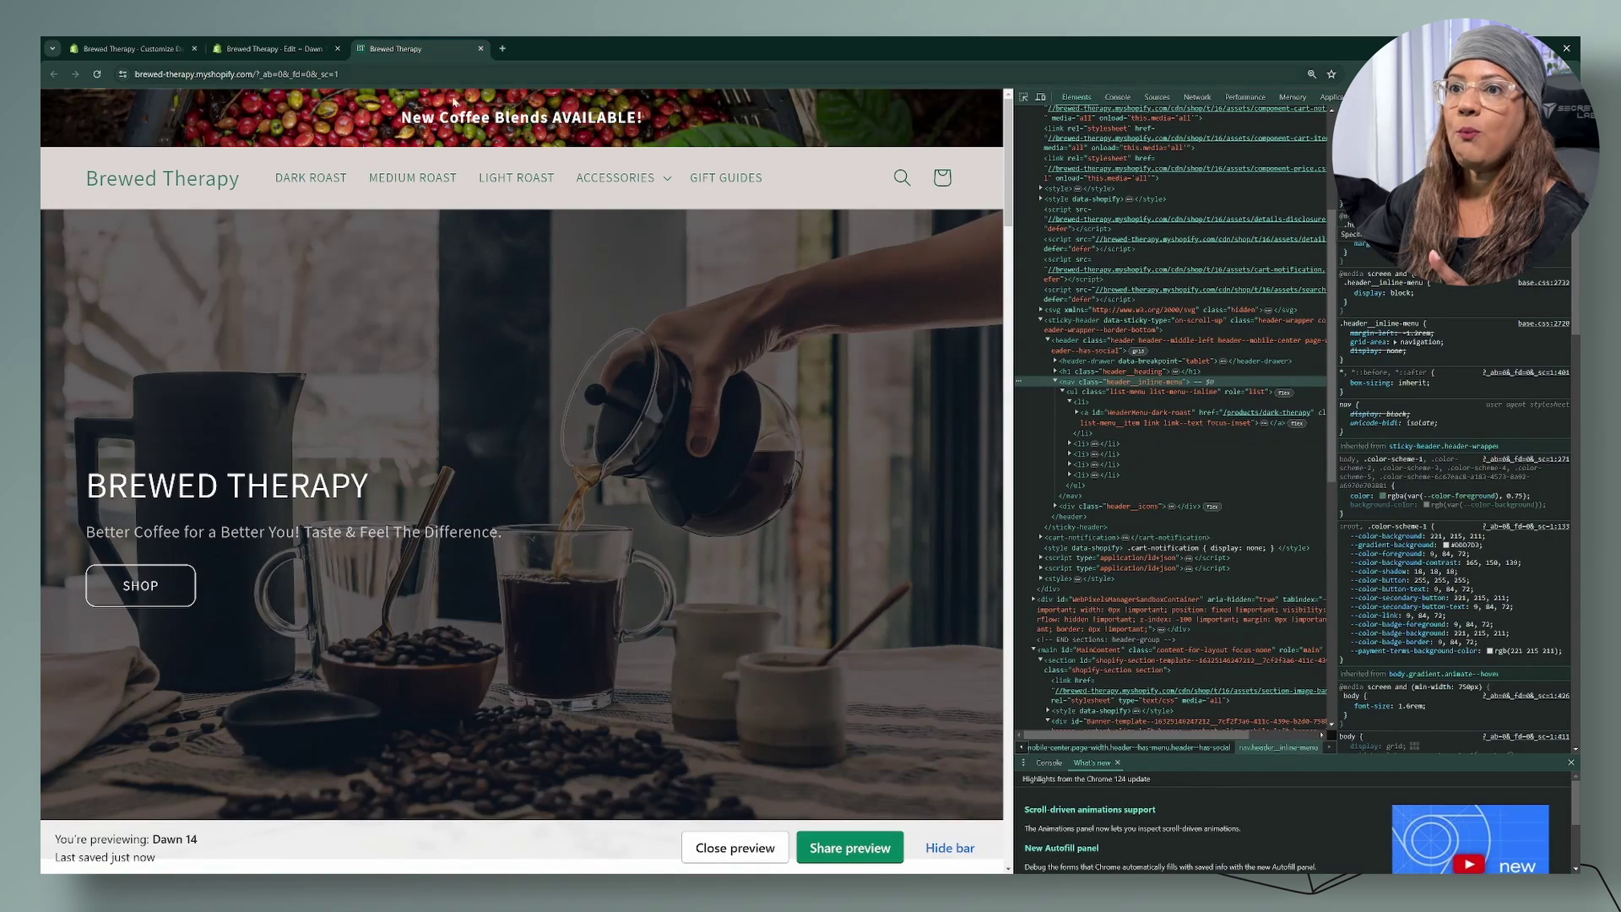
key(F12)
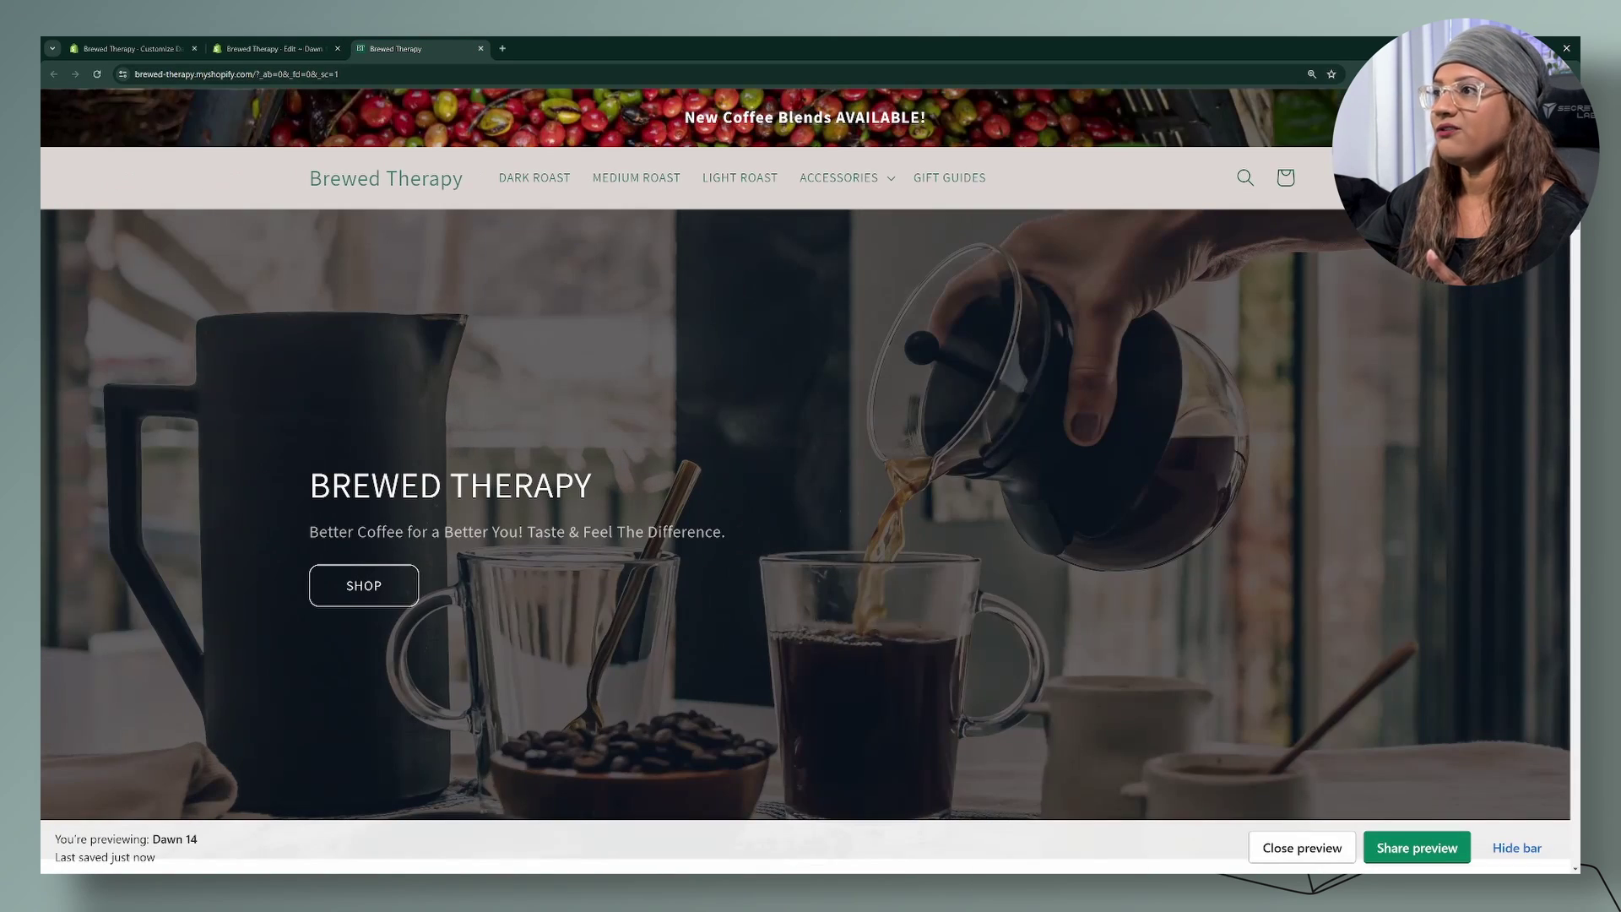
click(97, 74)
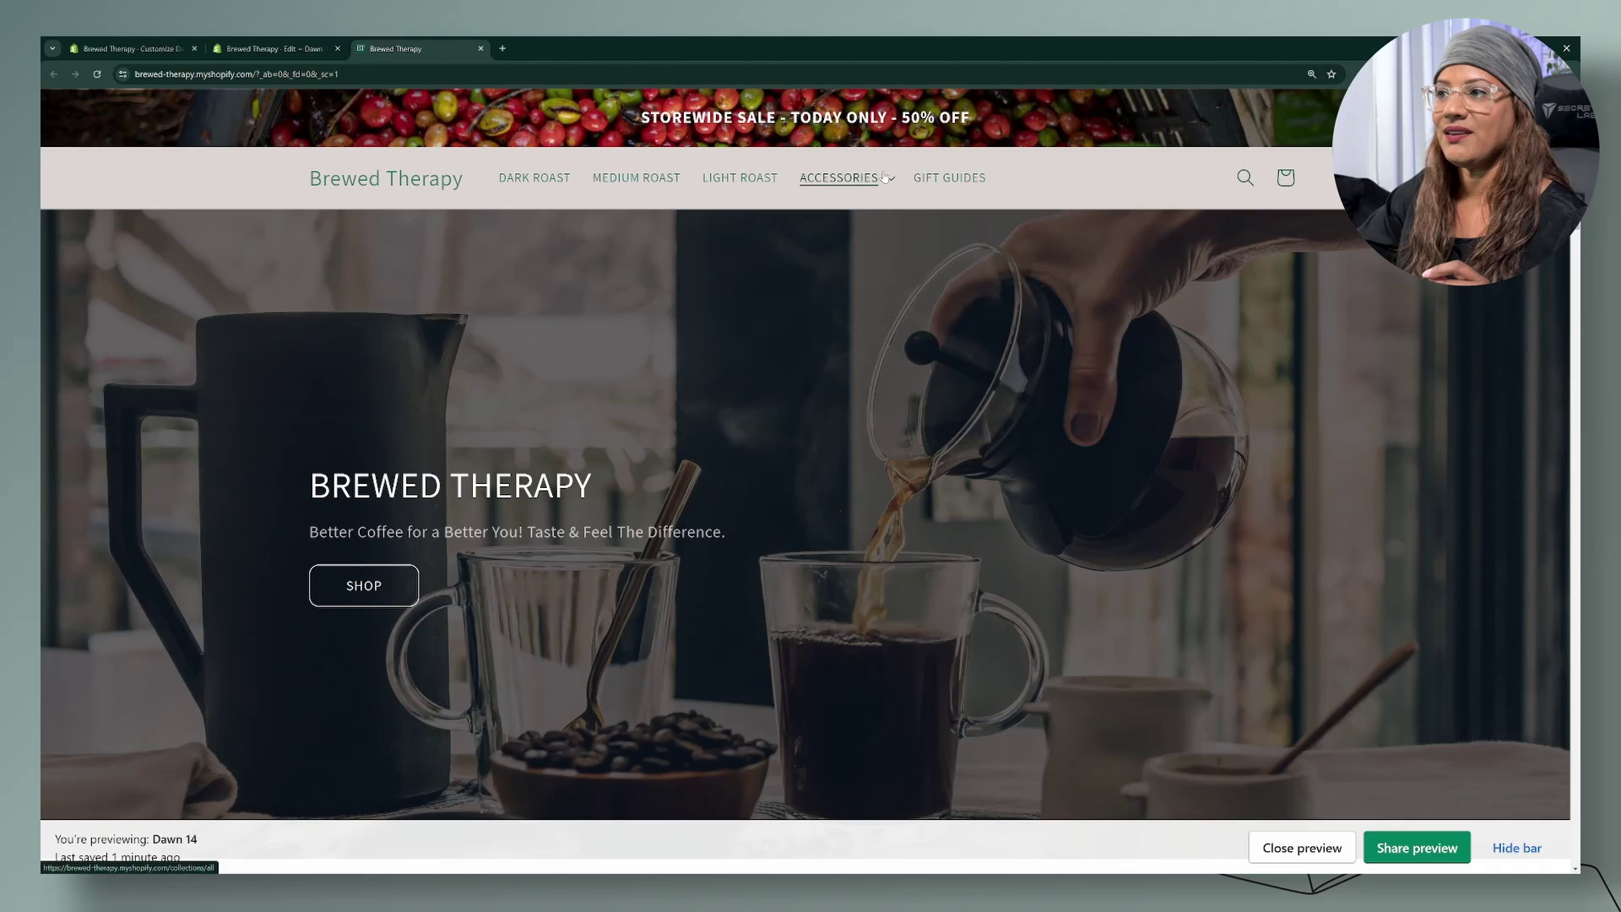
click(884, 176)
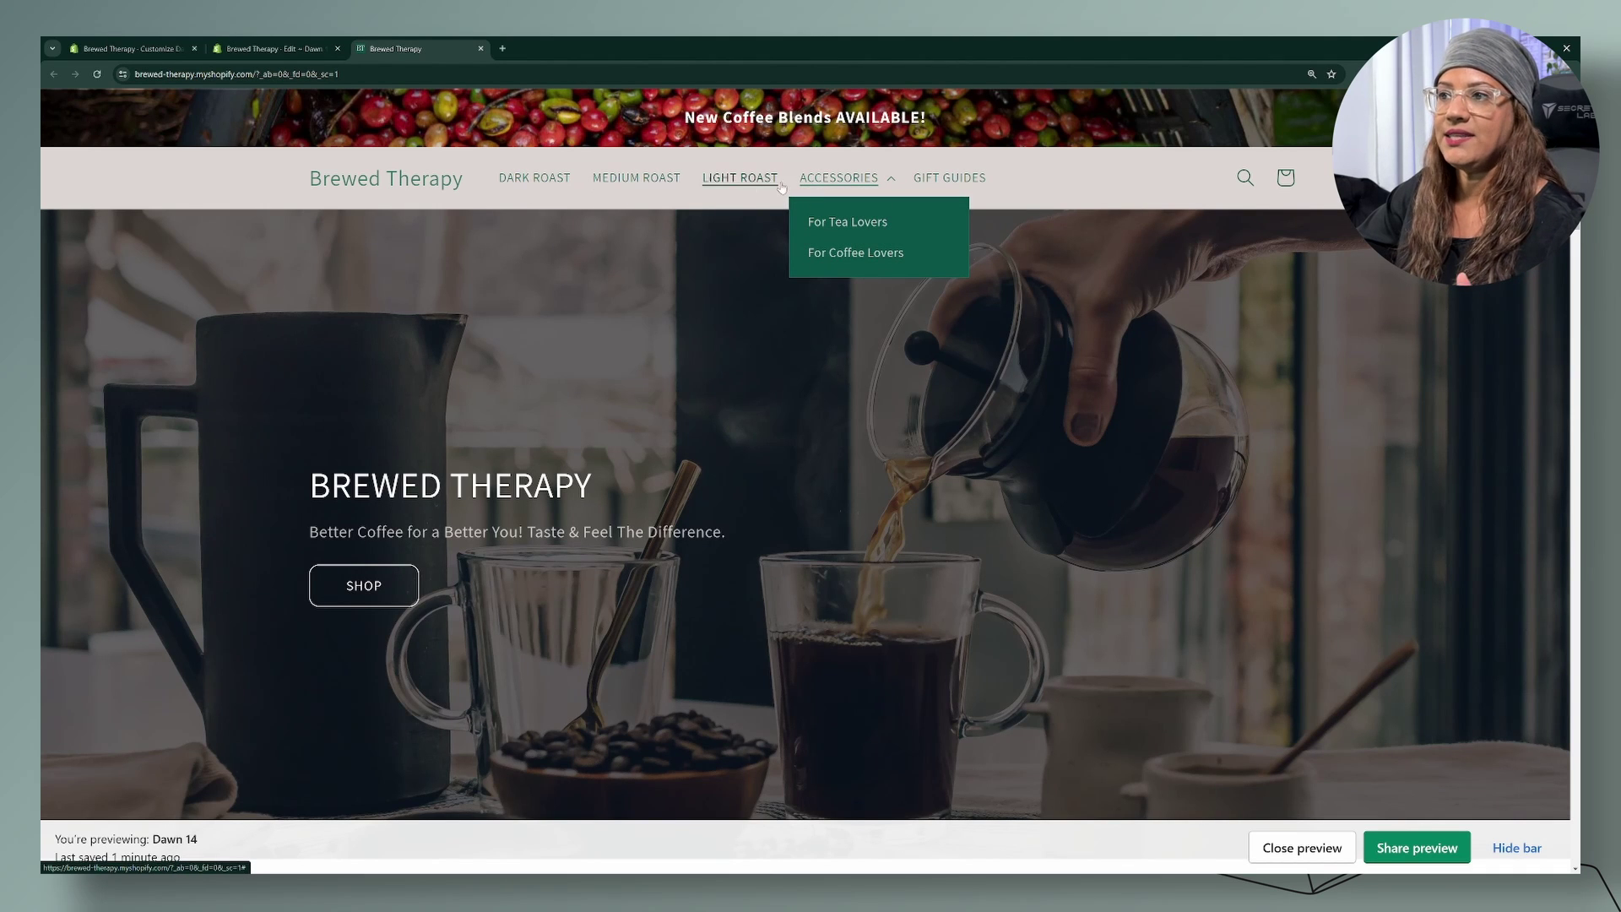
- Reload the theme editor, examine the menu and the header's Custom CSS box, and compare with the rules in base.css
click(127, 48)
click(98, 75)
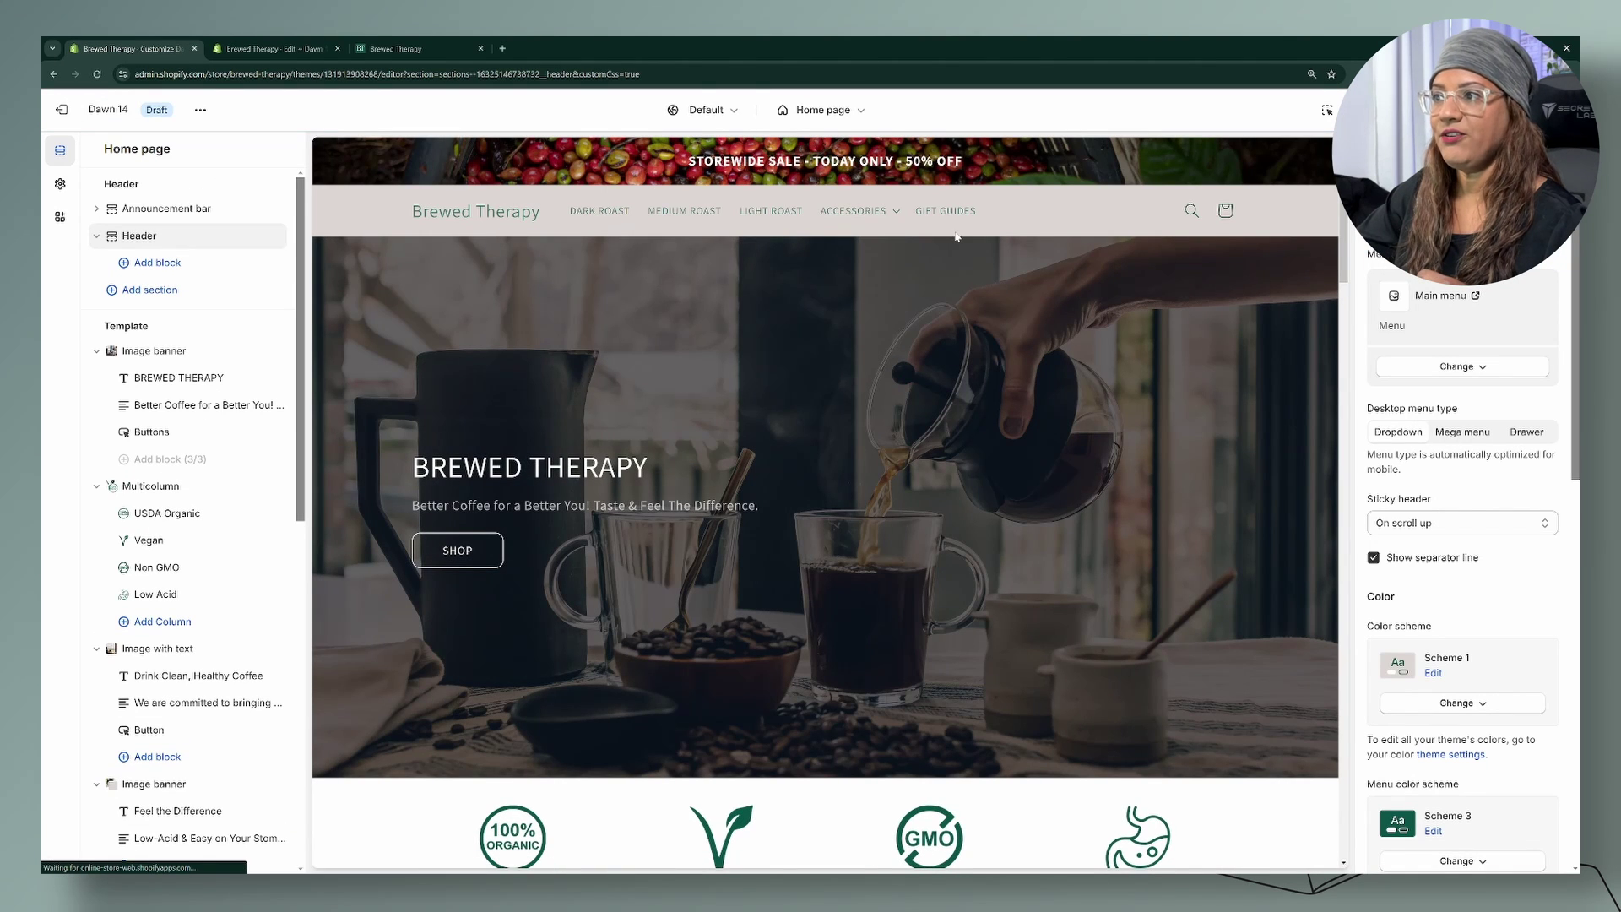
scroll(1557, 690, down, 8)
scroll(1558, 691, down, 2)
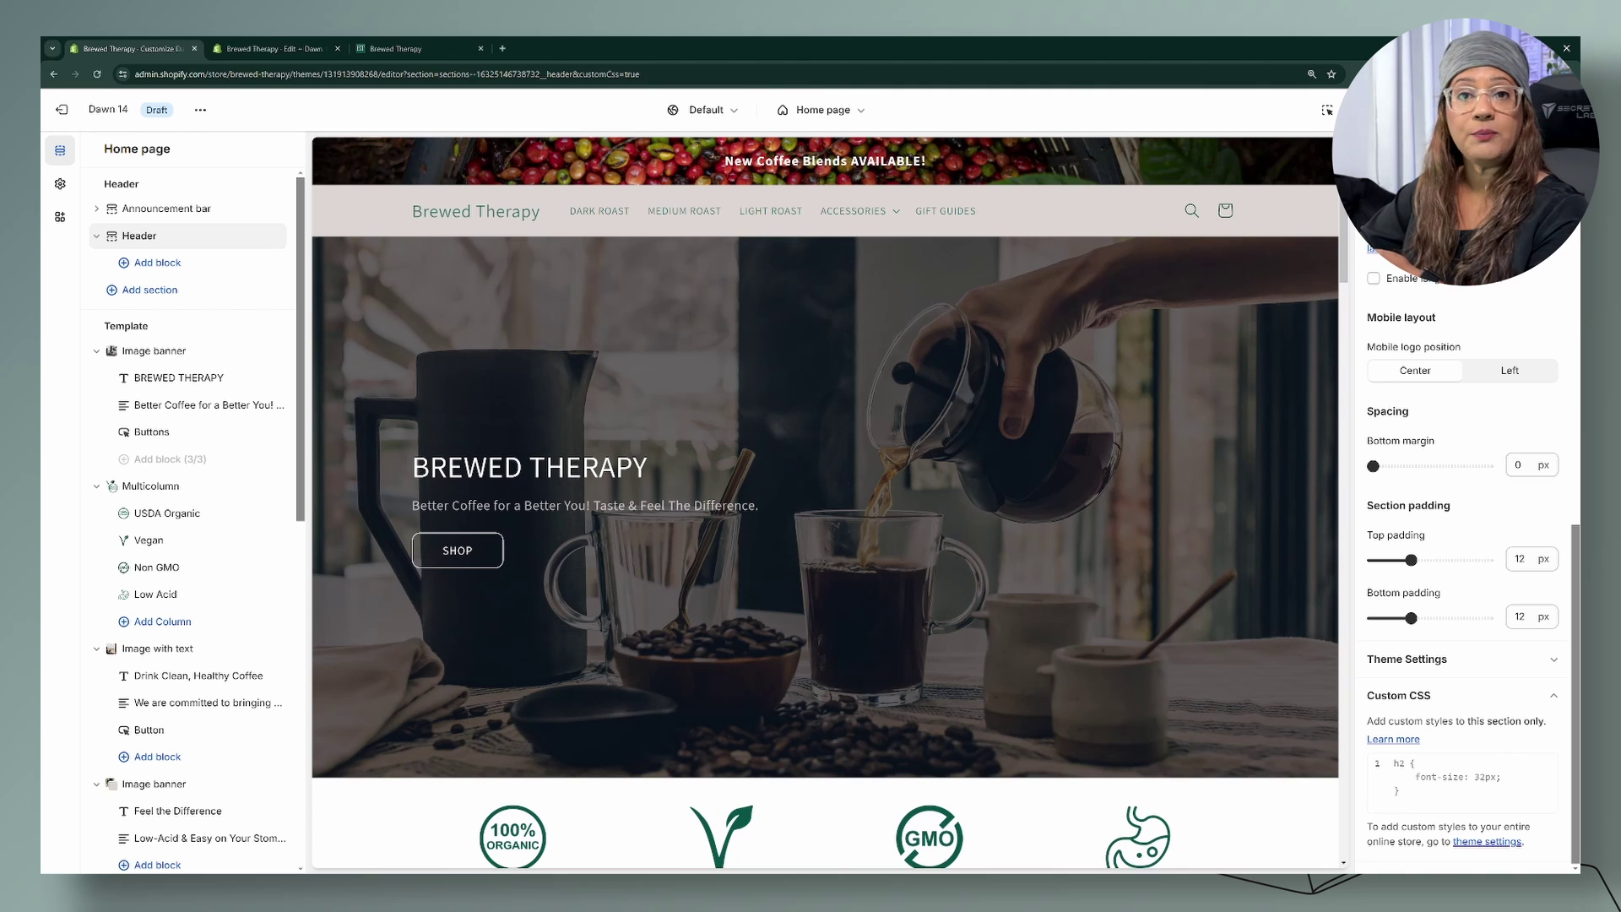
click(277, 51)
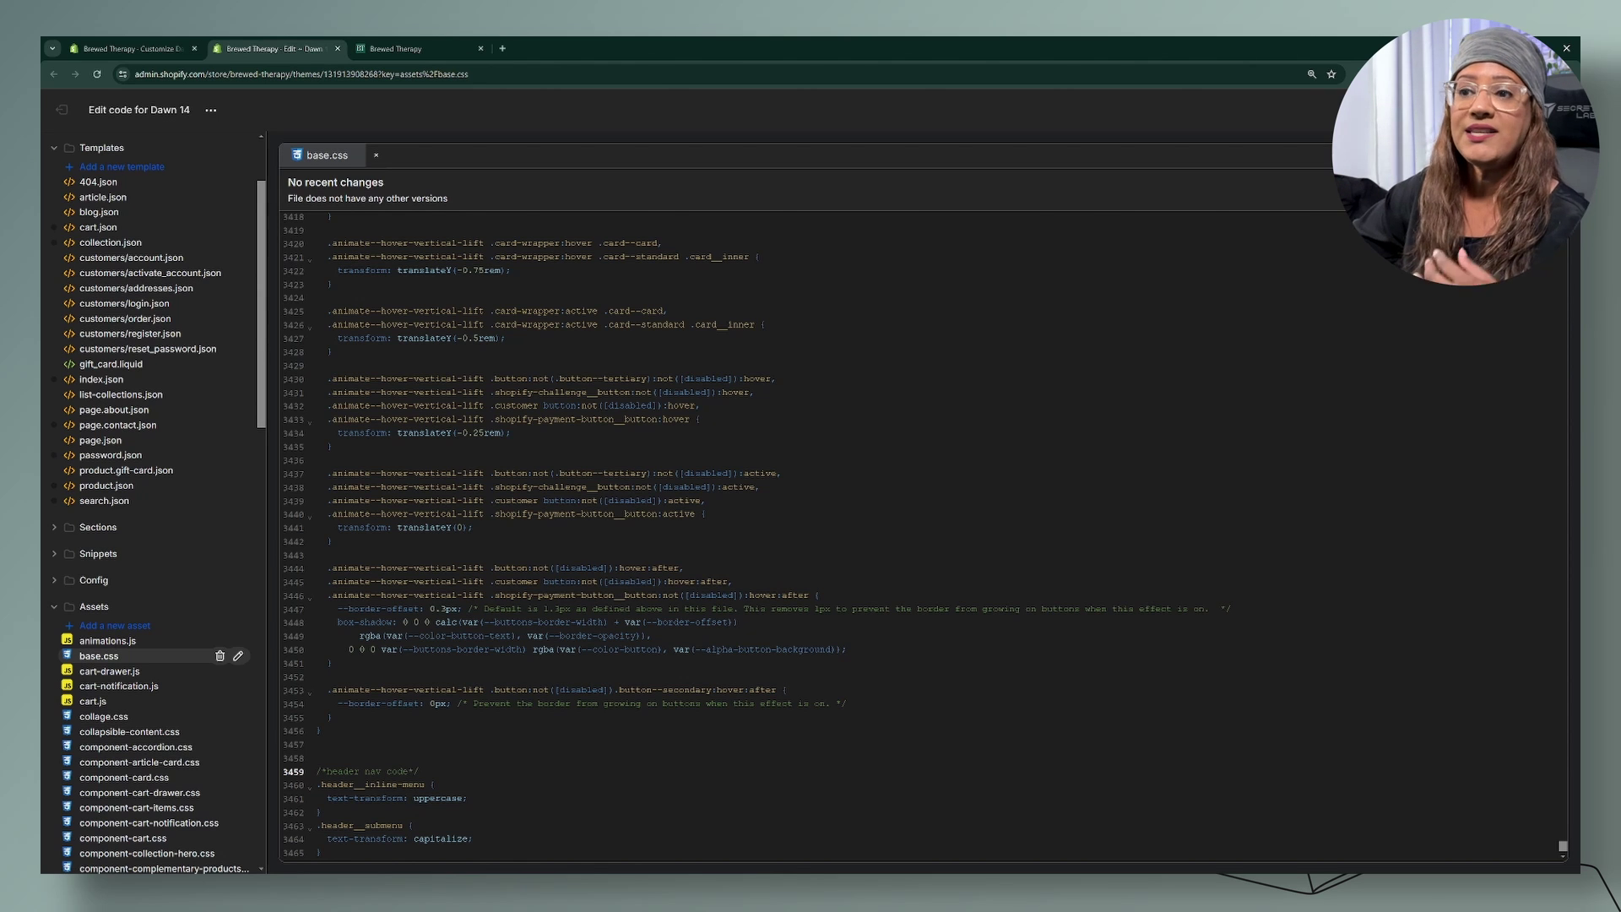
click(131, 48)
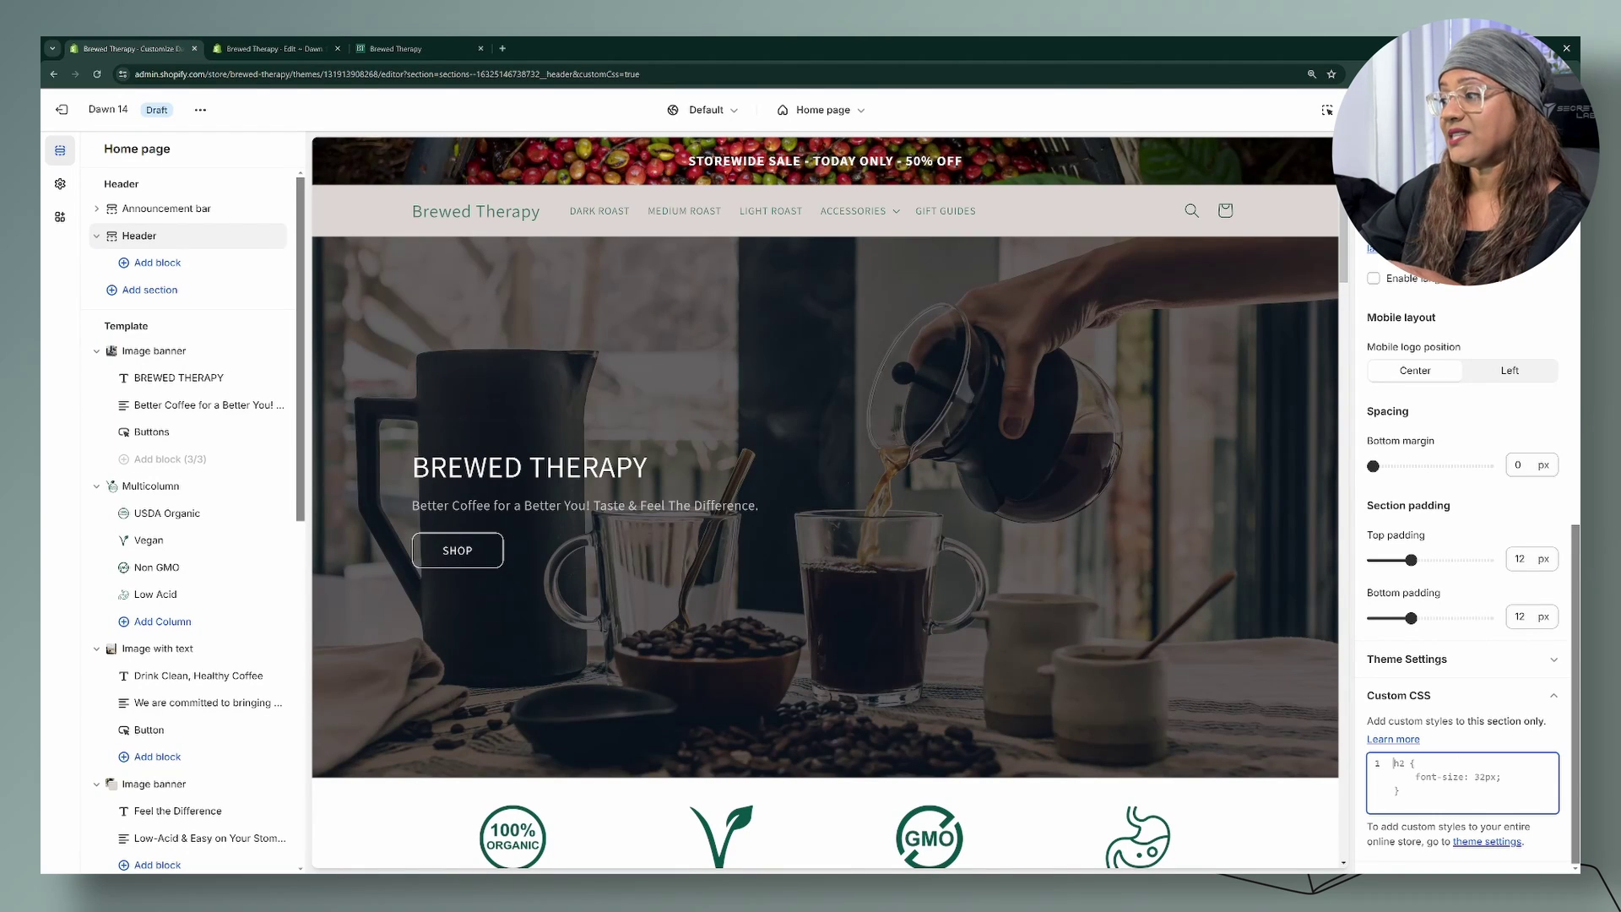